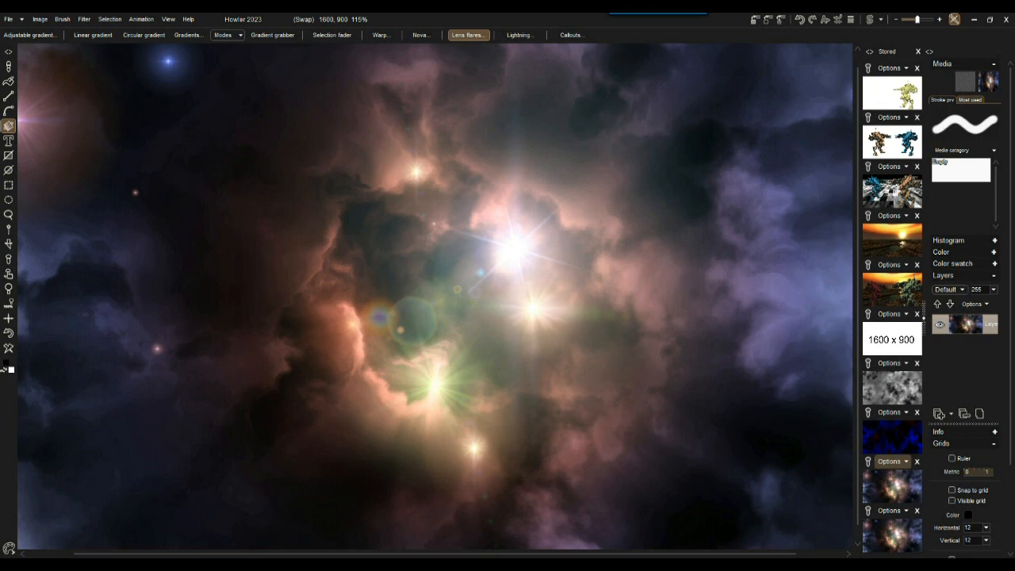
Step: Remove the extra nebula image from the stored images and start the Render geometry filter on the nebula canvas
click(916, 461)
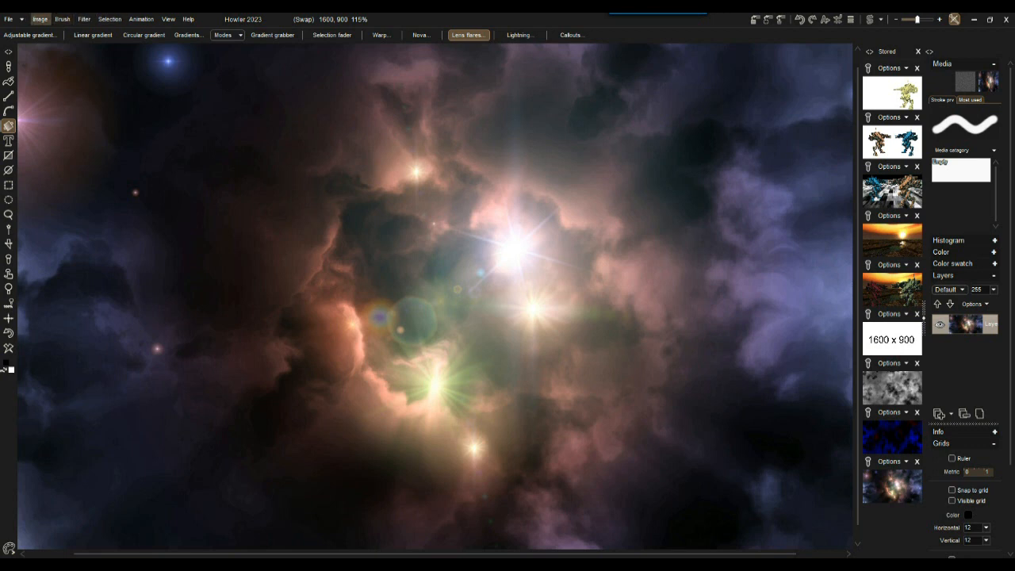
click(84, 19)
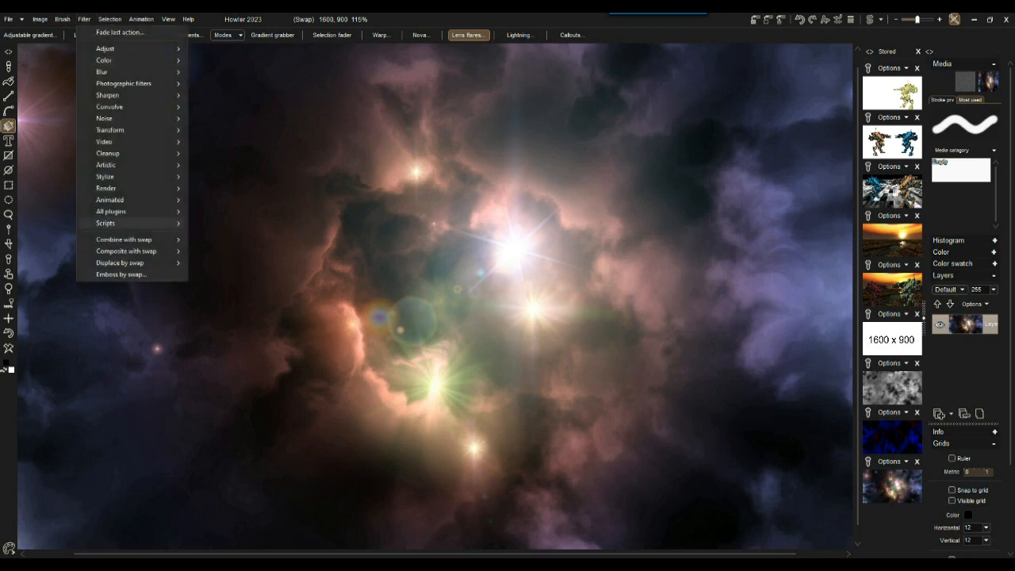
mouse_move(151, 188)
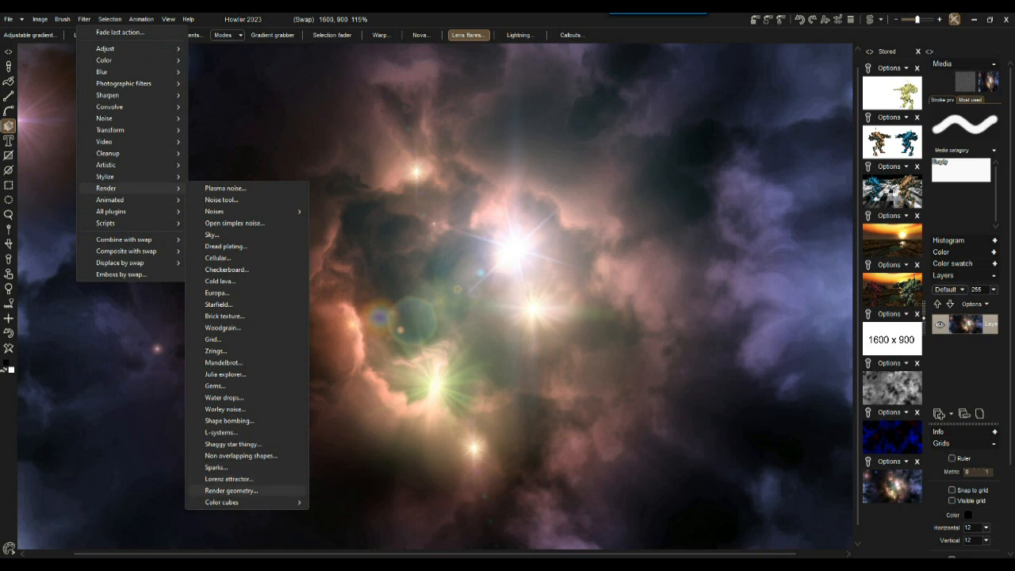
click(230, 490)
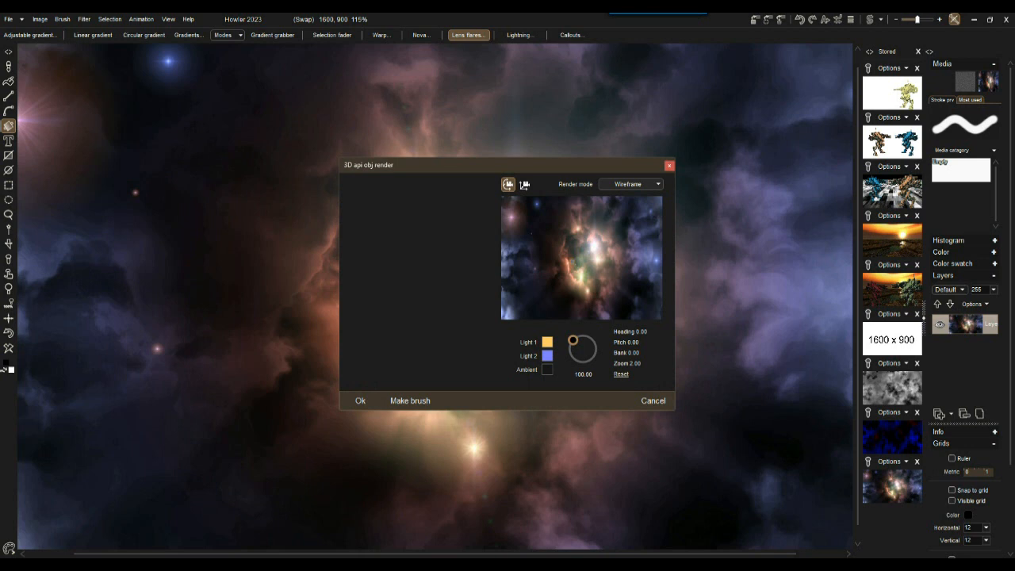
drag(507, 165, 279, 132)
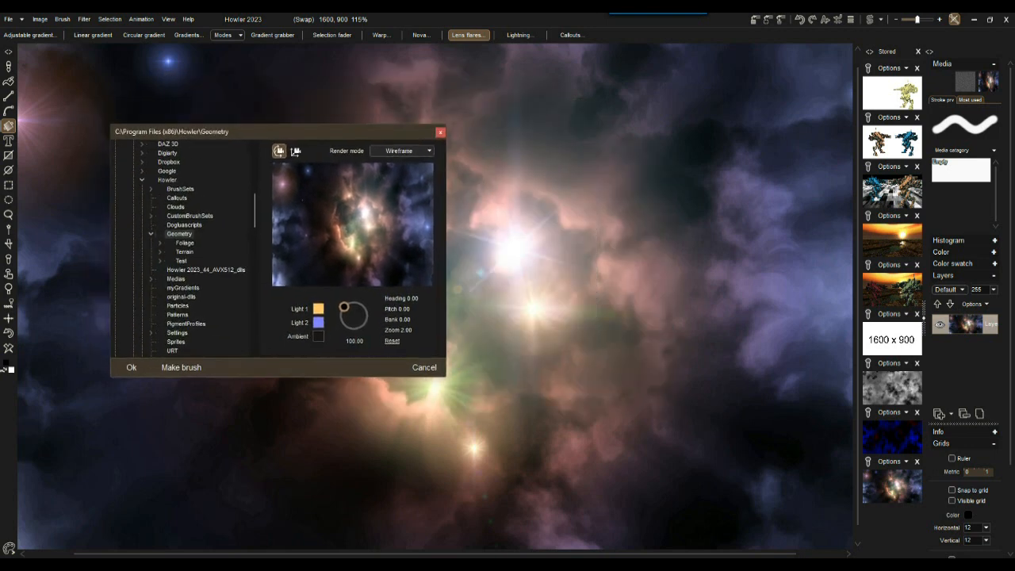
Step: Load dragon.obj from the Test folder of the Geometry library, keeping the dialog clear of the model
scroll(182, 246, down, 4)
scroll(182, 246, up, 5)
scroll(183, 238, down, 2)
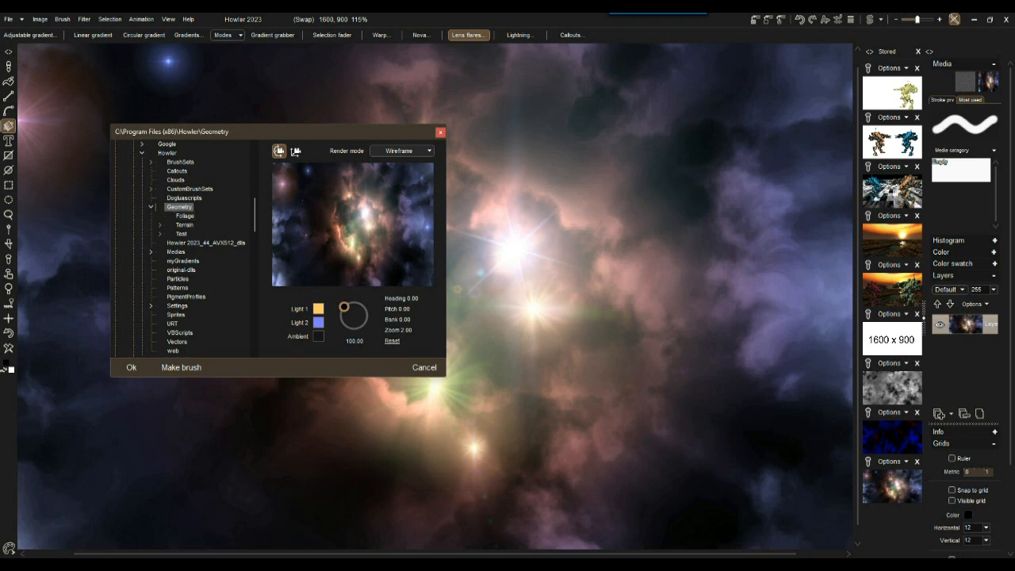
click(185, 215)
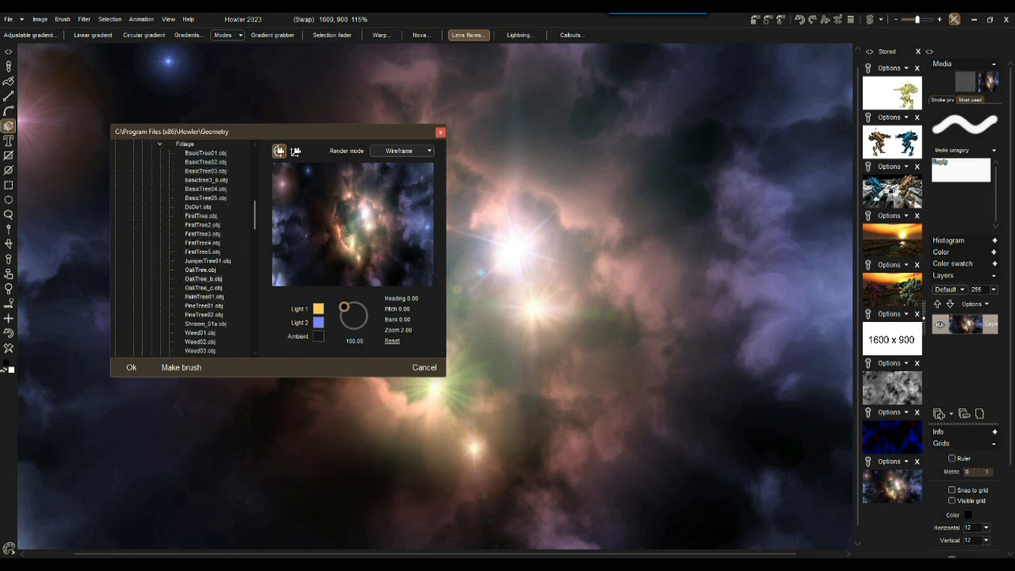
scroll(255, 215, up, 2)
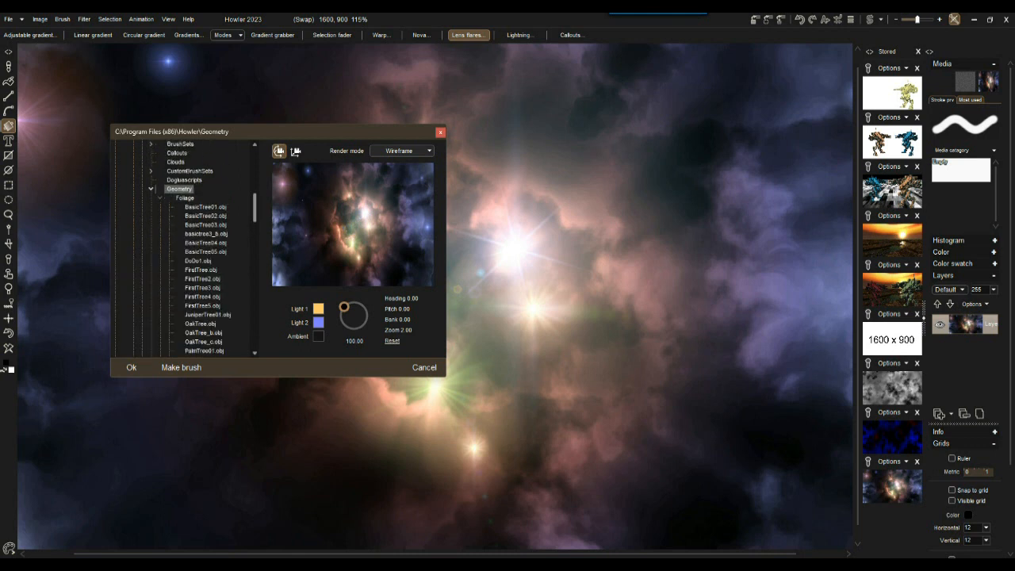
click(185, 197)
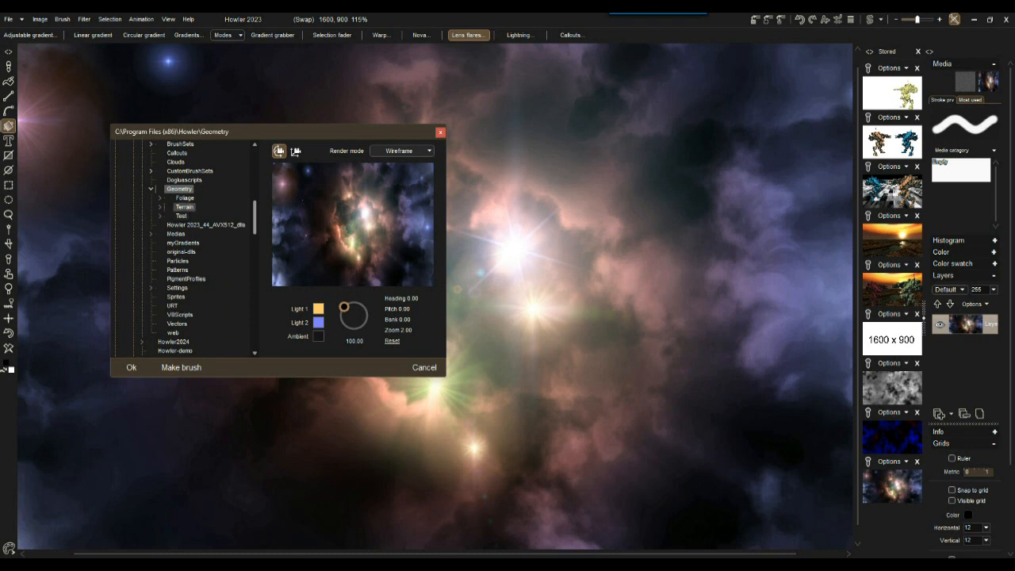
click(180, 215)
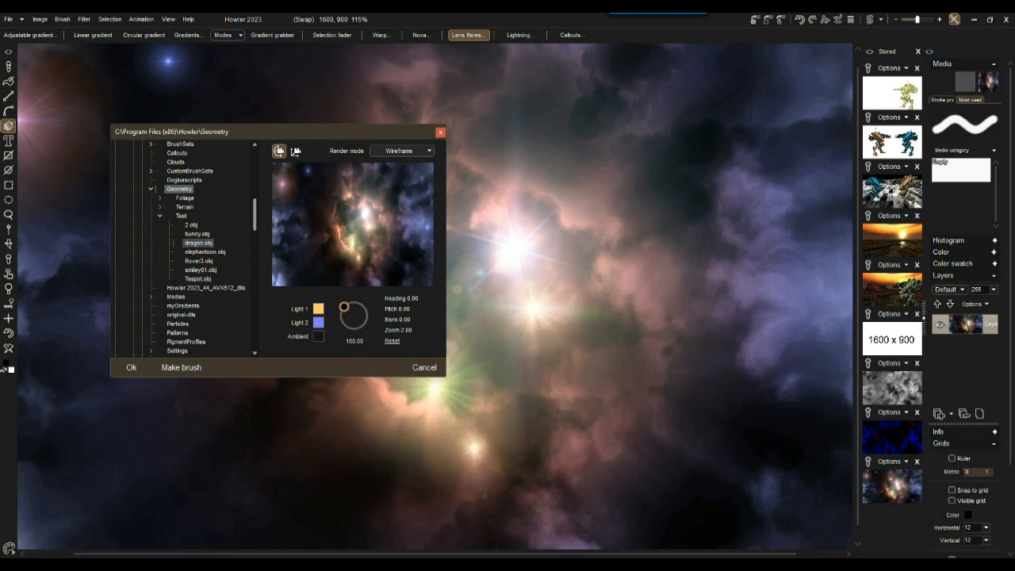
click(198, 243)
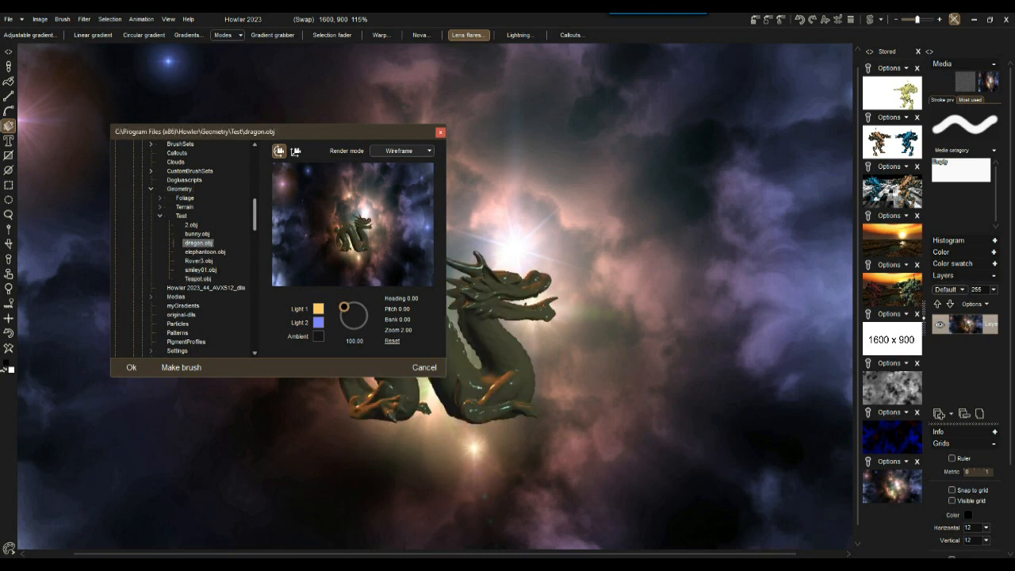
drag(278, 131, 203, 65)
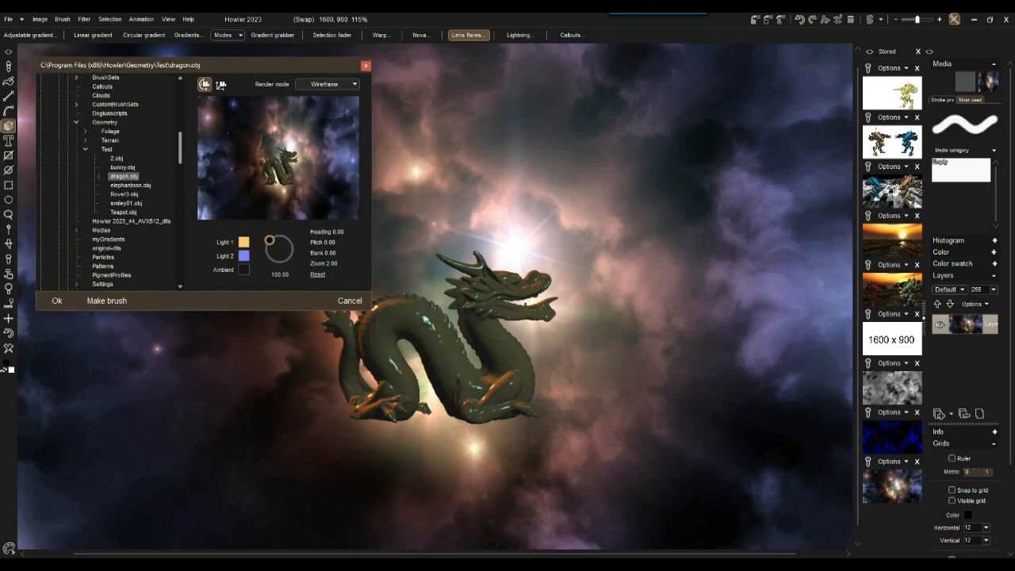
Step: Set the render mode to Bounding box and rotate the dragon to heading 4.50 and pitch -9.50
click(327, 84)
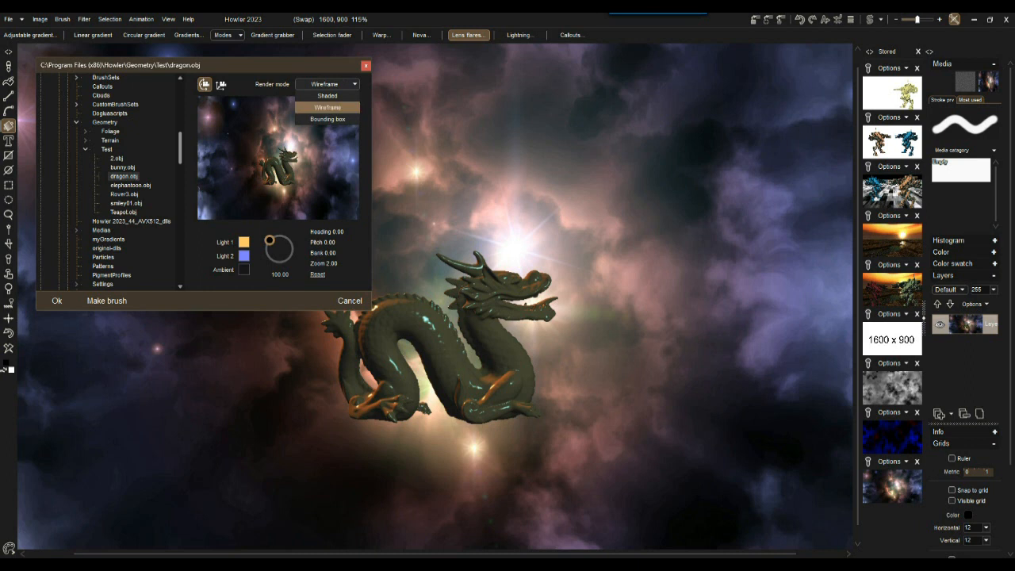
click(326, 119)
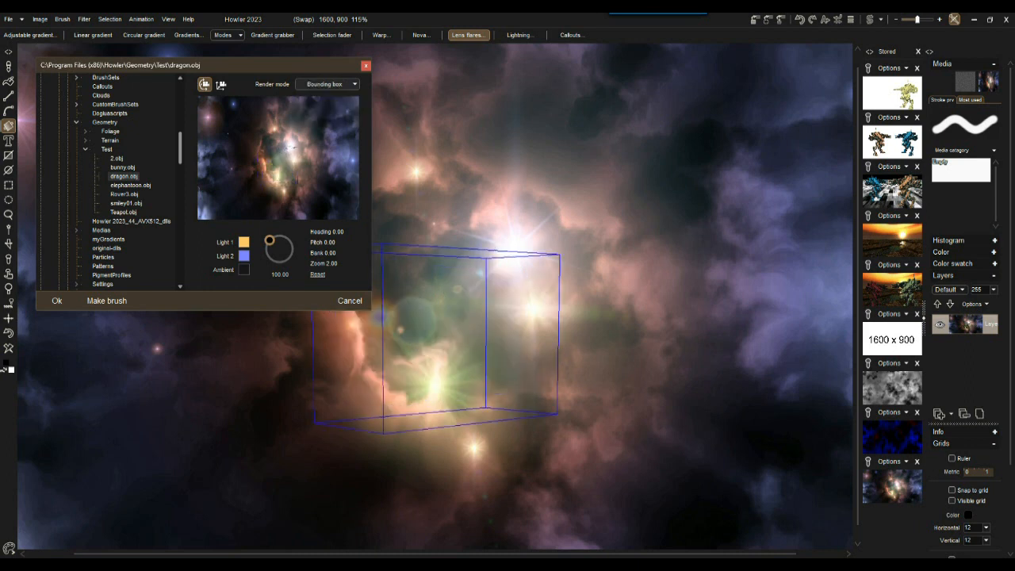
drag(467, 333, 458, 338)
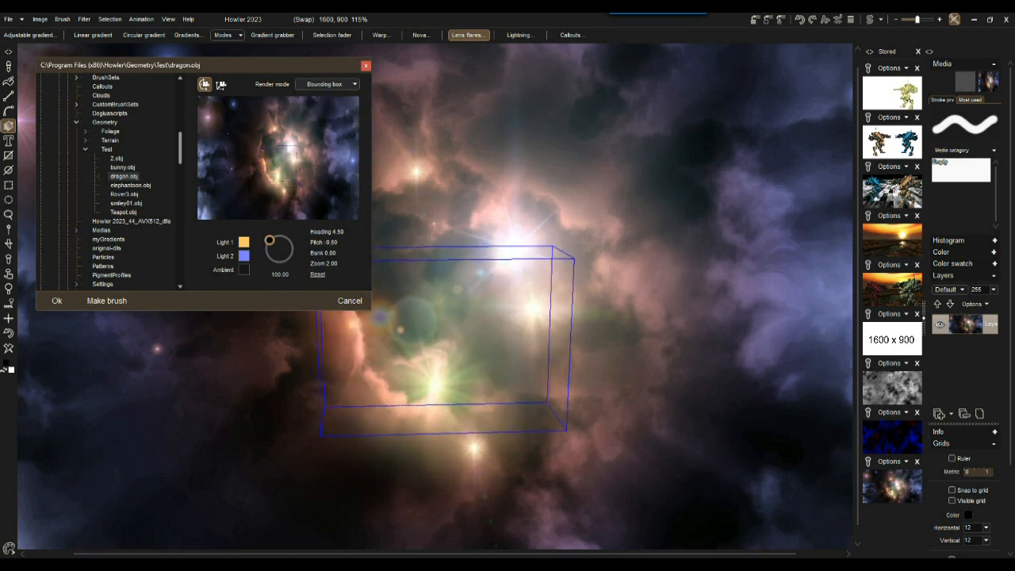
Step: Switch the render mode to Wireframe and rotate the dragon to heading 35.50 and pitch -17.00
click(326, 84)
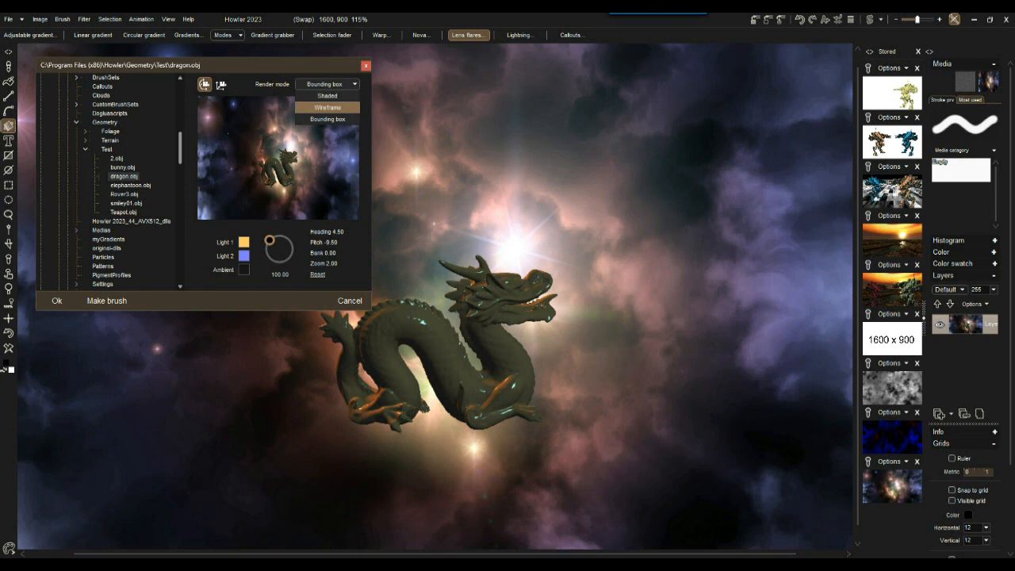
click(327, 107)
drag(273, 157, 306, 165)
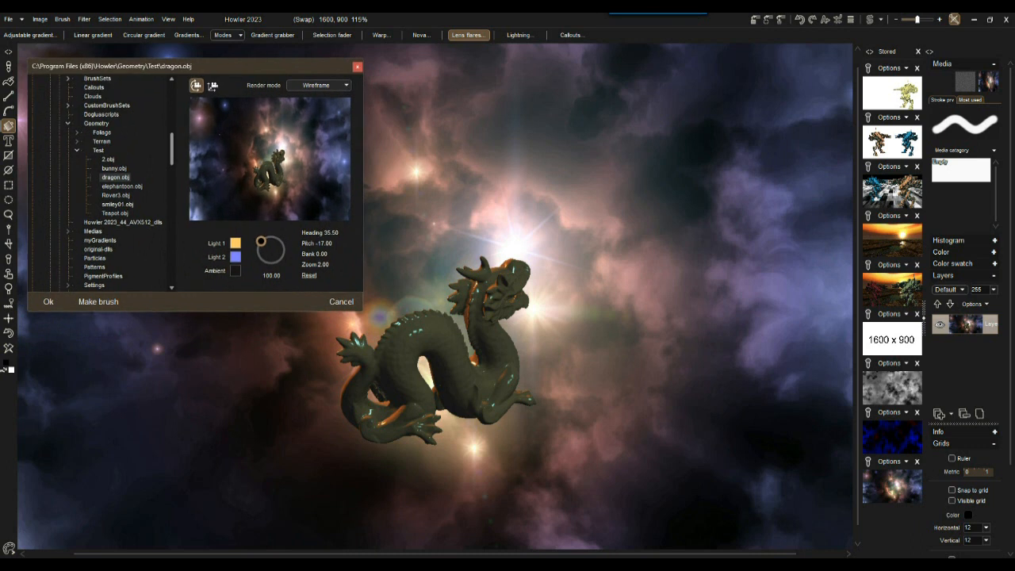
drag(238, 66, 235, 75)
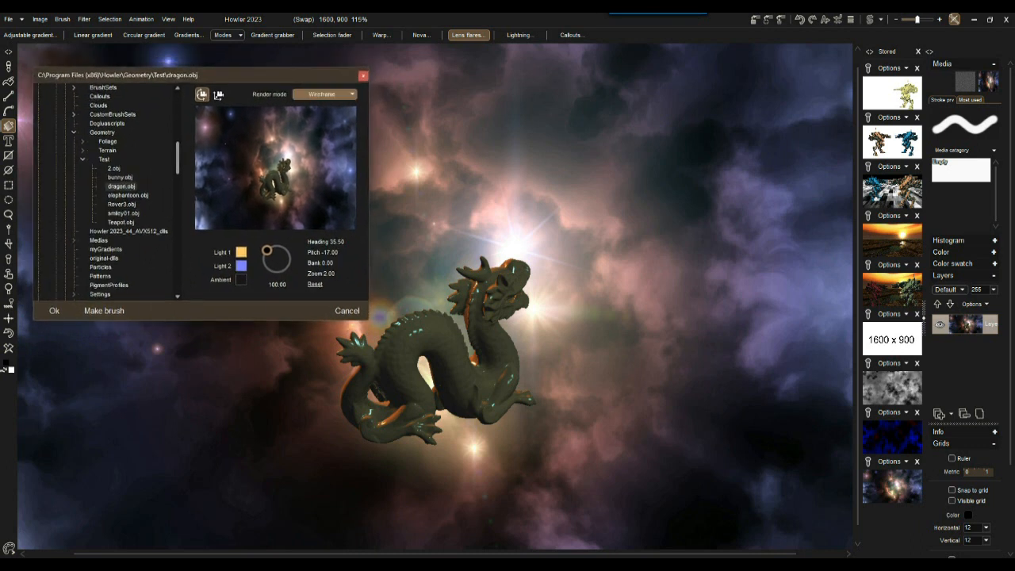
Step: Change the render mode to Shaded and turn the dragon to heading 15.00 and pitch -7.50
click(325, 95)
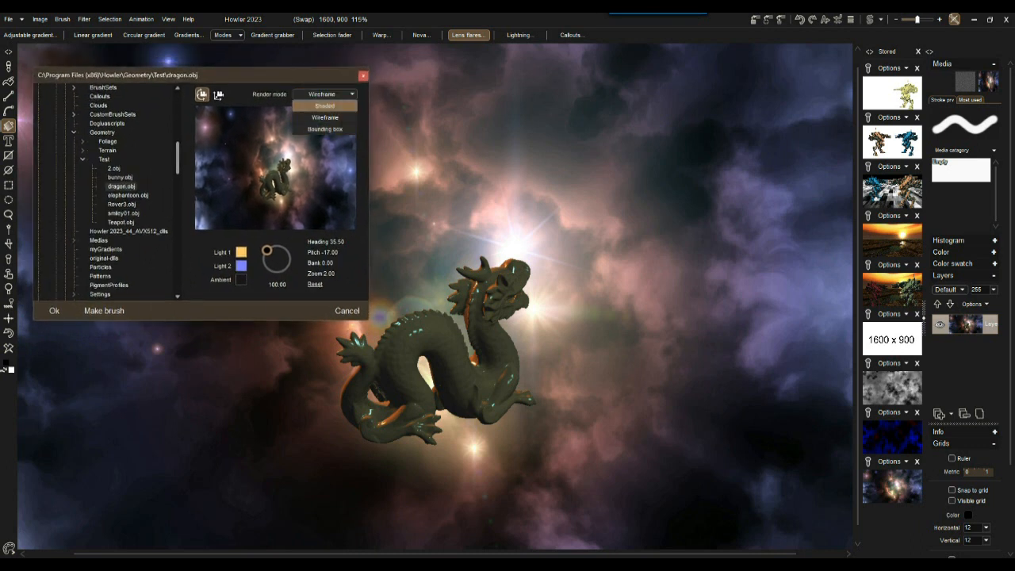
click(324, 105)
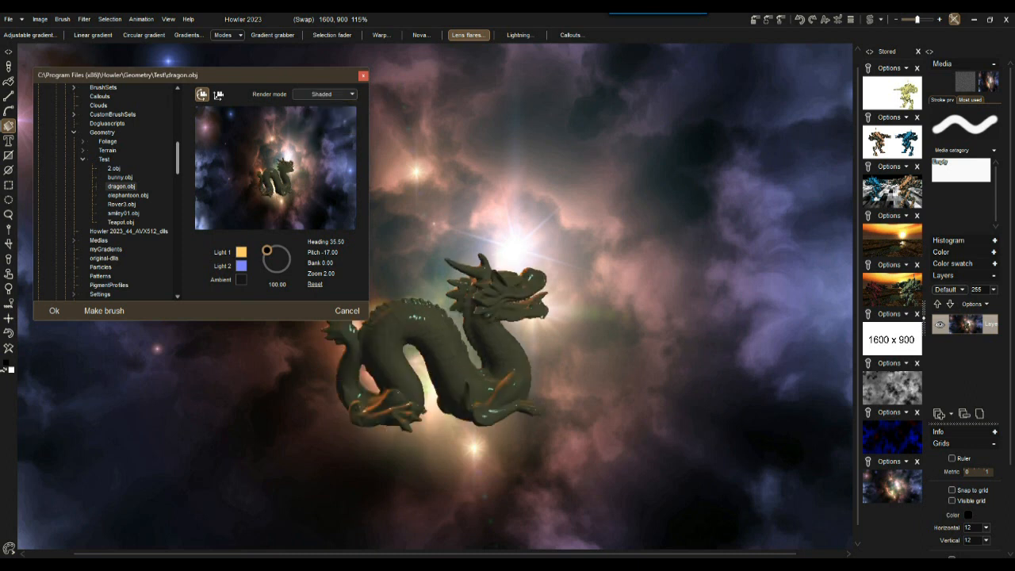
click(325, 95)
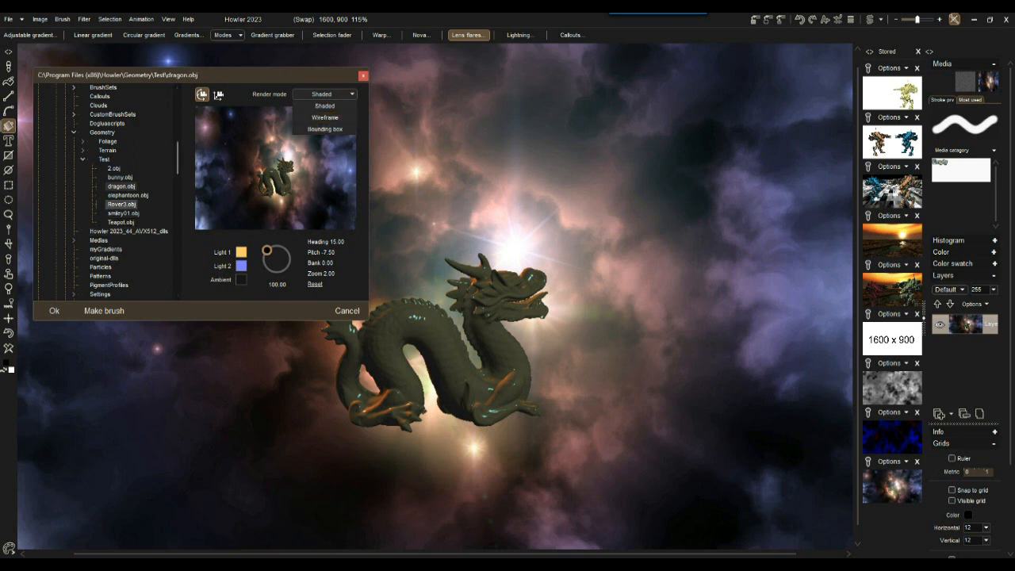
Step: Load Rover3.obj from the Test folder and rotate it to heading -16.50 and pitch 15.50
click(121, 205)
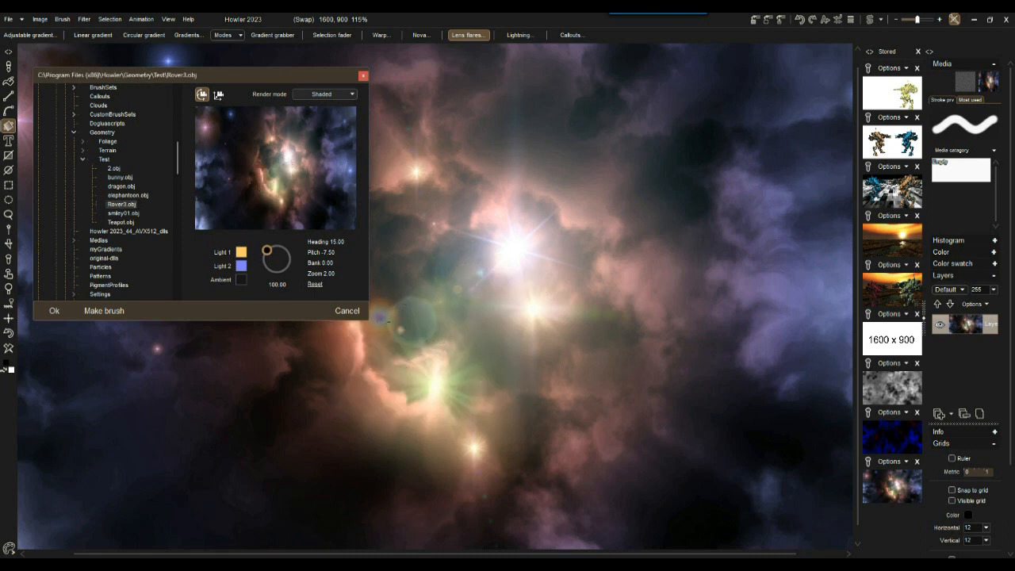
drag(395, 321, 403, 350)
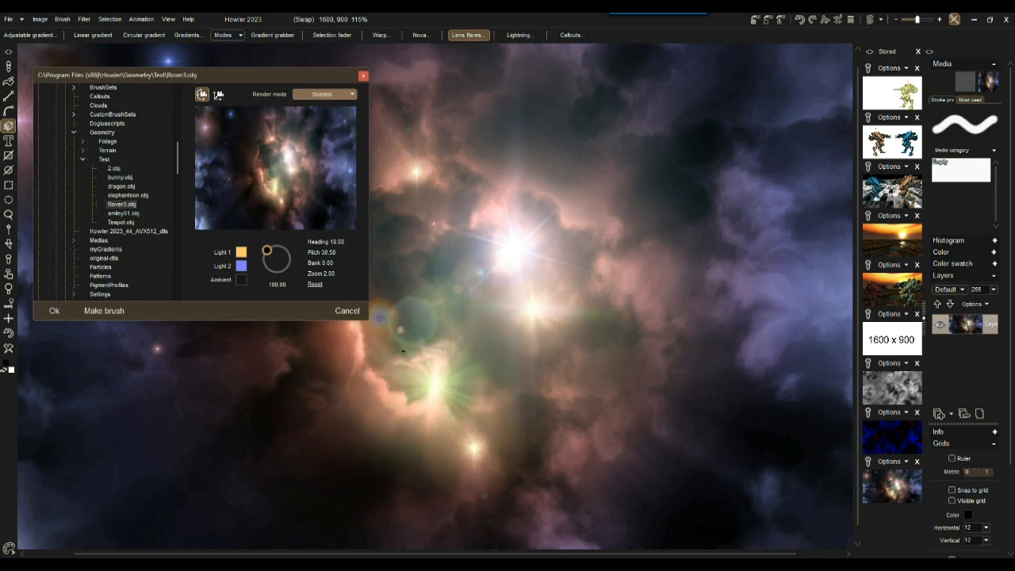
click(324, 94)
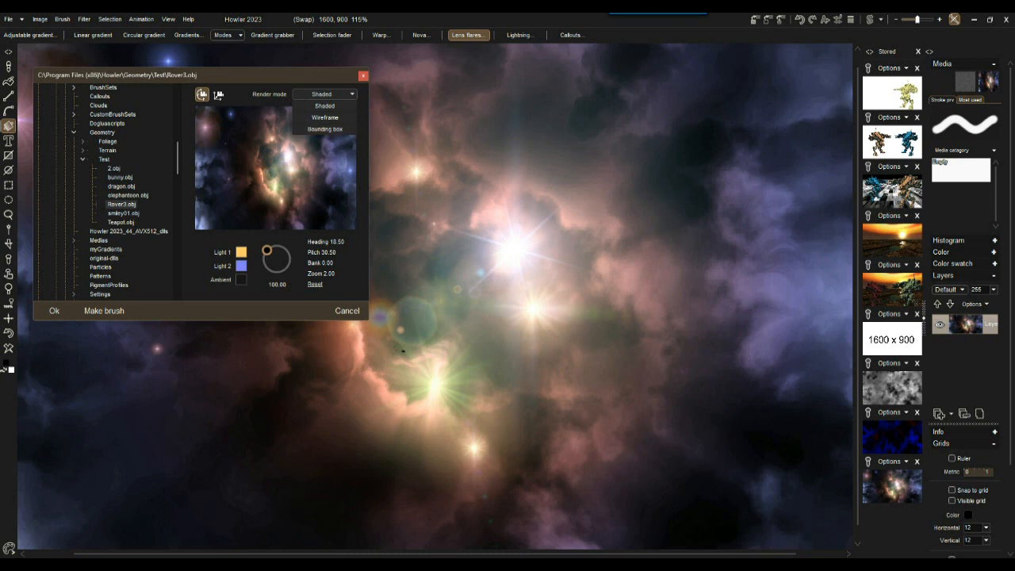
click(217, 94)
drag(222, 75, 233, 155)
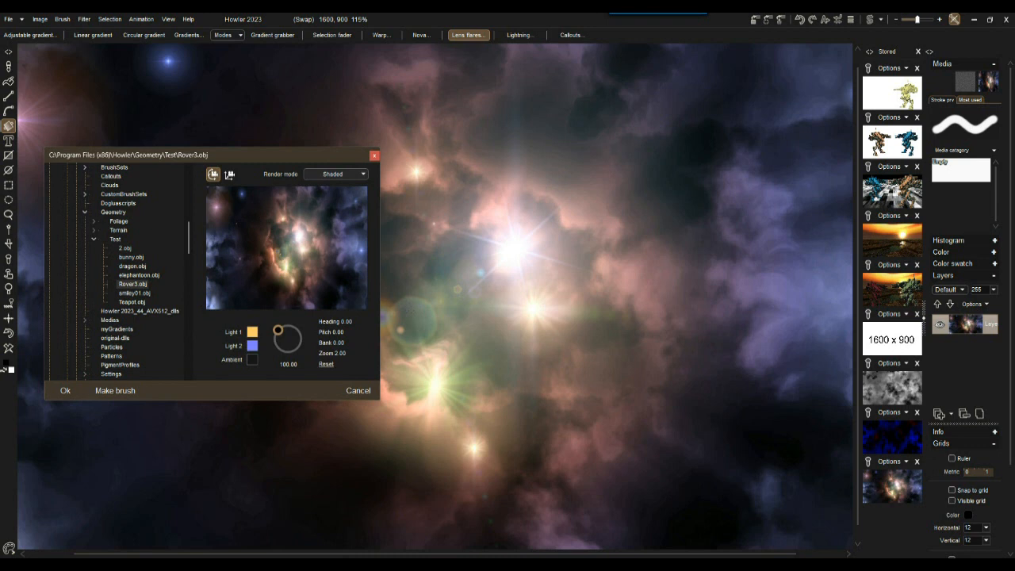
drag(458, 314, 440, 331)
Step: Load elephantoon.obj from the Test folder and rotate it to heading 40.50 and pitch 6.50
click(139, 274)
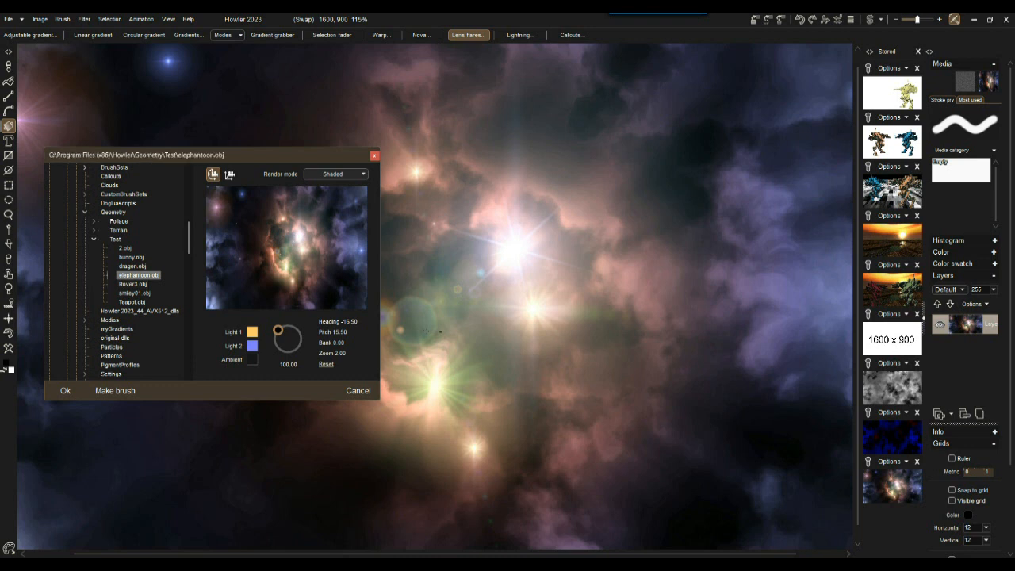
drag(262, 254, 322, 244)
drag(238, 155, 211, 64)
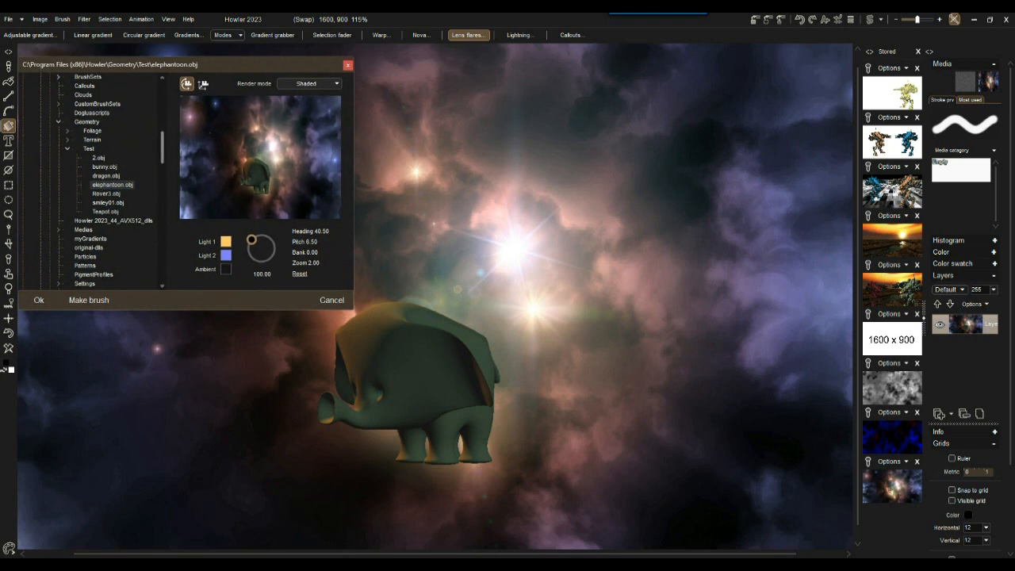
Step: Set the render mode to Wireframe and rotate the elephant to heading 70.00 and pitch 2.00
click(309, 84)
click(309, 107)
mouse_move(420, 381)
mouse_down()
mouse_move(579, 383)
mouse_move(365, 397)
mouse_move(321, 375)
mouse_move(248, 370)
mouse_move(301, 390)
mouse_move(427, 402)
mouse_move(417, 412)
mouse_move(371, 375)
mouse_move(390, 375)
mouse_up()
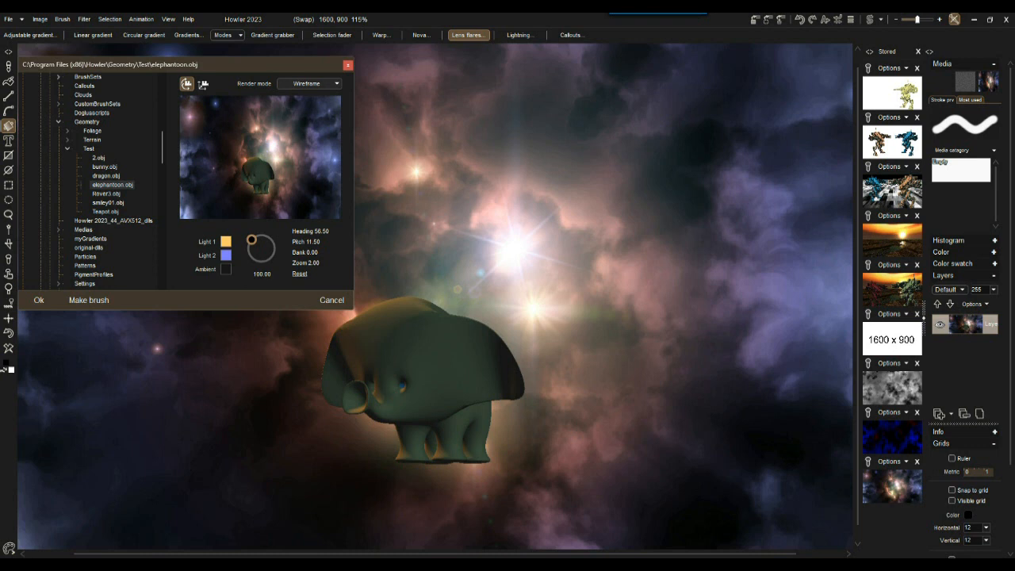
drag(255, 158, 275, 172)
Step: Set the render mode to Bounding box and turn the elephant to heading 67.50 and pitch -4.50
click(309, 84)
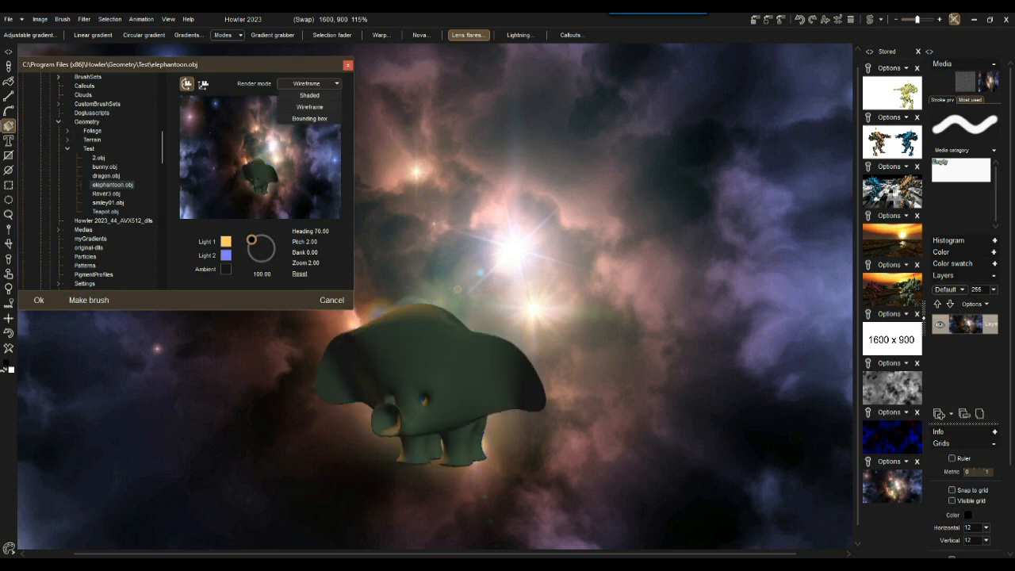
click(309, 119)
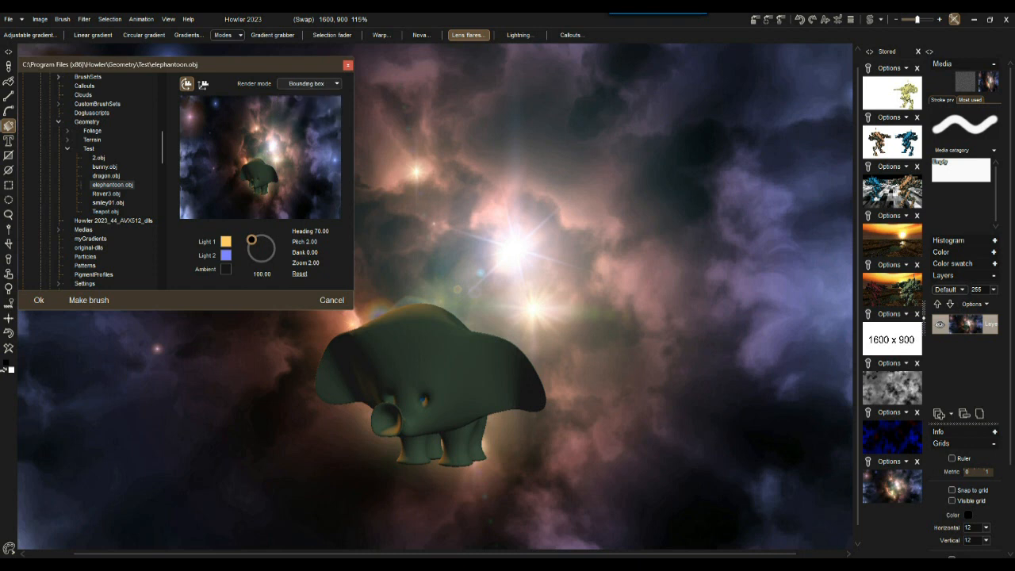
mouse_move(255, 163)
mouse_down()
mouse_move(304, 162)
mouse_move(253, 169)
mouse_up()
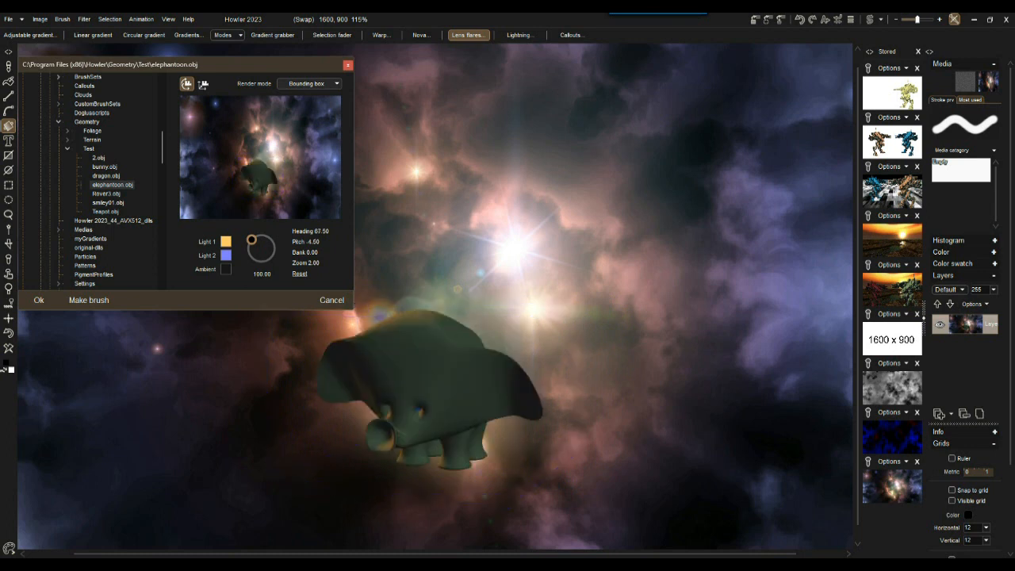
Step: Rotate the elephant in Wireframe mode to heading 54.00 and pitch -7.00, and switch the render mode to Shaded
click(309, 84)
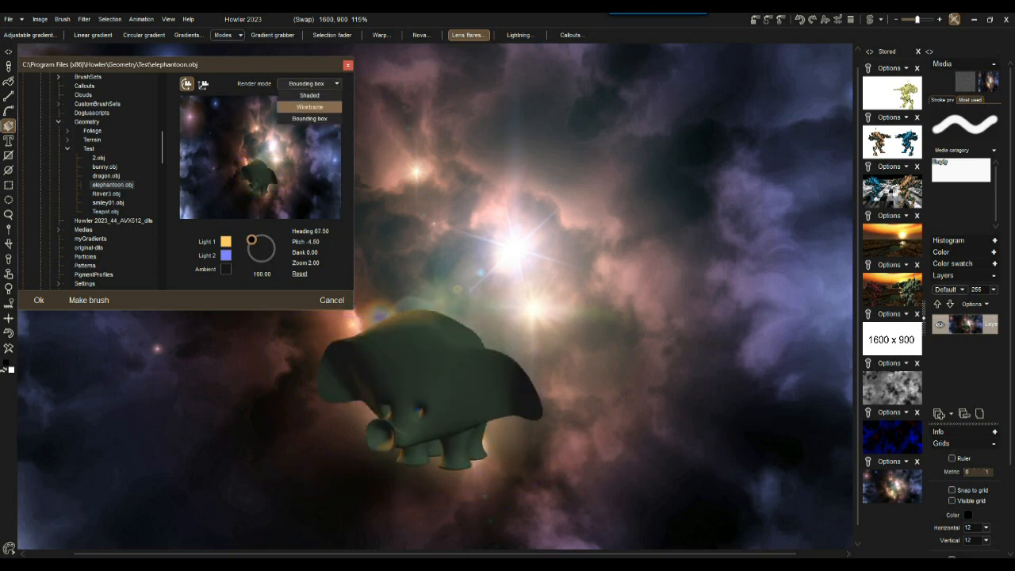
click(309, 106)
mouse_move(258, 171)
mouse_down()
mouse_move(232, 170)
mouse_move(245, 173)
mouse_up()
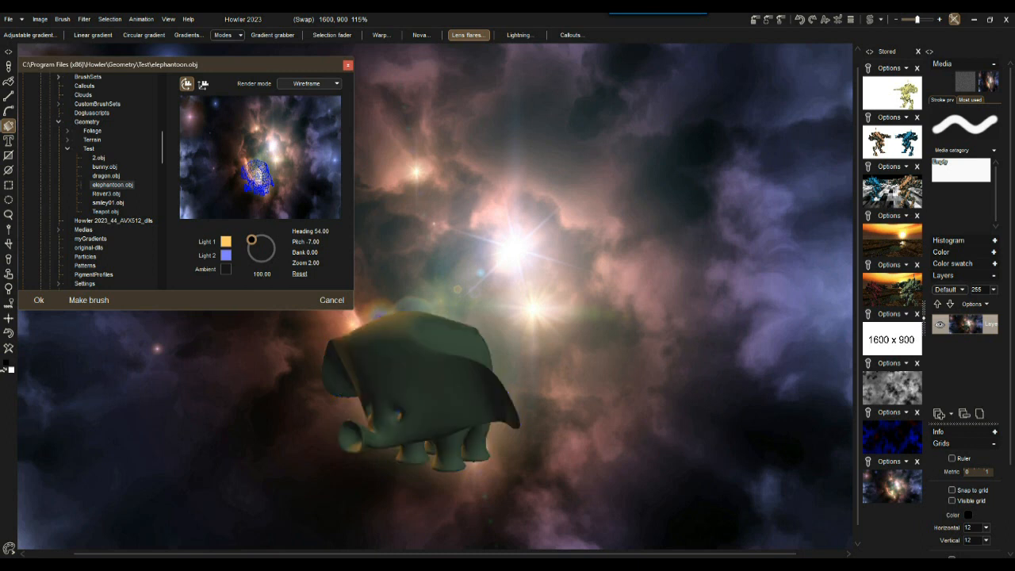
click(309, 83)
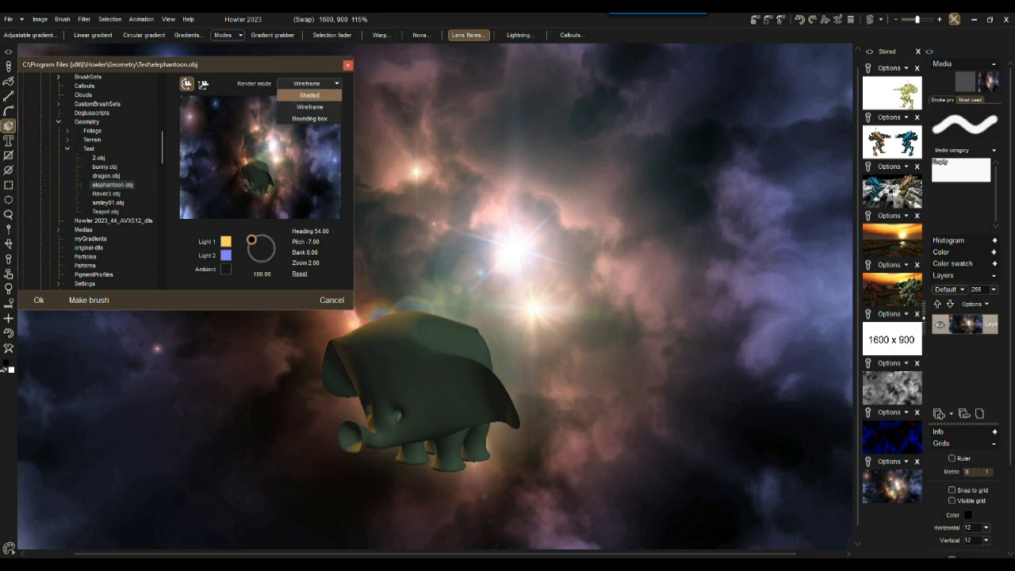
click(309, 95)
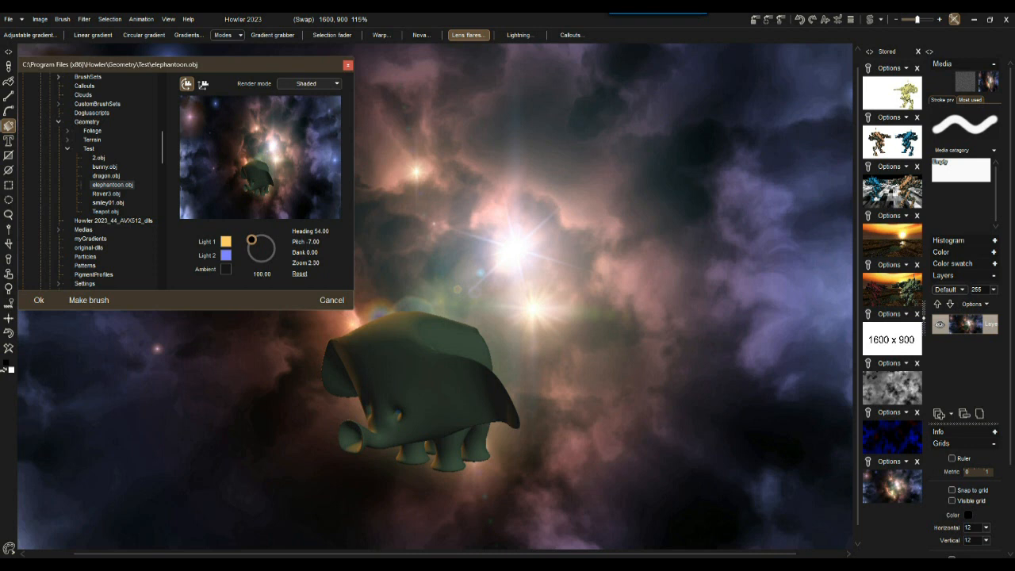
Step: Enlarge the elephant to zoom 8.30 and move it up and rightward over the nebula
scroll(260, 157, up, 5)
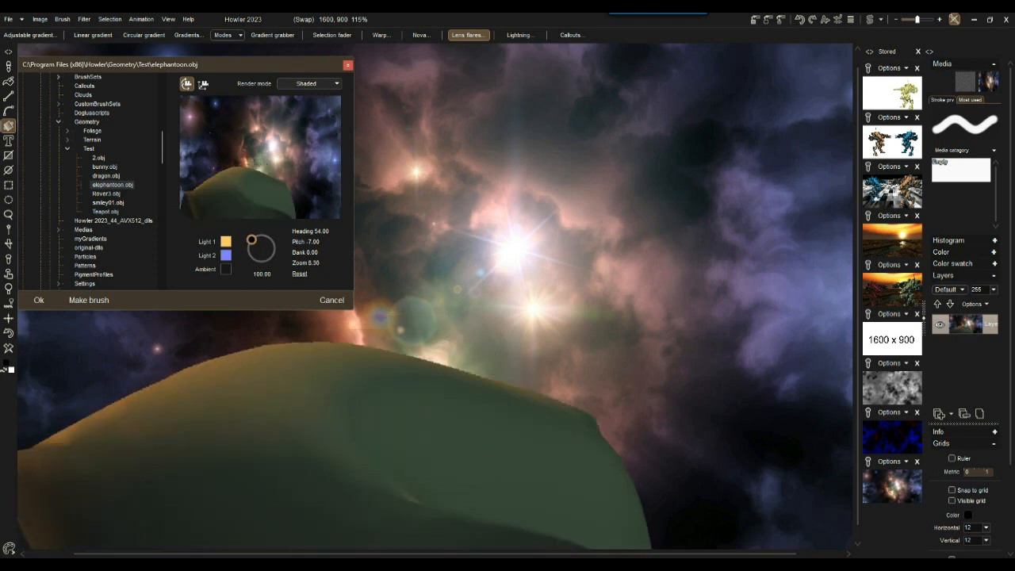
drag(260, 157, 325, 126)
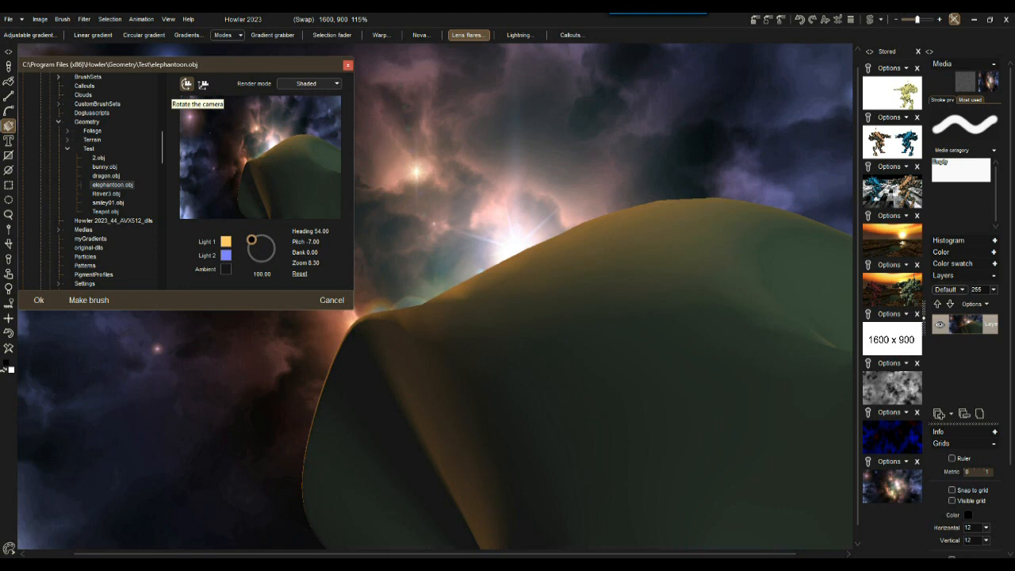
click(186, 83)
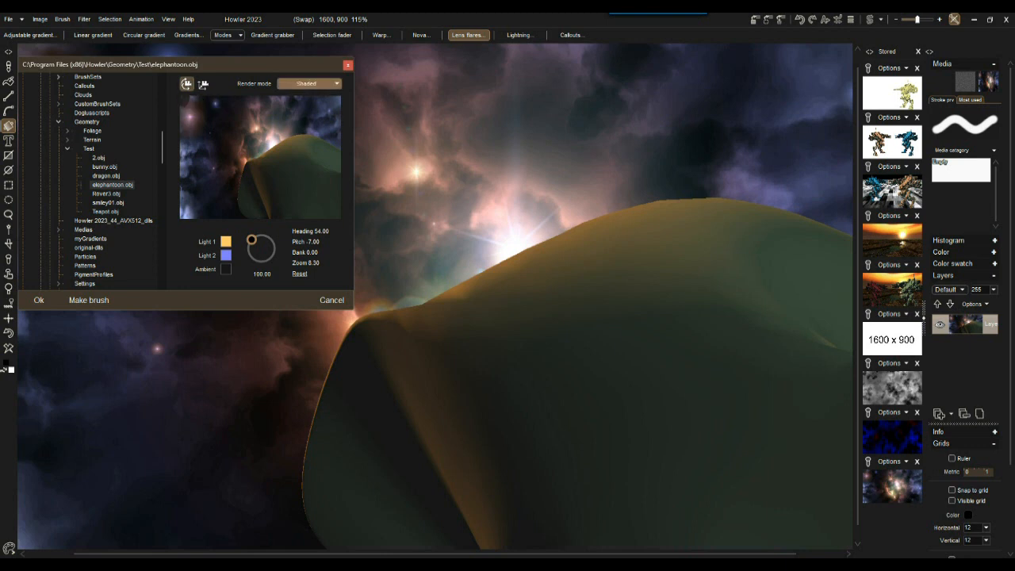
Step: Rotate the enlarged elephant in Wireframe mode to heading 66.00 and pitch -3.50, and set the render mode back to Shaded
click(309, 84)
click(309, 107)
mouse_move(507, 317)
mouse_down()
mouse_move(519, 309)
mouse_move(551, 321)
mouse_move(510, 302)
mouse_move(516, 317)
mouse_up()
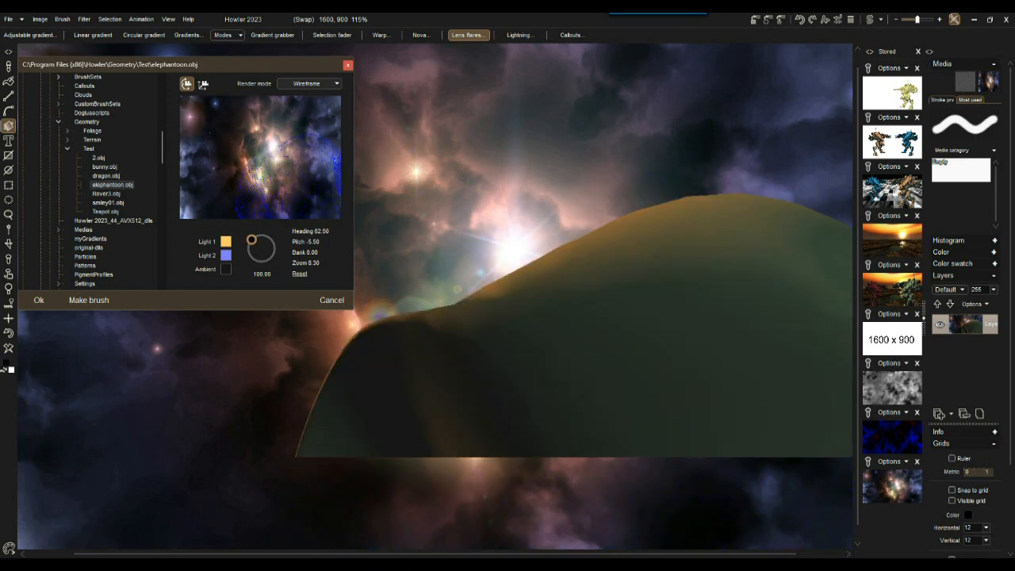
click(310, 83)
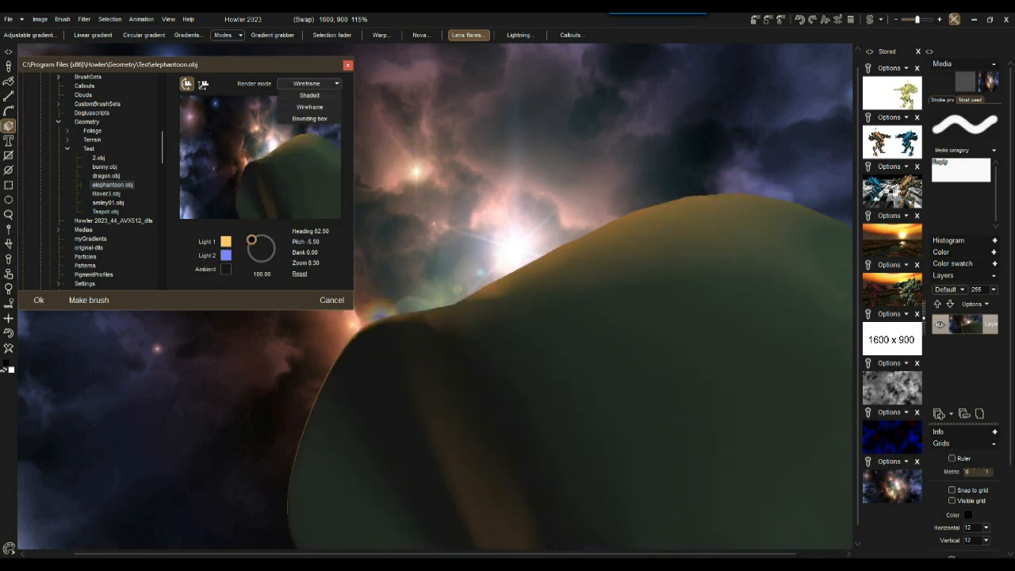
click(309, 95)
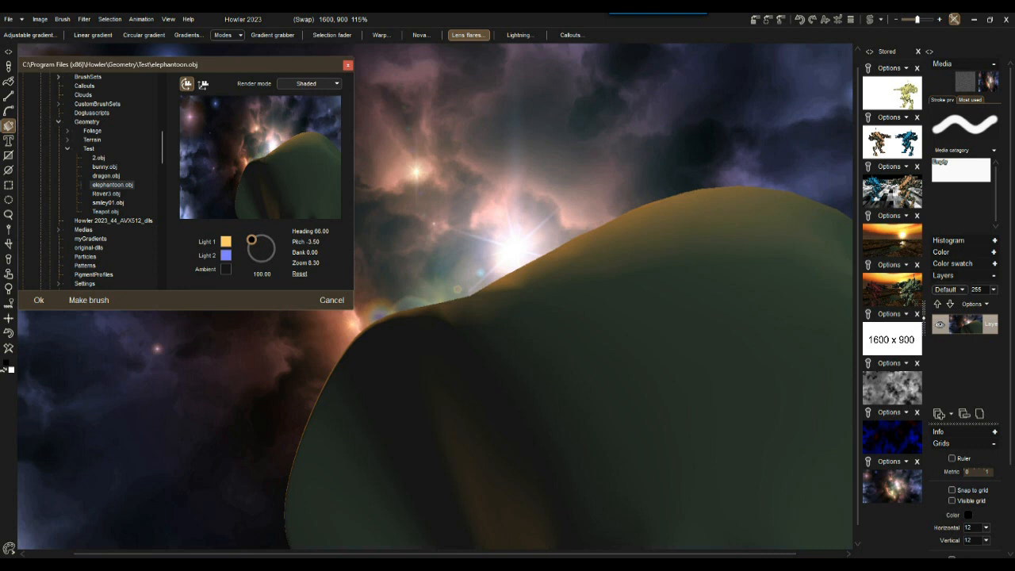
Step: Rotate the enlarged elephant in Shaded mode to heading 191.00 and pitch 16.50
drag(260, 157, 266, 125)
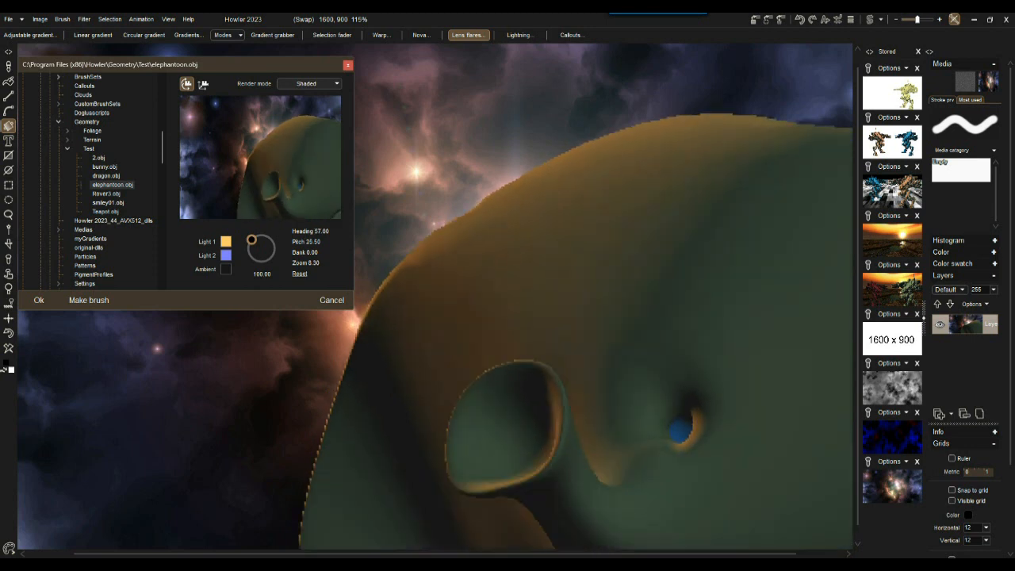
drag(265, 125, 268, 124)
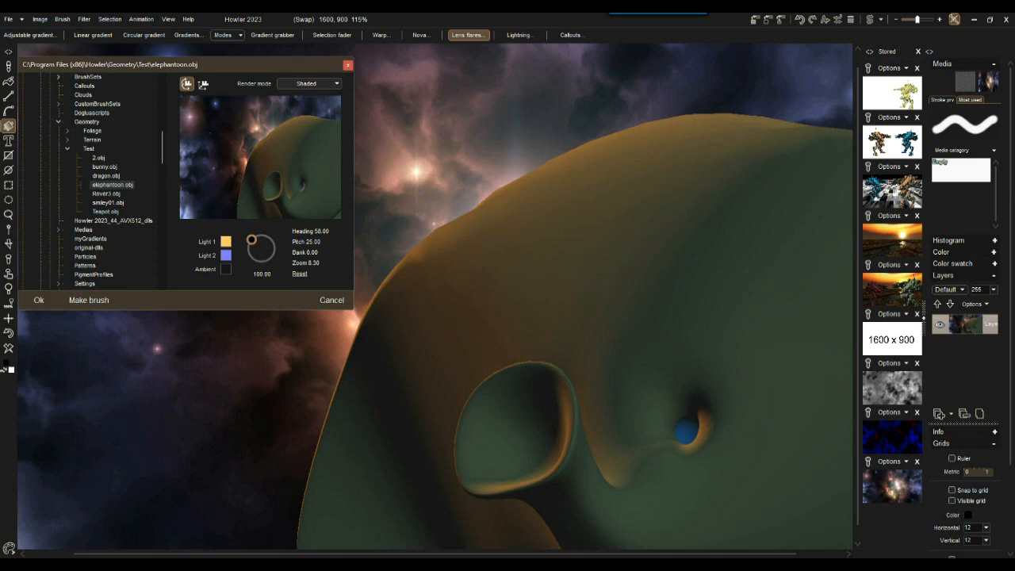
drag(507, 317, 731, 375)
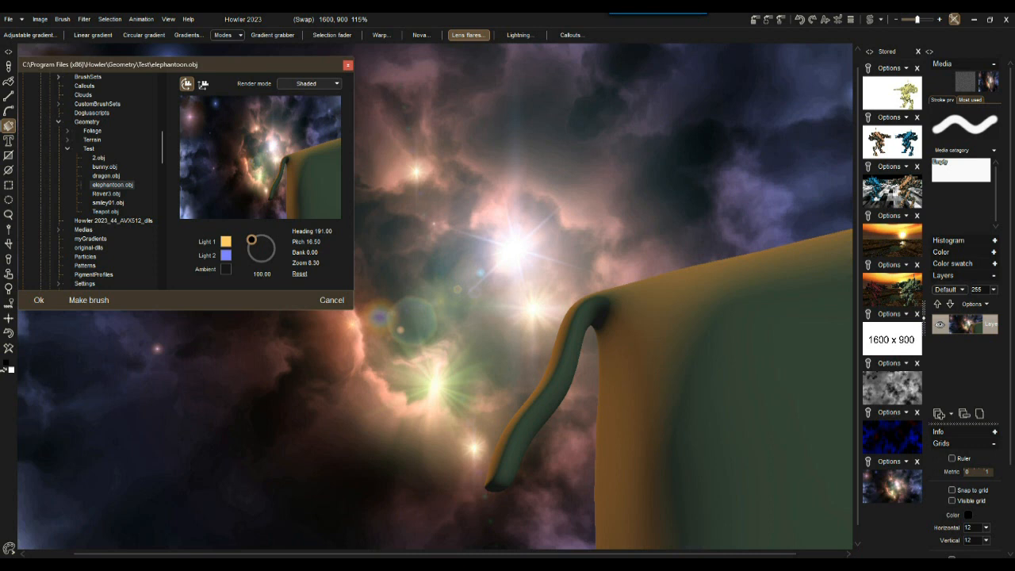
Step: Set the render mode to Wireframe and rotate the enlarged elephant to heading 34.00 and pitch -2.50
click(309, 83)
click(308, 111)
mouse_move(246, 143)
mouse_down()
mouse_move(303, 193)
mouse_move(311, 155)
mouse_up()
mouse_move(242, 142)
mouse_down()
mouse_move(287, 169)
mouse_move(267, 143)
mouse_up()
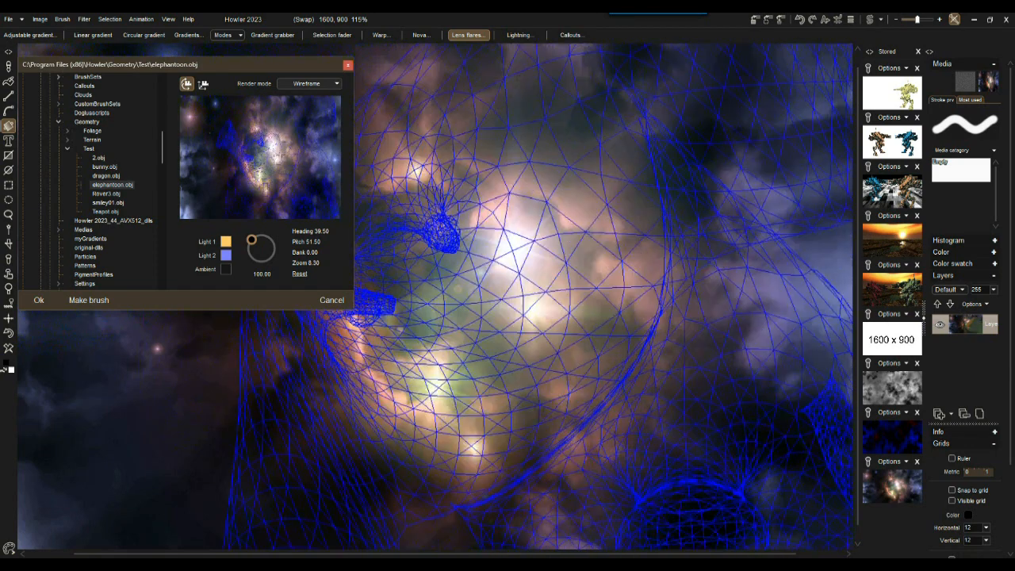
mouse_move(266, 151)
mouse_down()
mouse_move(259, 165)
mouse_move(258, 152)
mouse_move(234, 144)
mouse_up()
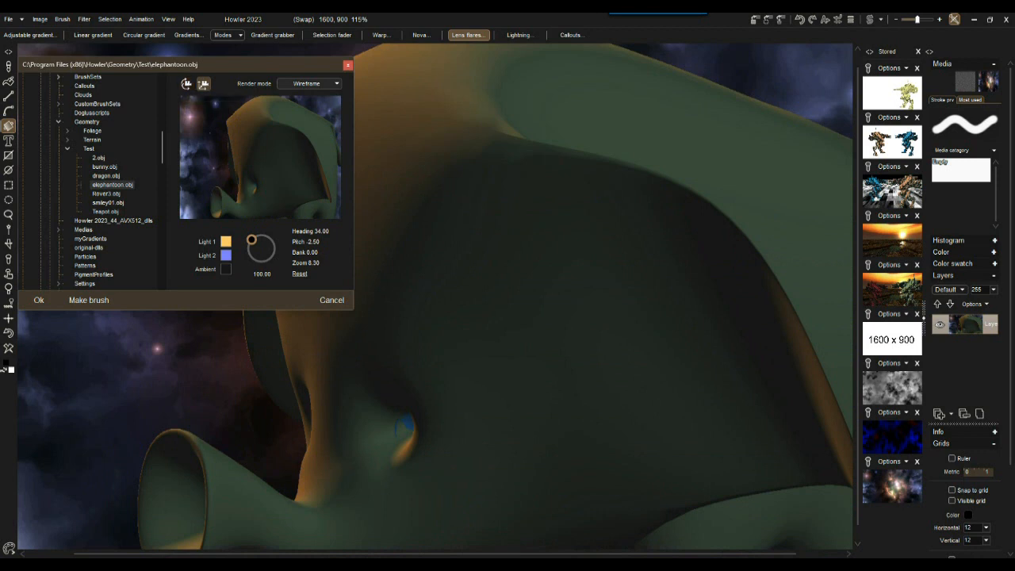
Step: Move the camera back until the whole elephant fits on the canvas, and shift the model leftward
mouse_move(204, 84)
mouse_down()
mouse_move(204, 139)
mouse_move(226, 119)
mouse_move(213, 72)
mouse_move(205, 84)
mouse_up()
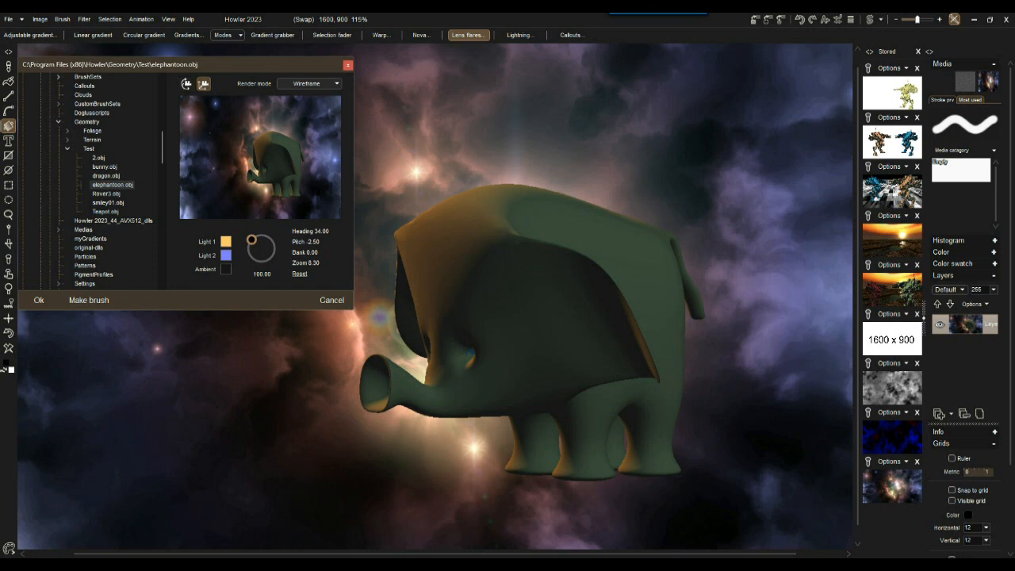
mouse_move(270, 163)
mouse_down()
mouse_move(234, 162)
mouse_move(251, 162)
mouse_move(251, 108)
mouse_move(252, 242)
mouse_move(251, 152)
mouse_move(252, 163)
mouse_up()
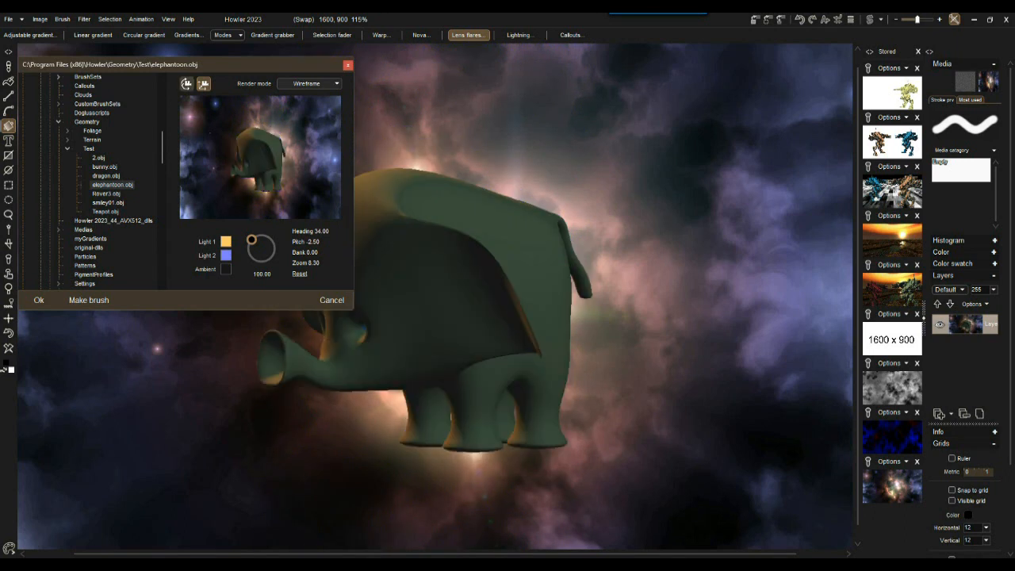
Step: Rotate the camera to heading 5.00 and pitch 0.50, and reset the heading, pitch, bank and zoom values
click(186, 84)
mouse_move(238, 159)
mouse_down()
mouse_move(303, 150)
mouse_move(241, 159)
mouse_move(268, 180)
mouse_move(225, 124)
mouse_move(226, 172)
mouse_move(276, 168)
mouse_move(236, 154)
mouse_move(182, 172)
mouse_move(247, 106)
mouse_move(229, 161)
mouse_up()
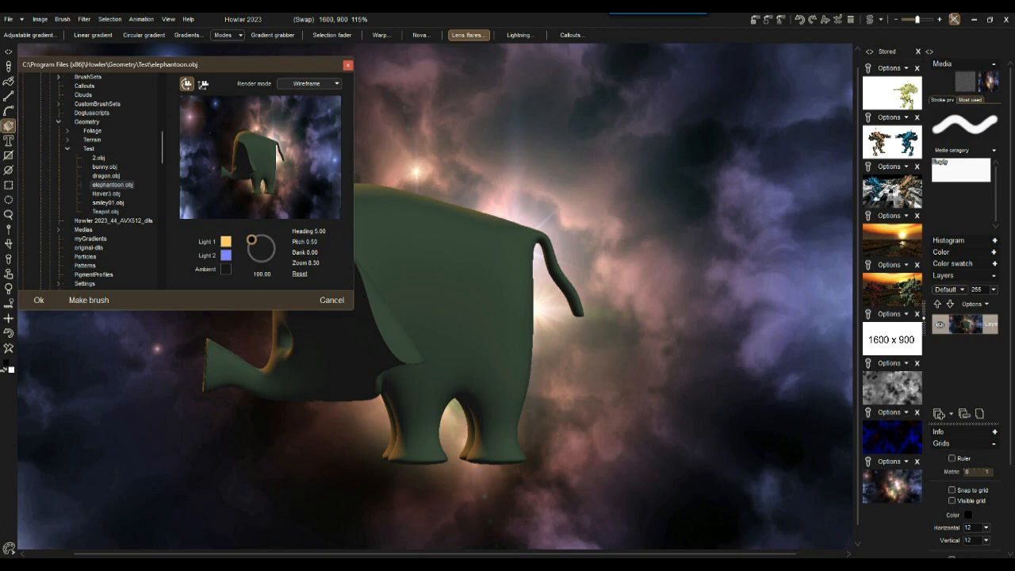
click(300, 274)
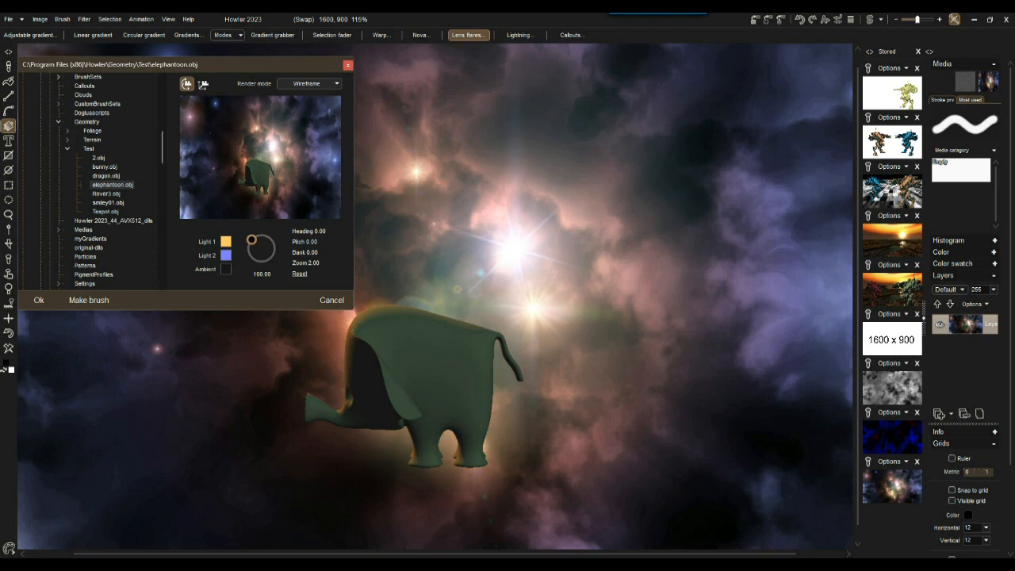
Step: Set the render mode to Bounding box, and turn the elephant to heading 21.50 and pitch 8.50 at zoom 7.10
click(309, 83)
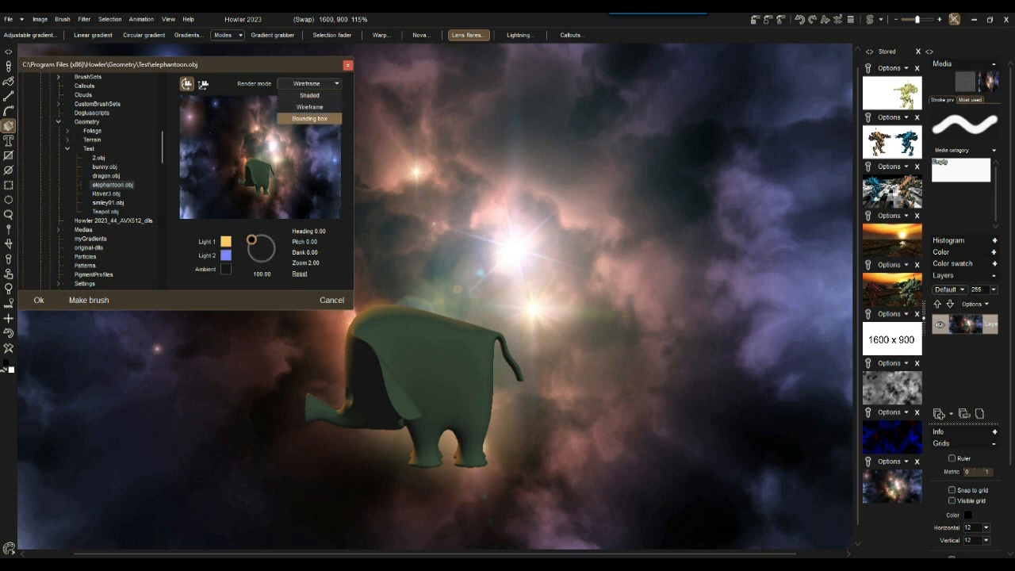
click(309, 118)
drag(261, 157, 289, 142)
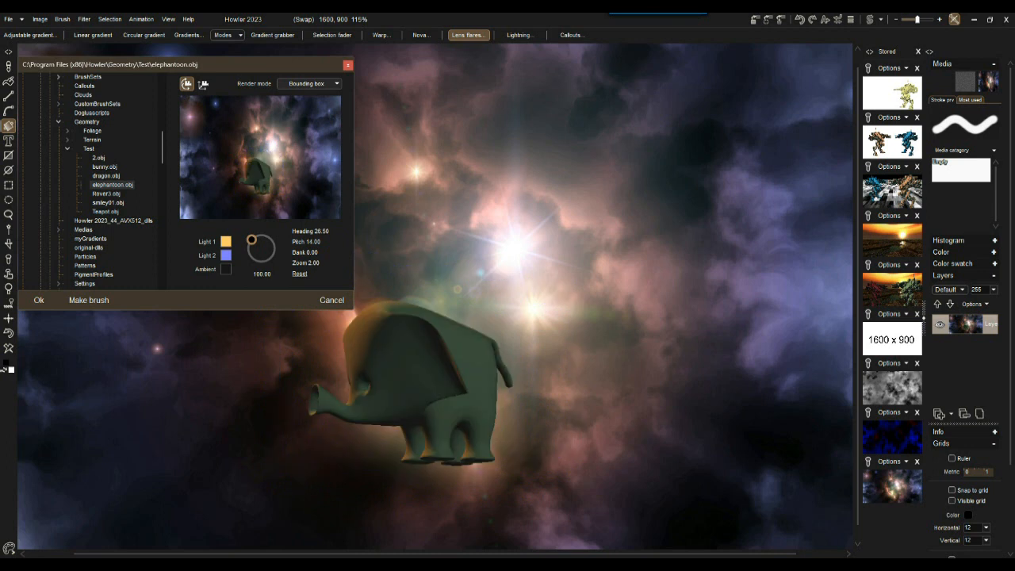
drag(289, 142, 284, 121)
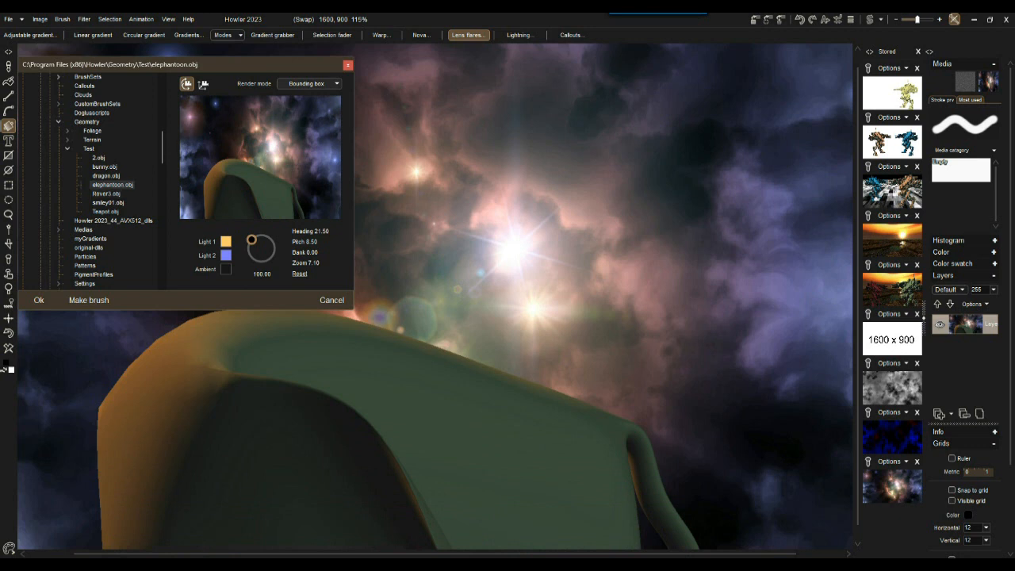
Step: Move the elephant upward, reduce its zoom to 2.00, and rotate it to heading 28.50 and pitch -10.50
drag(273, 159, 275, 129)
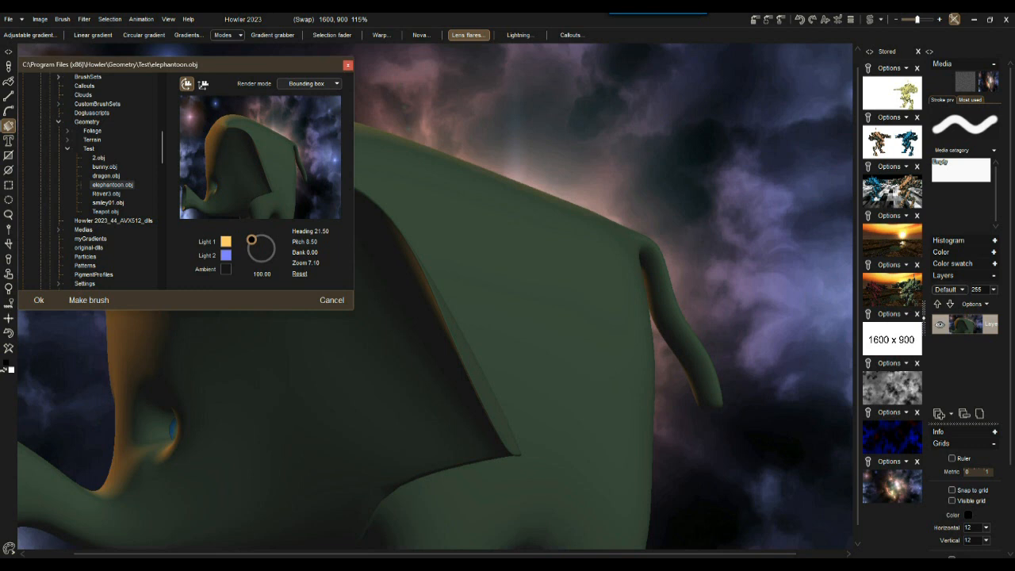
drag(305, 263, 278, 262)
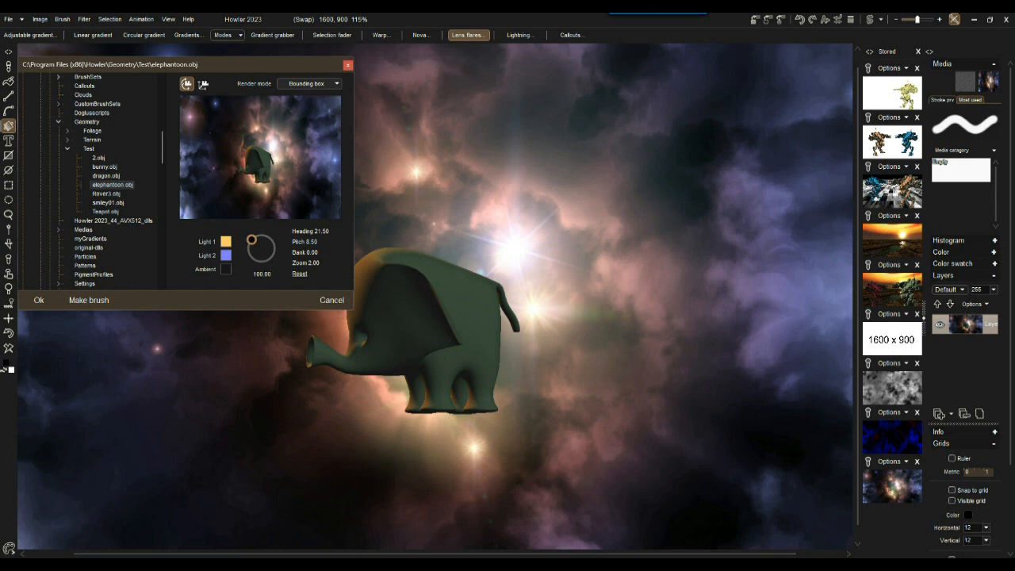
drag(260, 157, 268, 176)
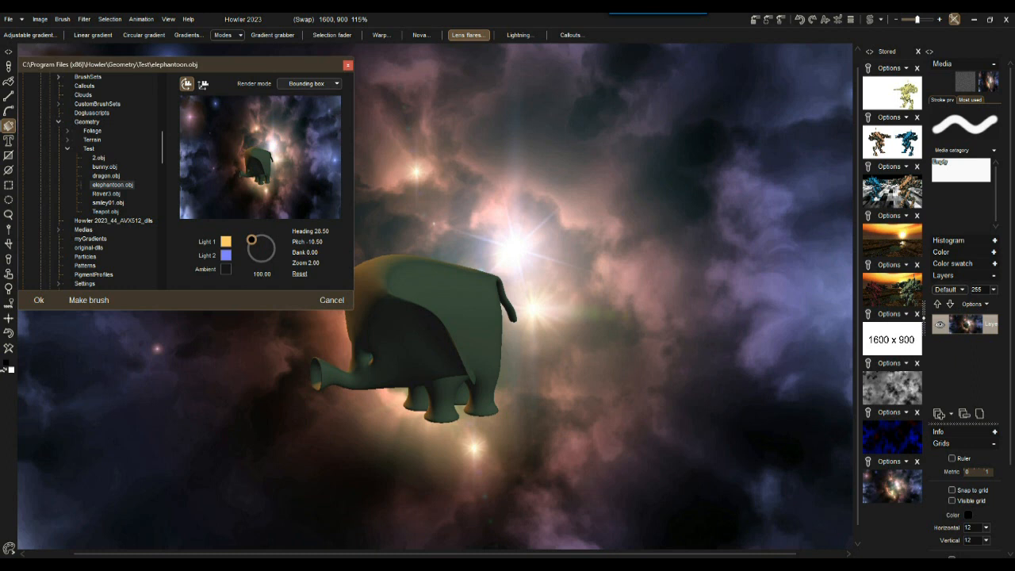
Step: Scale the elephant in Bounding box mode up to zoom 5.35 and back down to 0.85
scroll(260, 157, up, 4)
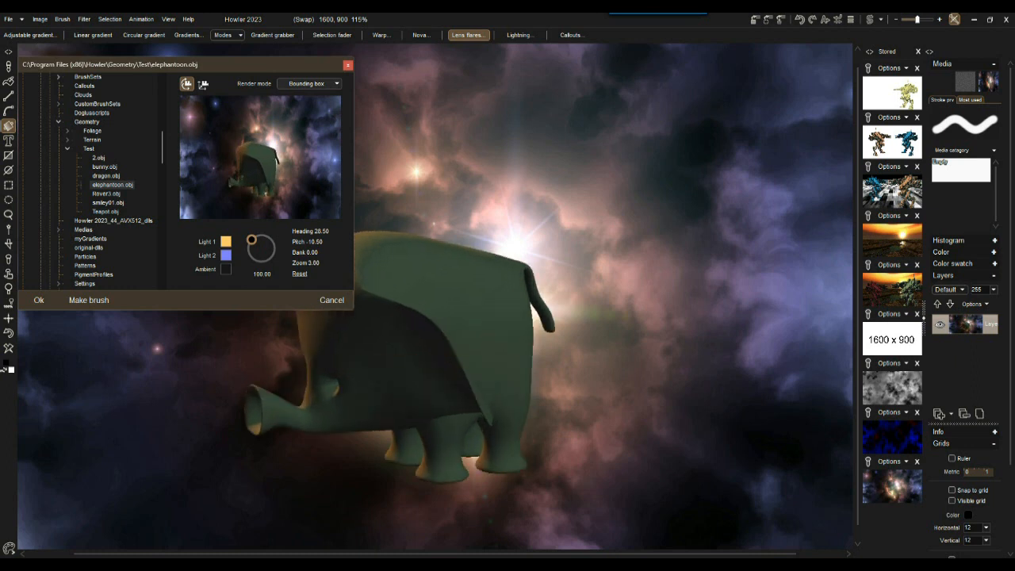
scroll(260, 157, up, 4)
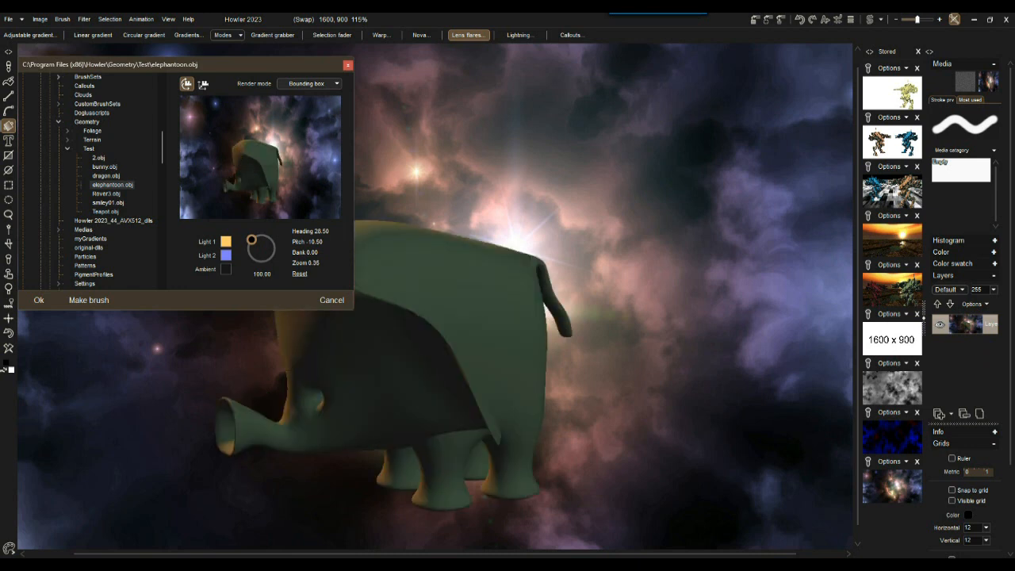
scroll(260, 157, up, 8)
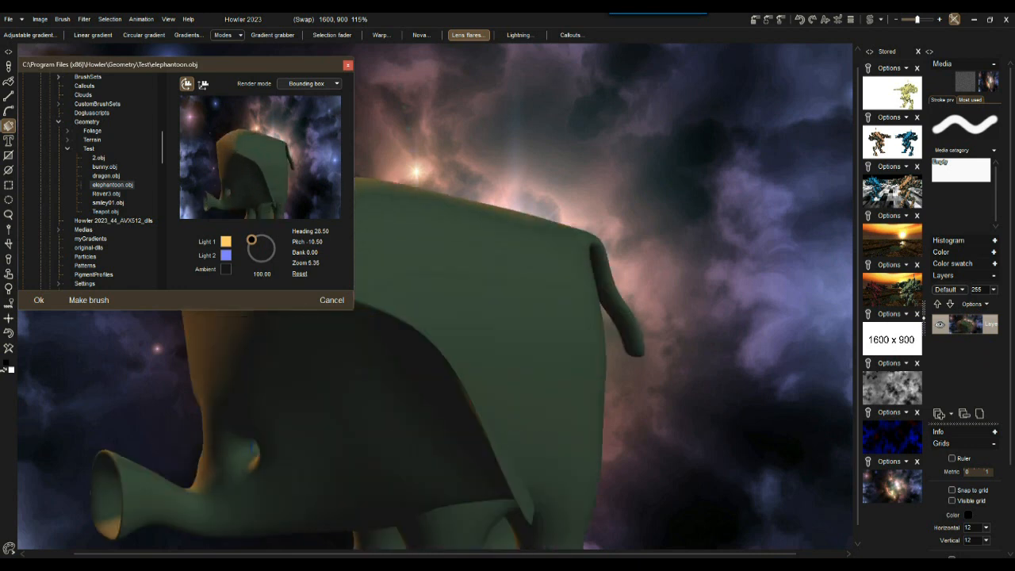
scroll(260, 157, down, 4)
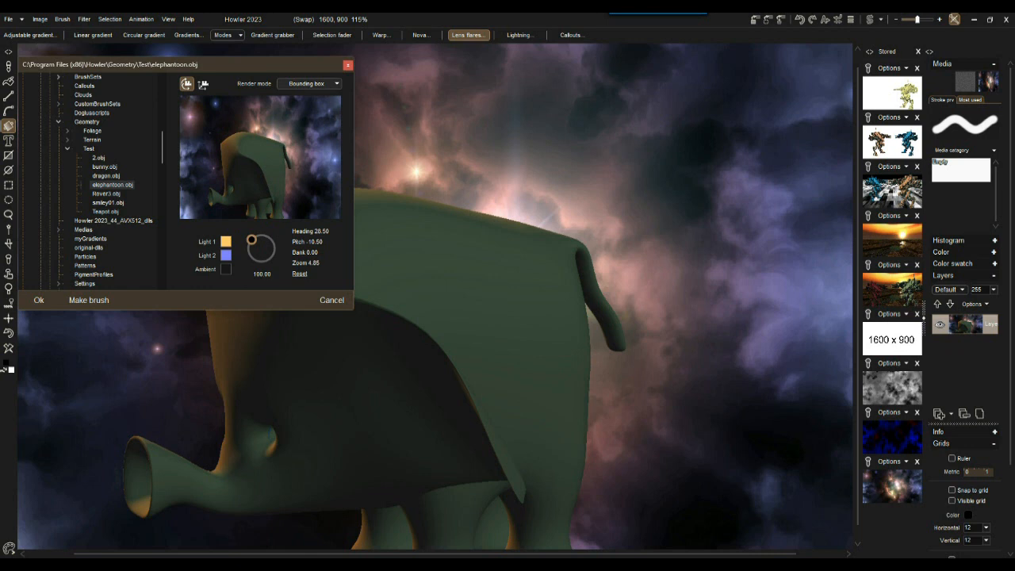
scroll(260, 157, down, 2)
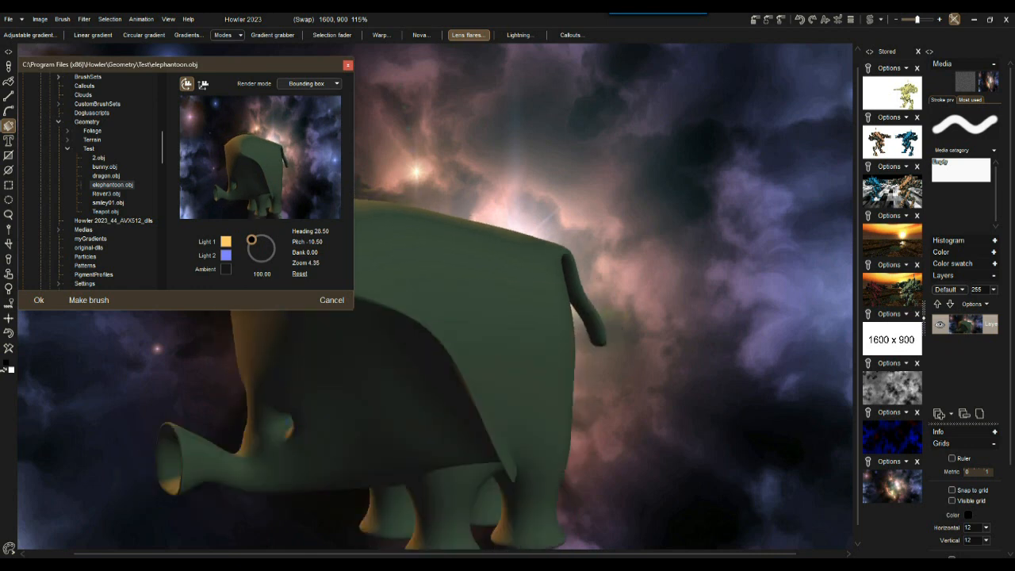
scroll(260, 157, down, 2)
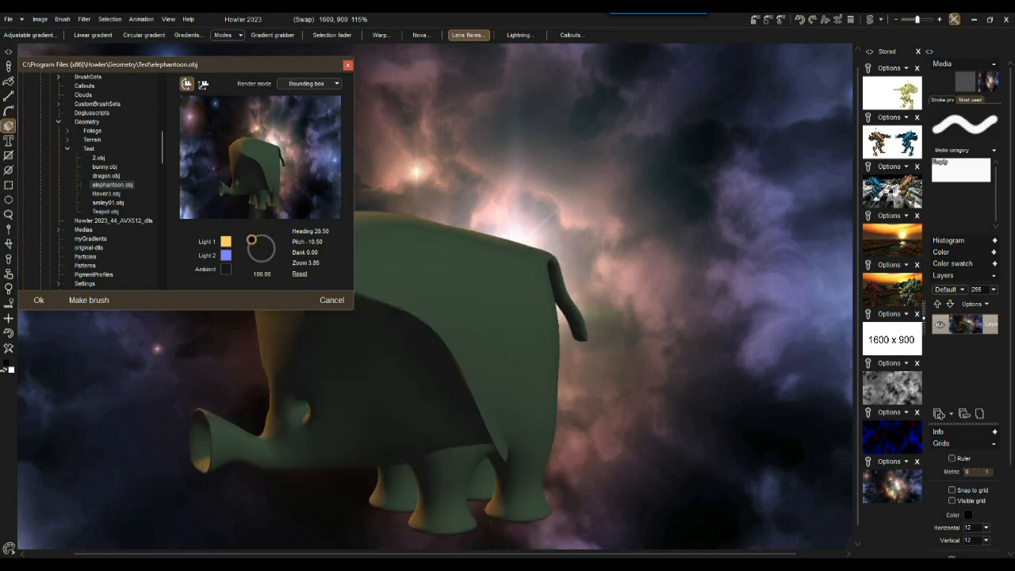
scroll(260, 157, down, 12)
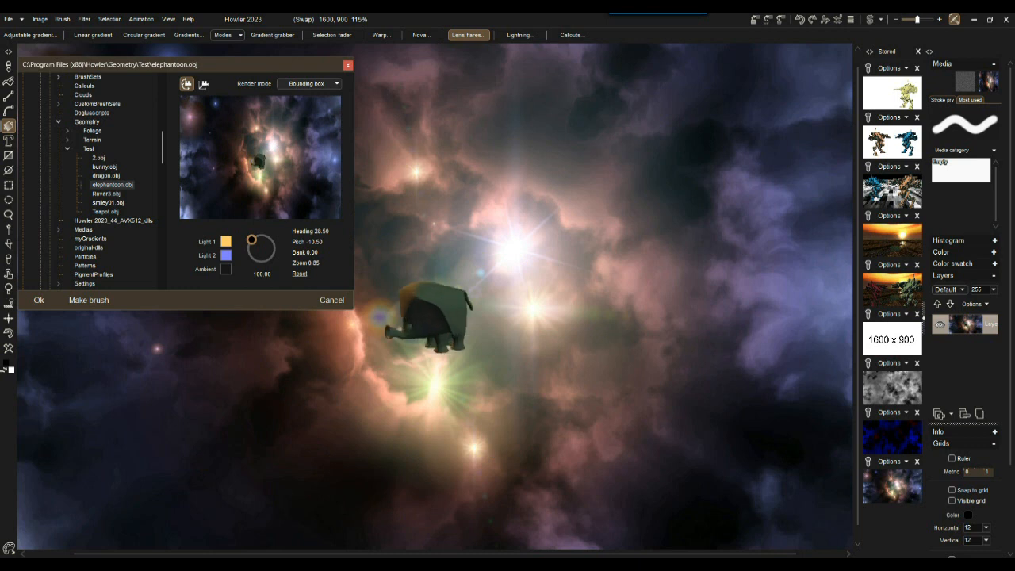
Step: Scale the elephant back up in Bounding box mode to zoom 2.85
scroll(260, 157, up, 2)
scroll(260, 157, up, 3)
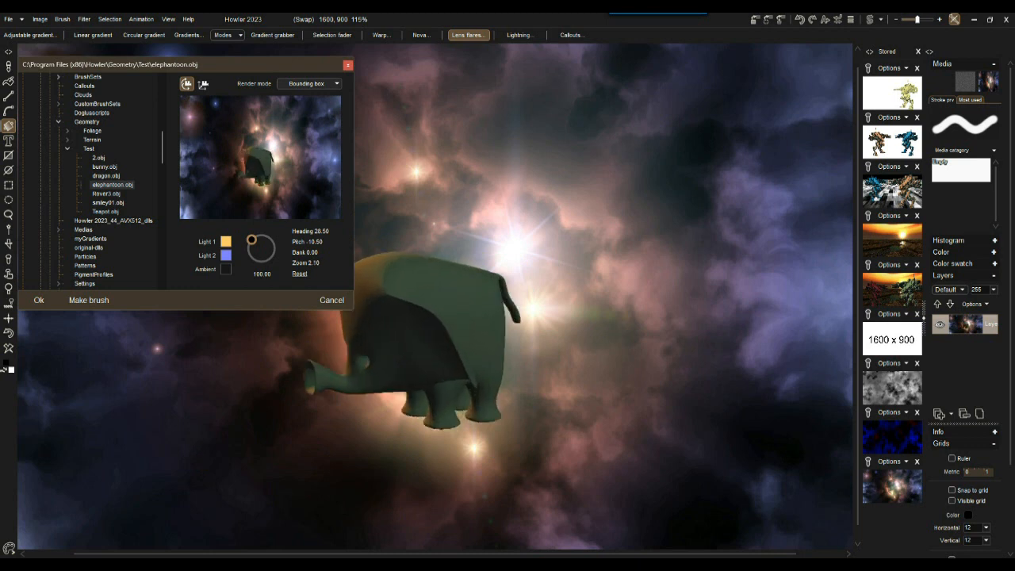
scroll(260, 157, up, 3)
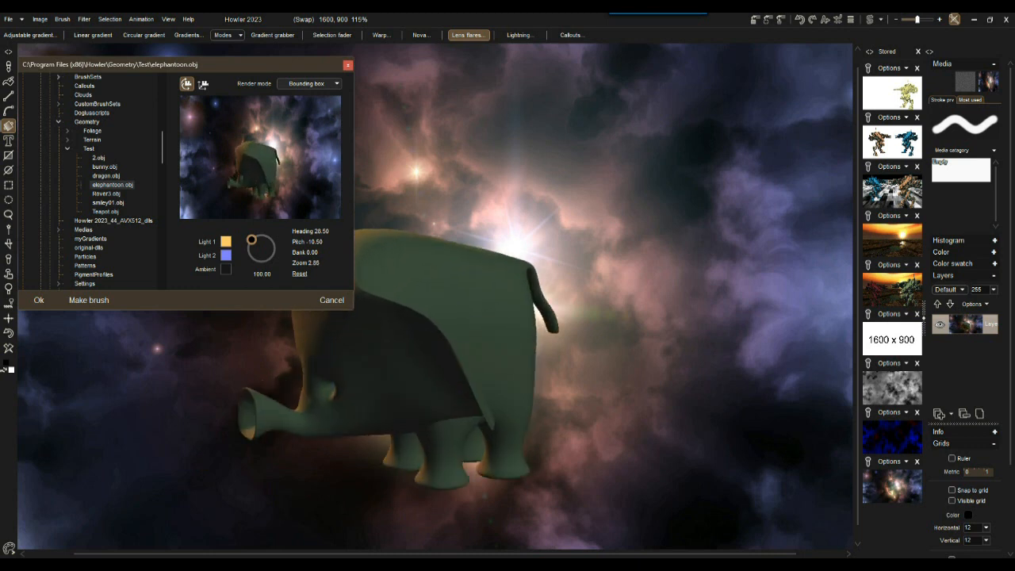
scroll(260, 157, up, 2)
scroll(261, 157, down, 2)
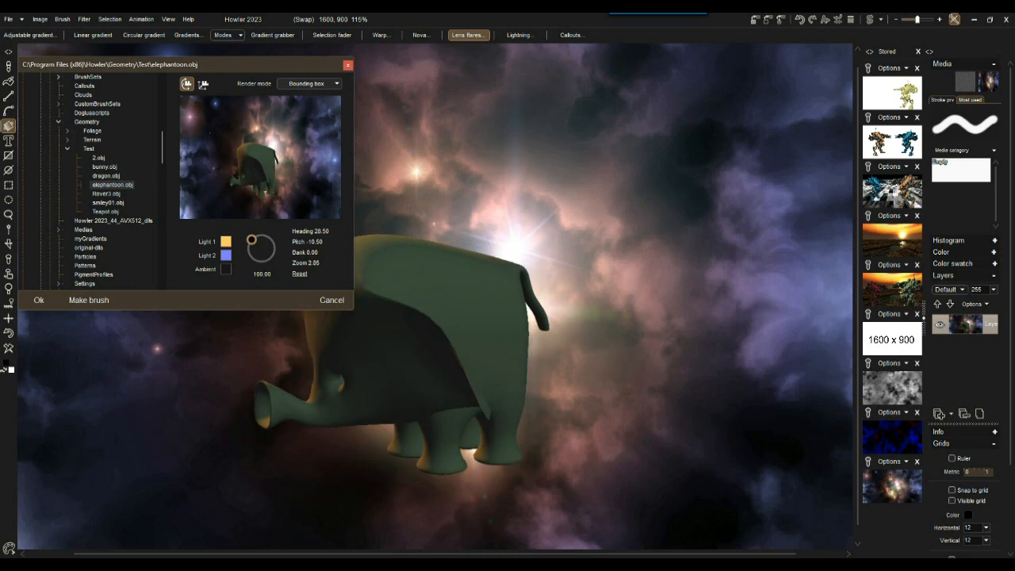
Step: Set the render mode to Wireframe and scale the elephant up and down to about zoom 3.85
click(309, 84)
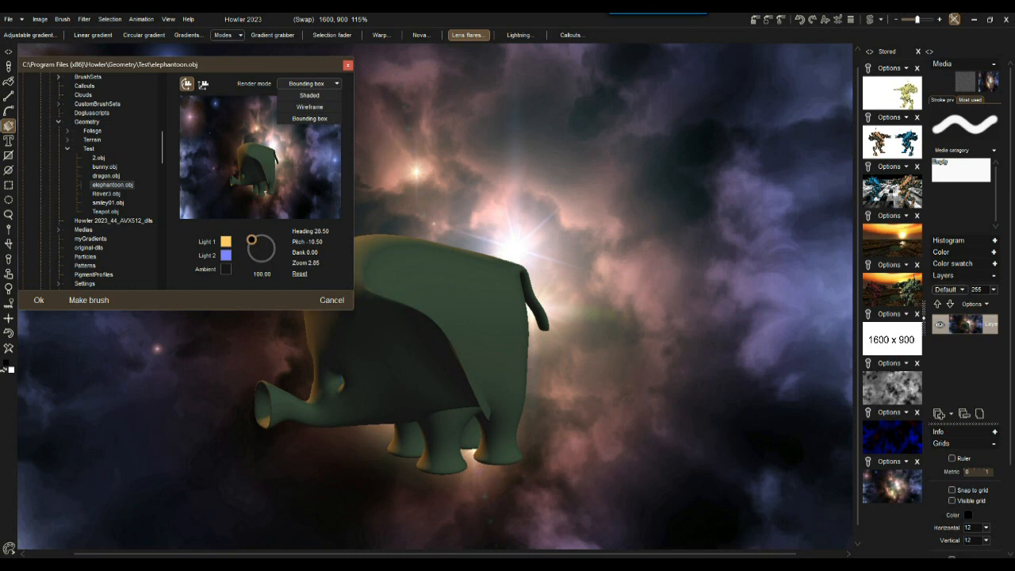
click(308, 107)
scroll(260, 157, down, 3)
scroll(260, 157, up, 2)
scroll(260, 157, up, 3)
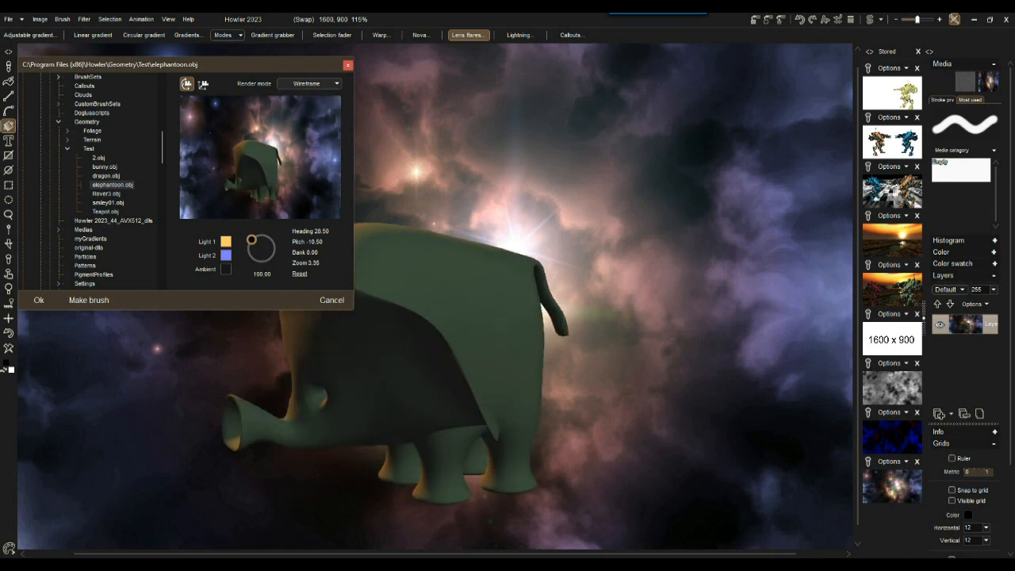
scroll(261, 157, down, 3)
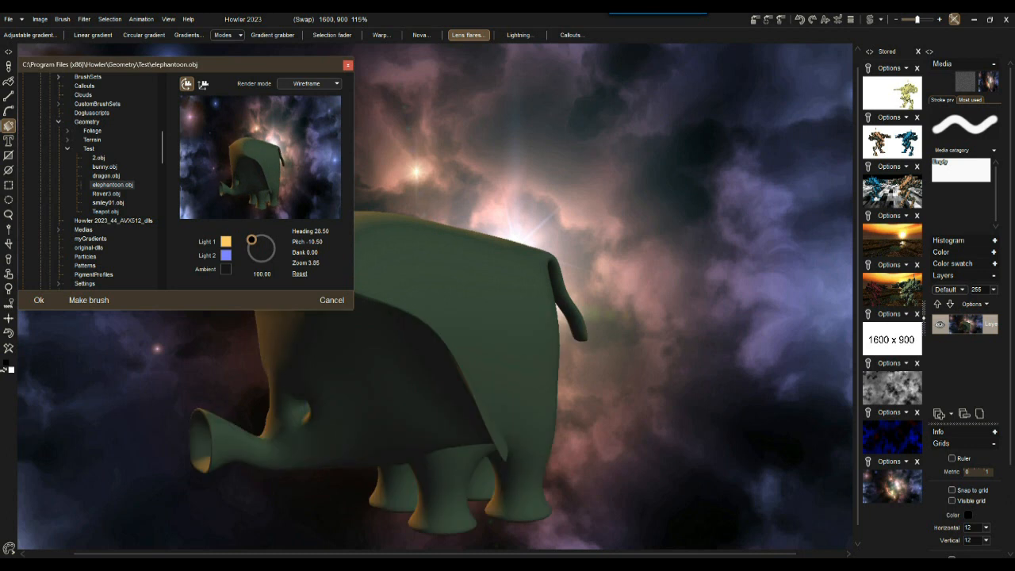
scroll(260, 157, up, 4)
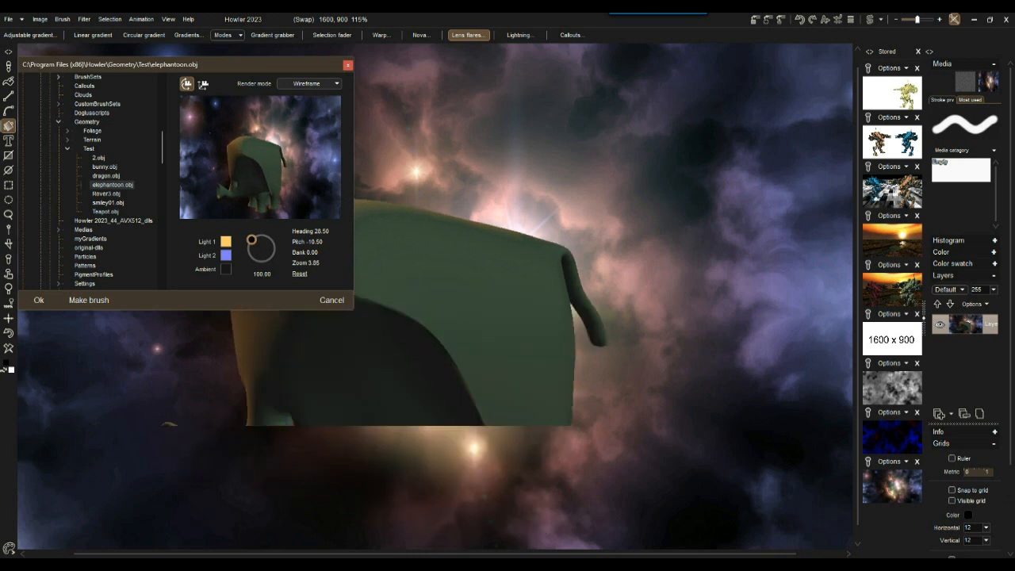
Step: Scale the elephant up and down in Wireframe mode to about zoom 3.45
scroll(260, 157, down, 4)
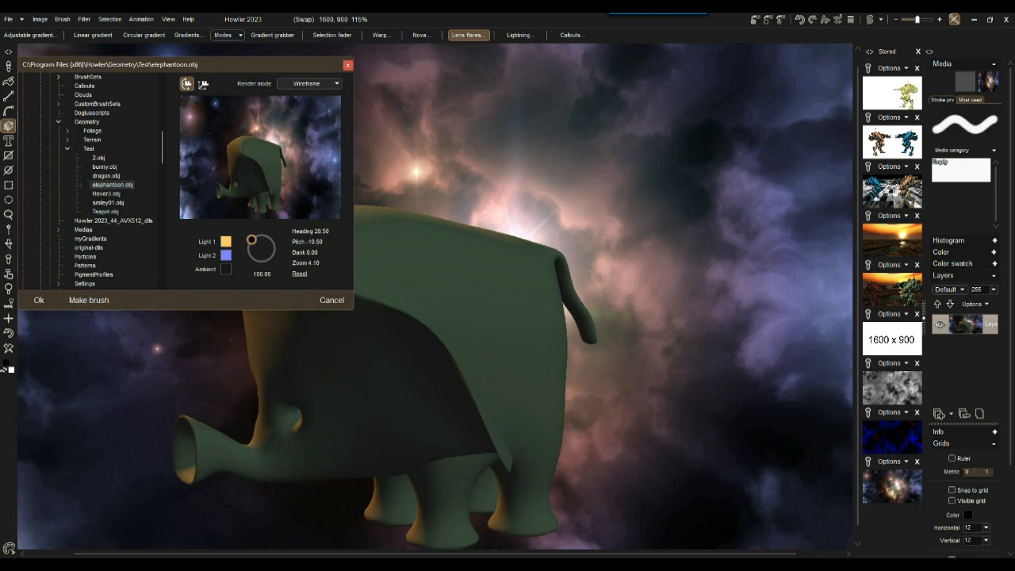
scroll(260, 157, down, 6)
scroll(260, 157, up, 4)
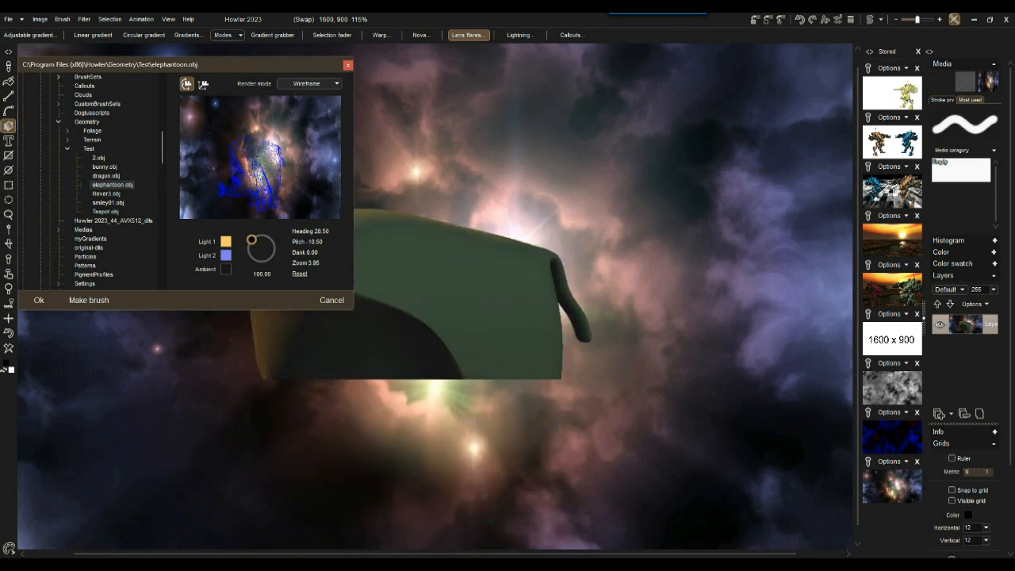
scroll(260, 157, down, 4)
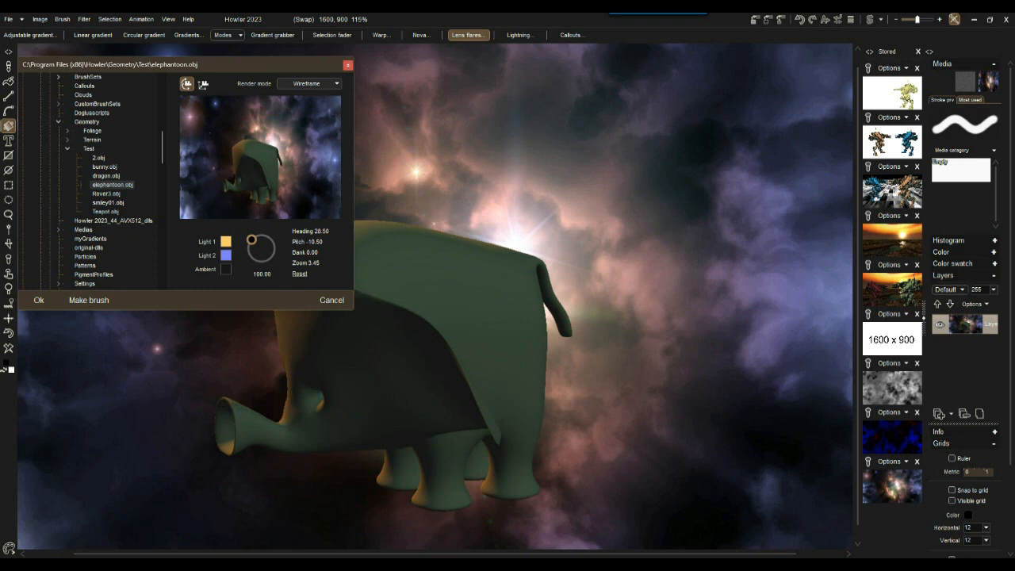
Step: Set the Light 1 color to light green and turn the light direction around to the lower right
mouse_move(251, 240)
mouse_down()
mouse_move(271, 243)
mouse_move(273, 254)
mouse_move(258, 260)
mouse_move(248, 243)
mouse_up()
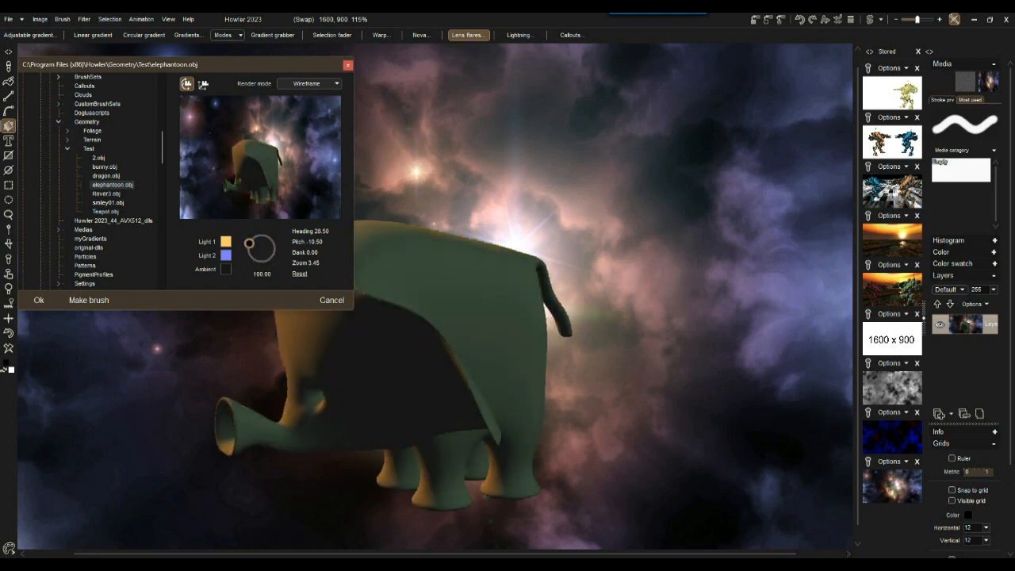
click(226, 242)
click(400, 359)
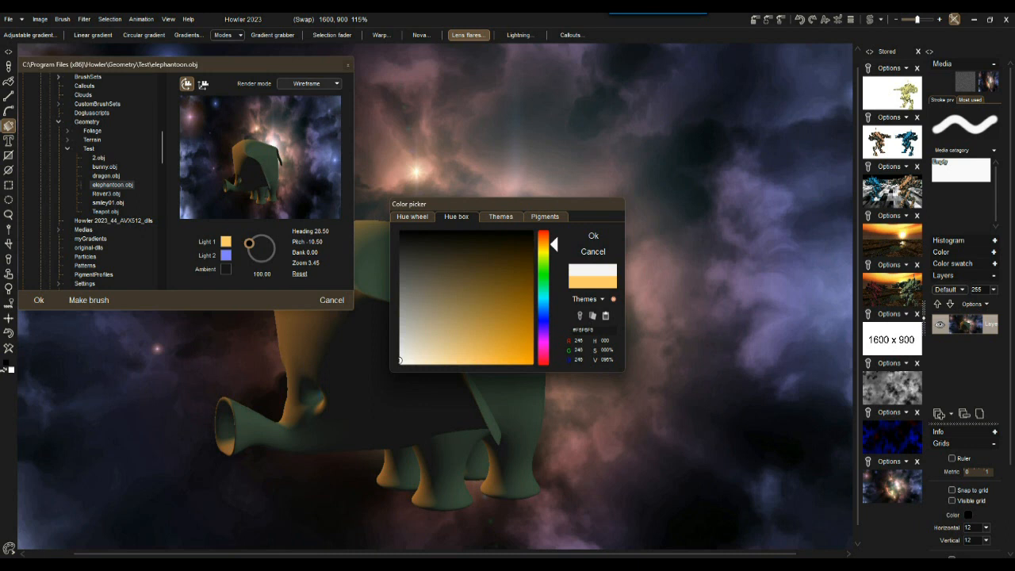
click(544, 273)
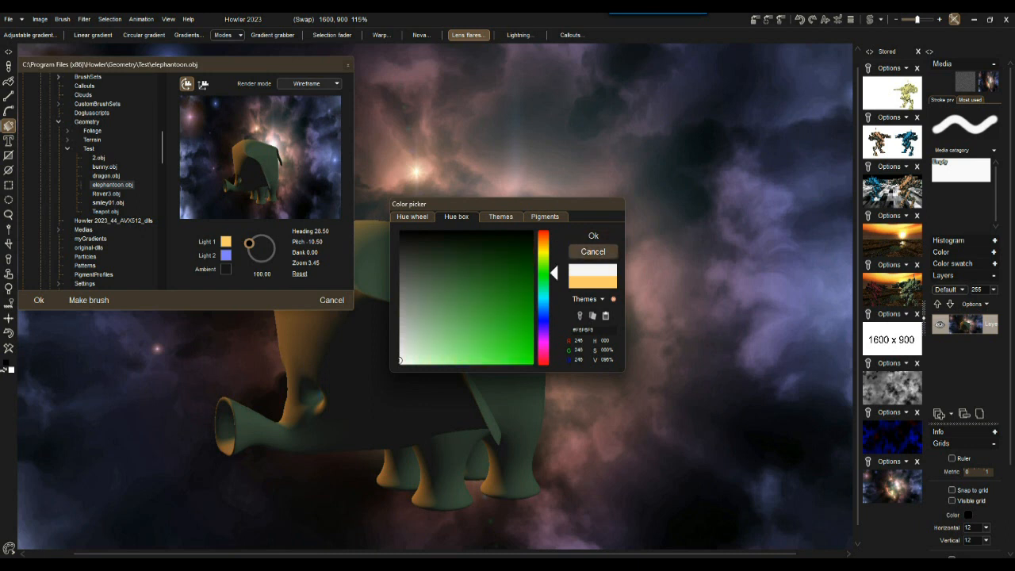
mouse_move(458, 342)
mouse_down()
mouse_move(444, 363)
mouse_move(455, 352)
mouse_up()
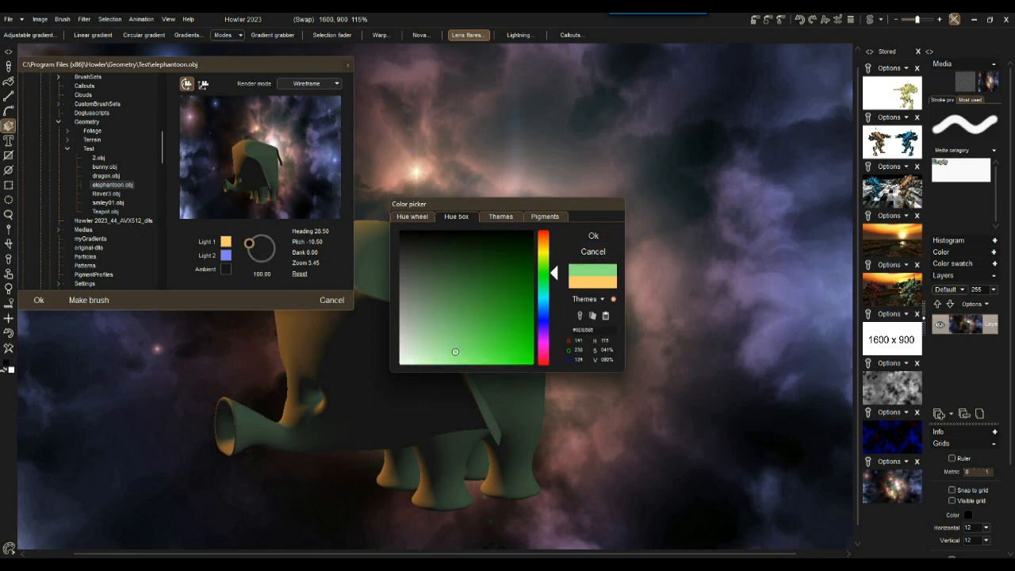
click(593, 236)
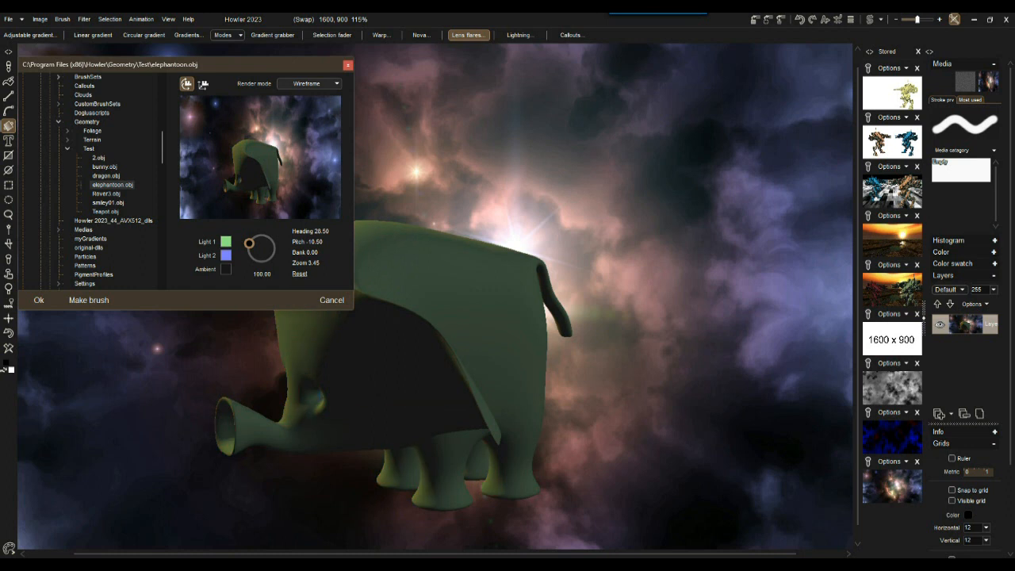
mouse_move(249, 242)
mouse_down()
mouse_move(257, 260)
mouse_move(271, 255)
mouse_up()
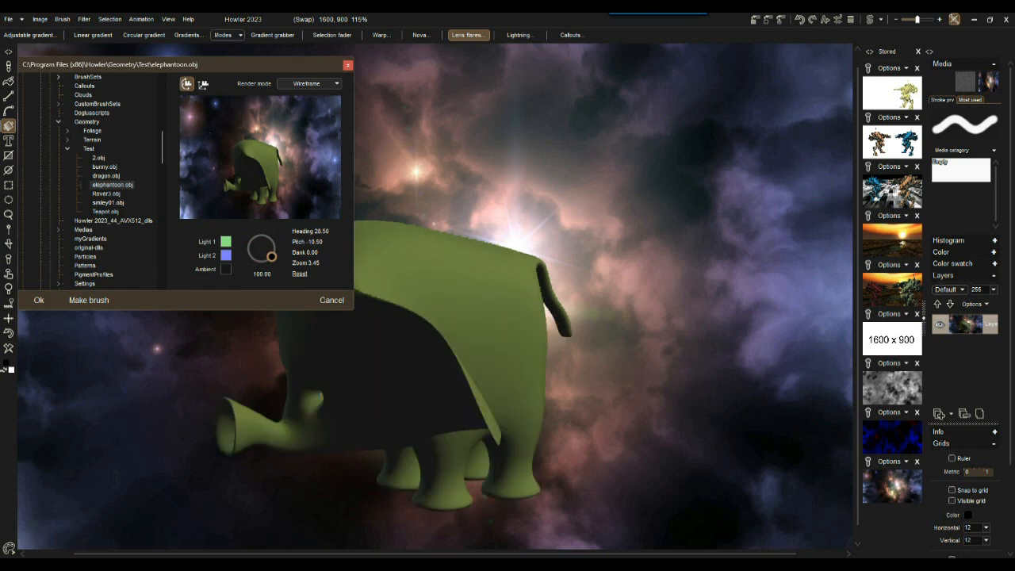
Step: Set the Light 2 color to a saturated blue
click(226, 255)
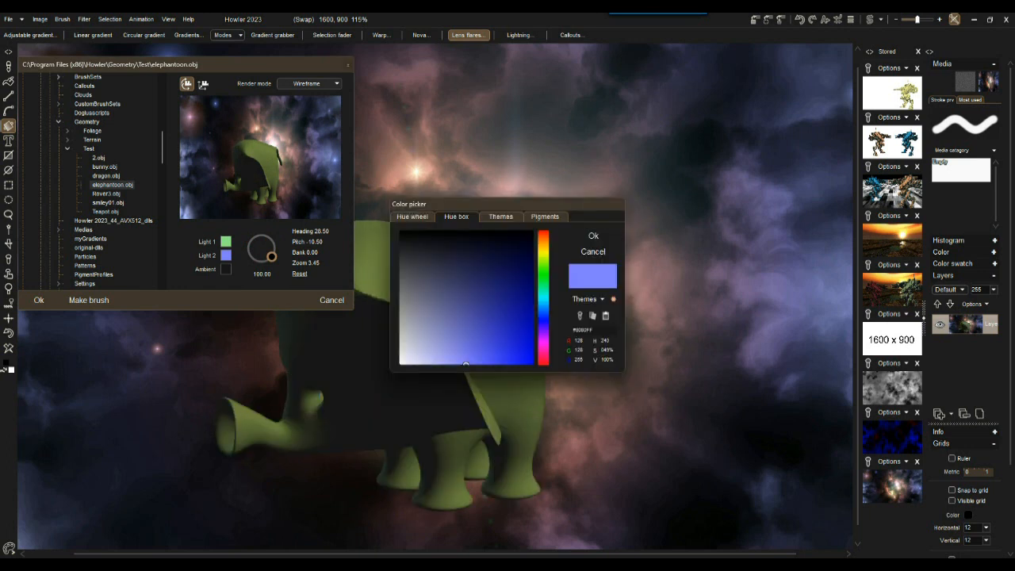
click(501, 351)
click(592, 236)
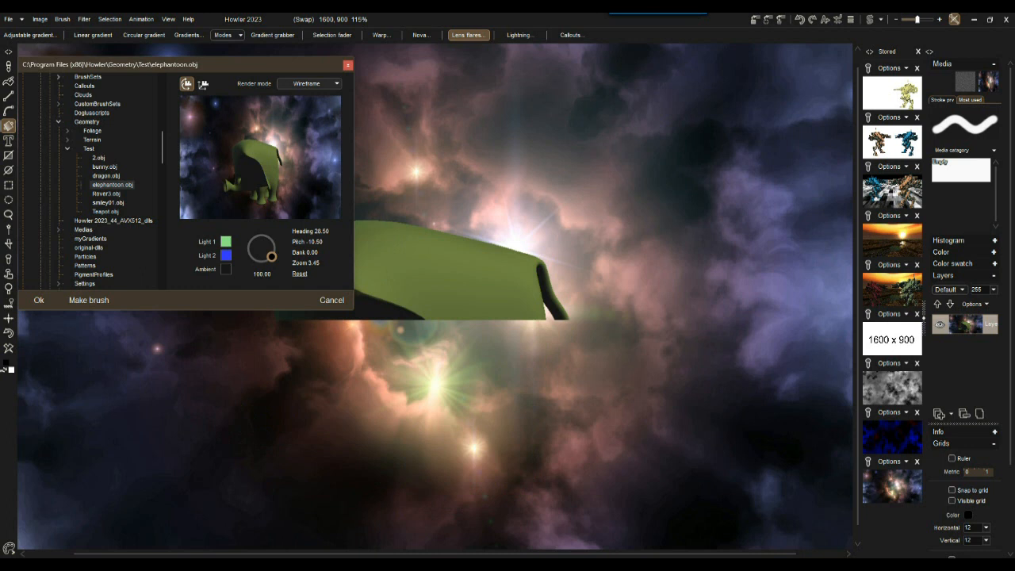
Step: Rotate the elephant to heading 58.50 and pitch -11.00, and turn the light direction to the left with its value at 110.50
drag(246, 155, 278, 156)
drag(271, 256, 248, 249)
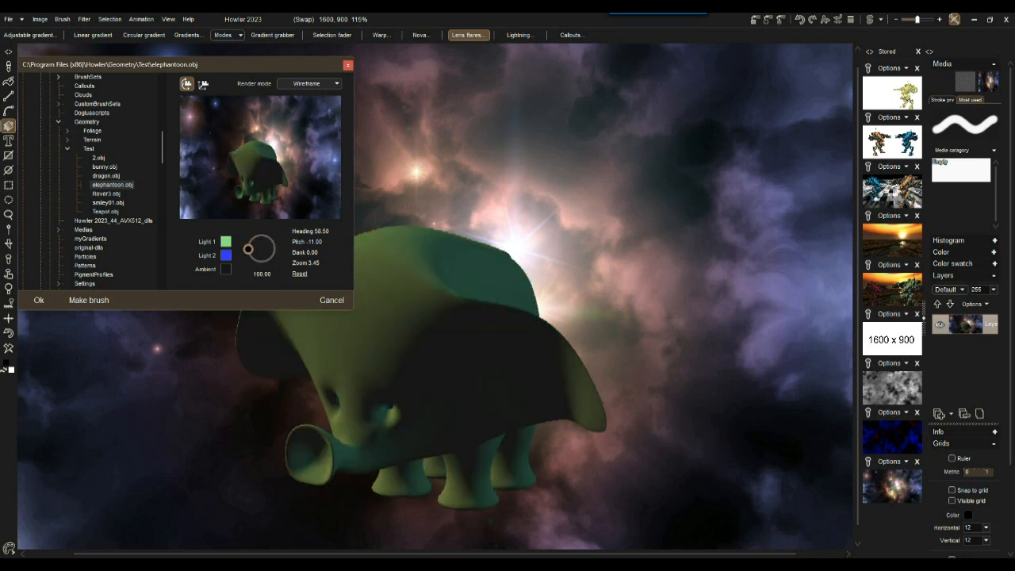
mouse_move(261, 274)
mouse_down()
mouse_move(330, 275)
mouse_move(265, 275)
mouse_up()
Step: Set the Ambient color to dark red
click(225, 269)
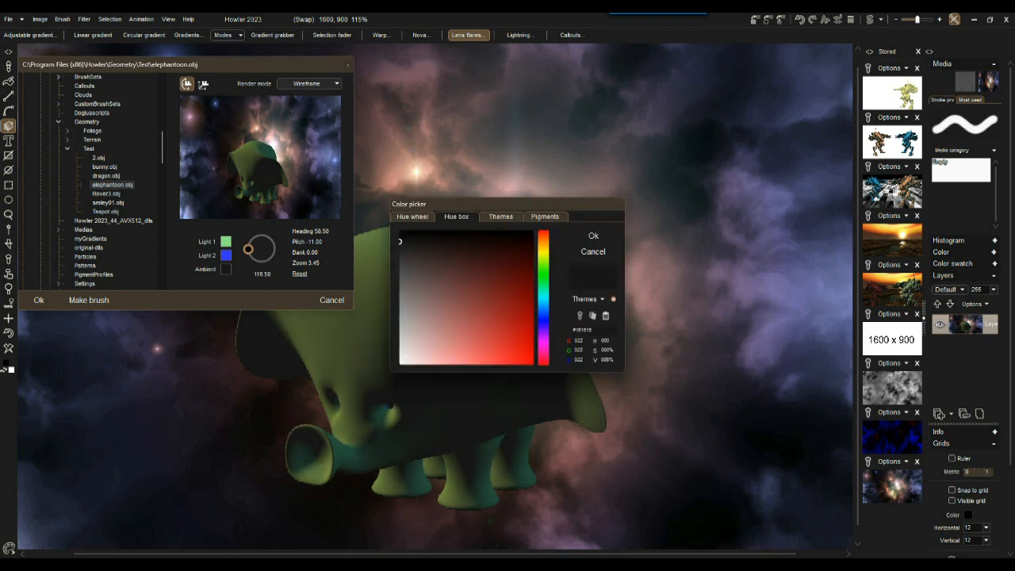
mouse_move(437, 235)
mouse_down()
mouse_move(437, 260)
mouse_move(484, 272)
mouse_up()
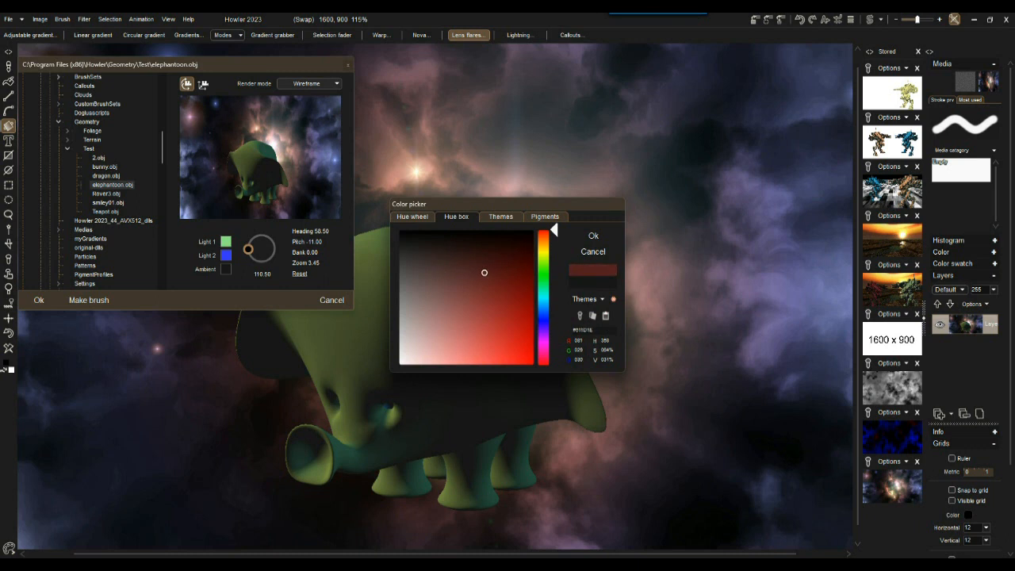
click(593, 235)
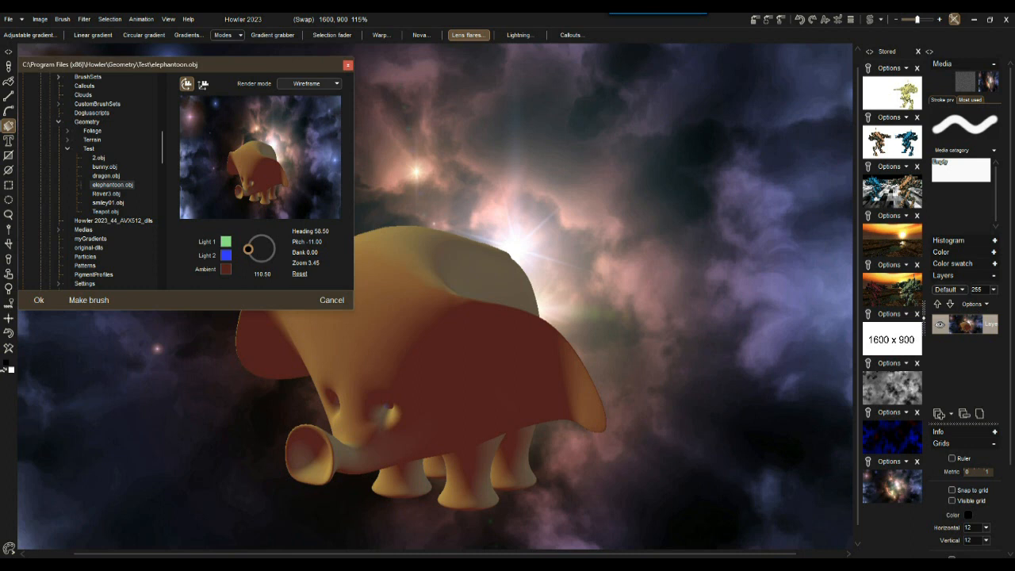
Step: Set the Light 1 color to white and the Light 2 color to pale blue
click(226, 242)
drag(413, 341, 400, 363)
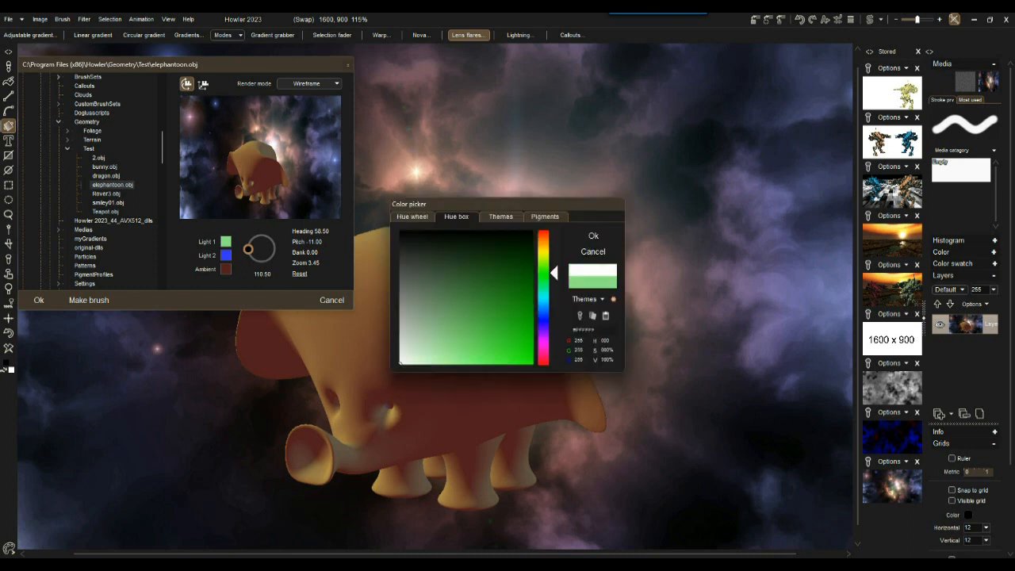
key(Return)
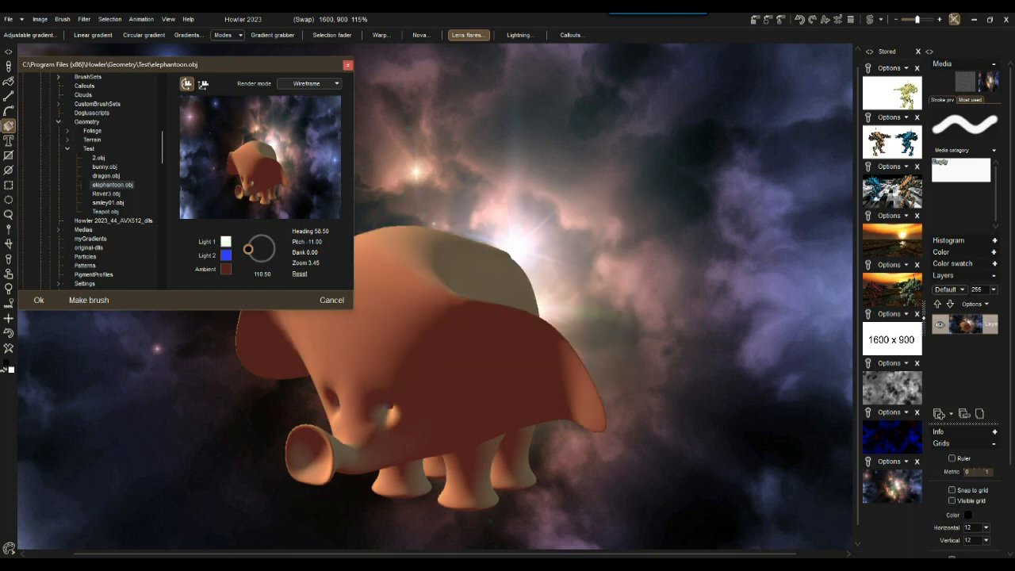
click(226, 256)
mouse_move(448, 333)
mouse_down()
mouse_move(478, 363)
mouse_move(463, 363)
mouse_up()
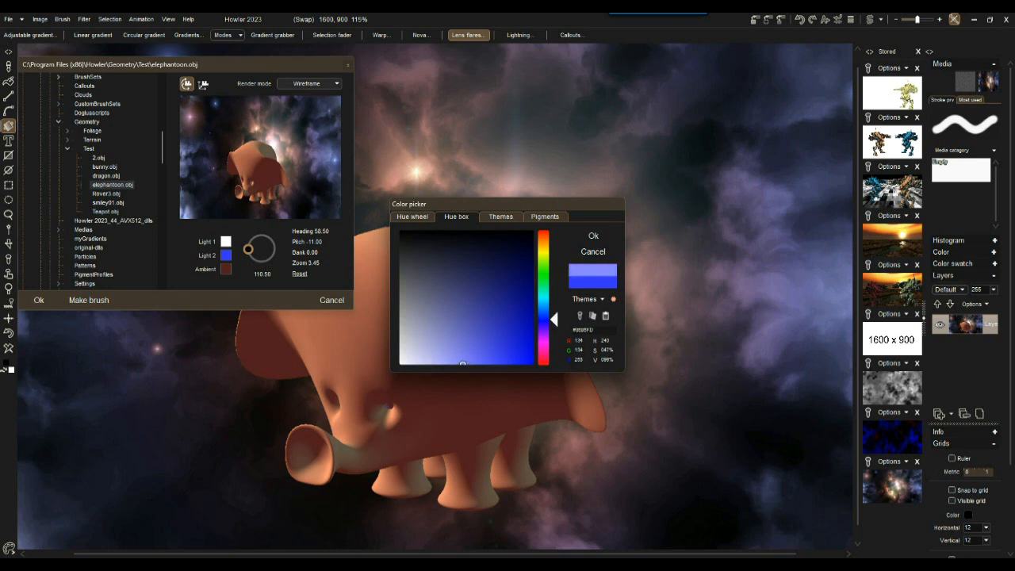
key(Return)
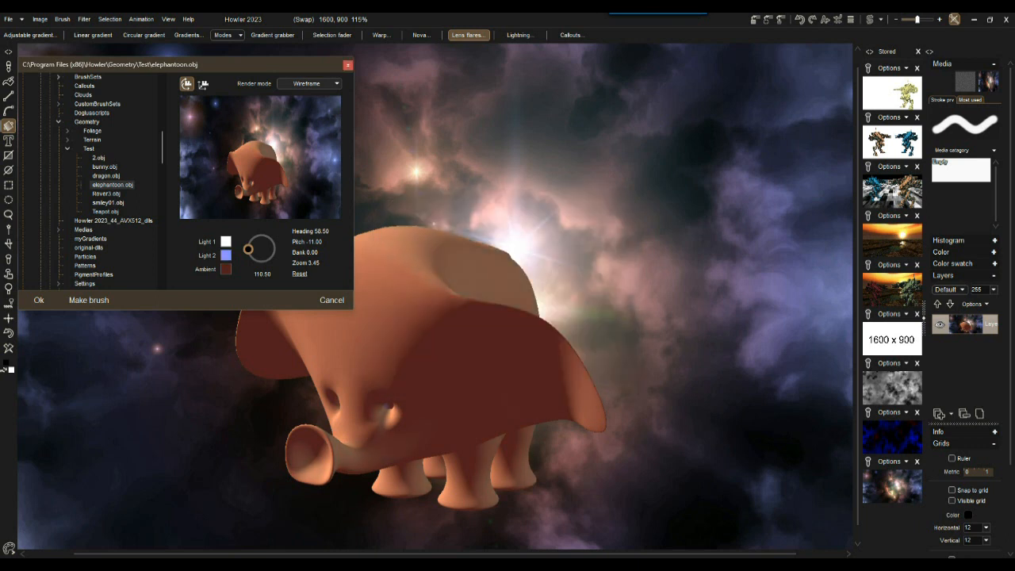
Step: Set the Ambient color to dark slate blue #293D4A
click(226, 270)
click(544, 305)
mouse_move(468, 347)
mouse_down()
mouse_move(444, 303)
mouse_move(450, 263)
mouse_move(473, 277)
mouse_move(471, 249)
mouse_move(461, 248)
mouse_move(459, 269)
mouse_up()
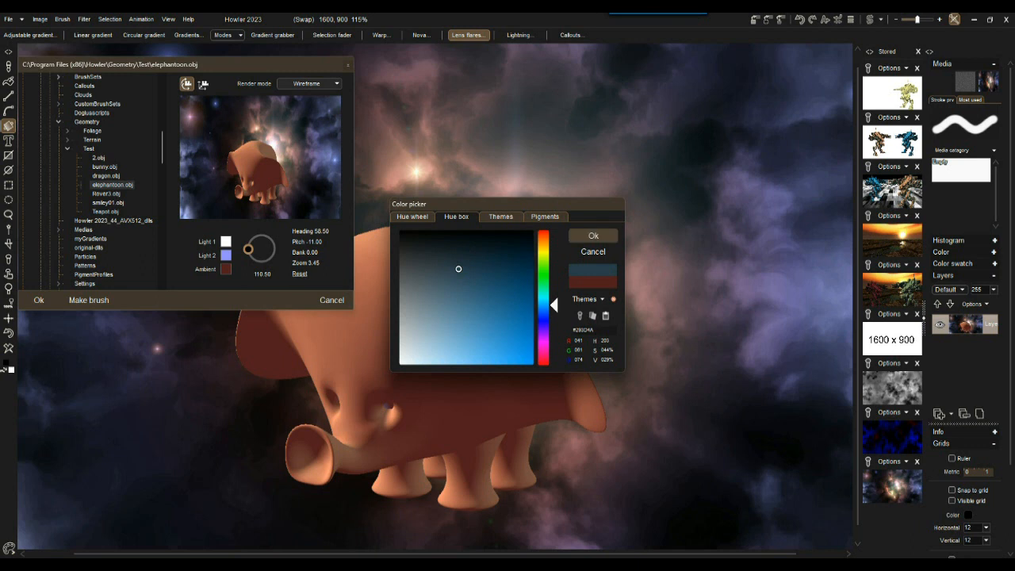
click(593, 235)
Step: Lower the light value to 88.00, move the filter dialog slightly, and rotate the elephant to heading 162.50 and pitch 20.00
drag(483, 333, 389, 338)
drag(249, 249, 248, 249)
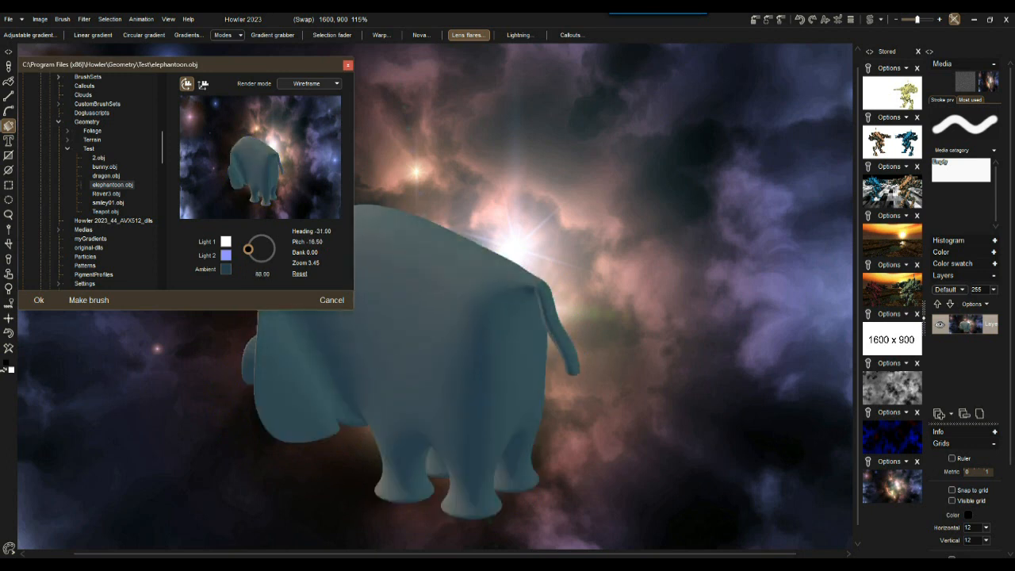
mouse_move(238, 65)
mouse_down()
mouse_move(273, 54)
mouse_move(231, 53)
mouse_up()
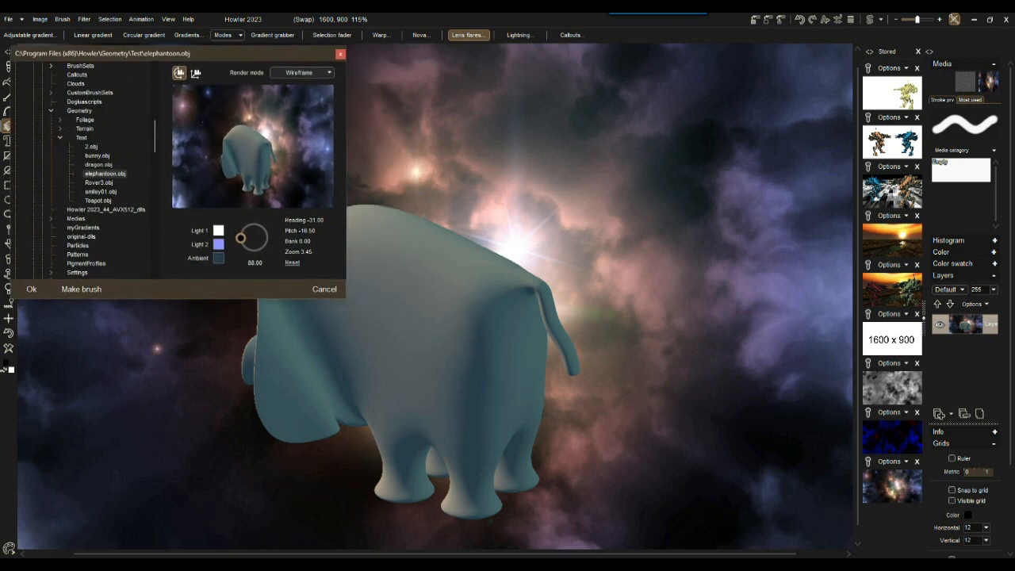
mouse_move(238, 146)
mouse_down()
mouse_move(307, 138)
mouse_move(295, 140)
mouse_move(297, 154)
mouse_move(316, 157)
mouse_up()
drag(246, 163, 276, 132)
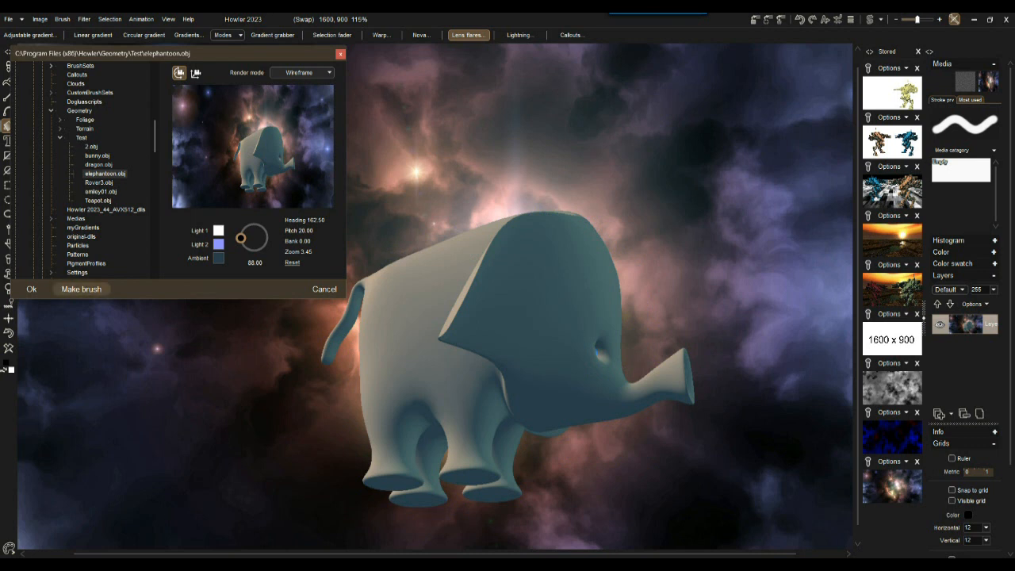
Step: Make a brush from the elephant and add a second frame rotated to heading 150.00 and pitch 16.50
click(81, 289)
drag(258, 152, 244, 148)
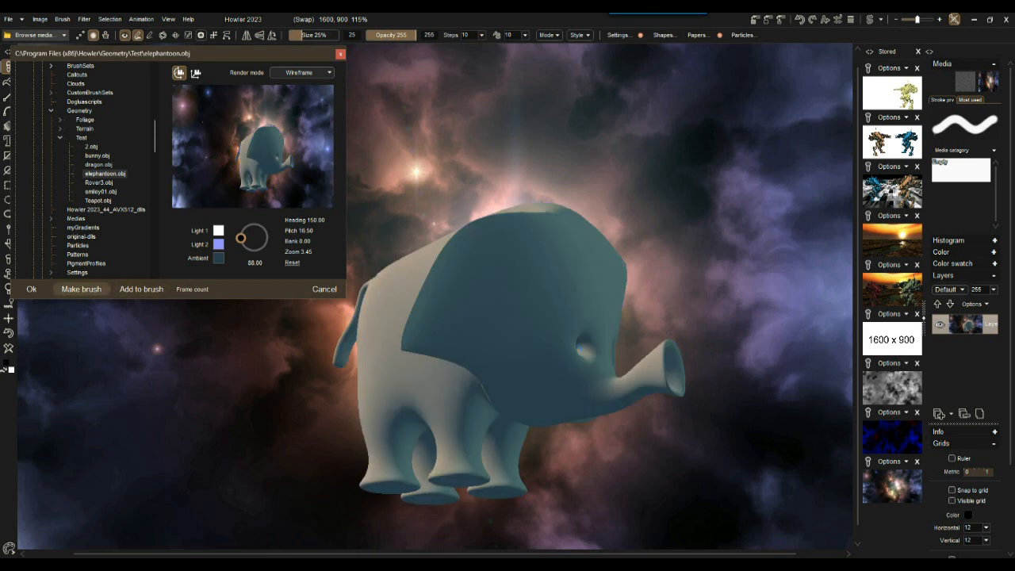
click(141, 289)
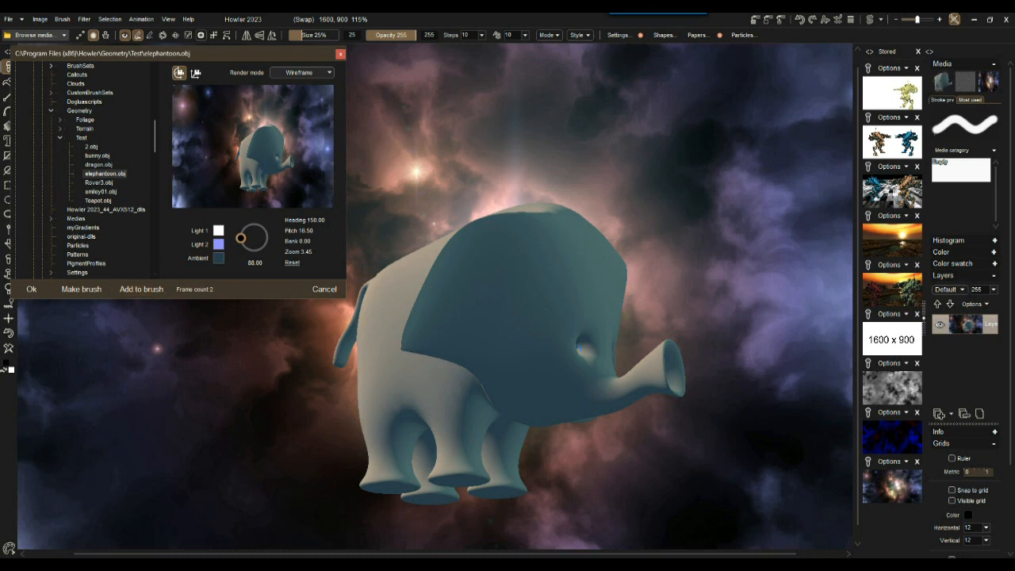
Step: Add brush frames of the elephant at heading 101.00 and pitch 1.00, one before and one after scaling it to zoom 5.10 and moving it up
mouse_move(260, 141)
mouse_down()
mouse_move(252, 166)
mouse_move(263, 164)
mouse_move(223, 126)
mouse_up()
click(141, 289)
scroll(252, 147, up, 3)
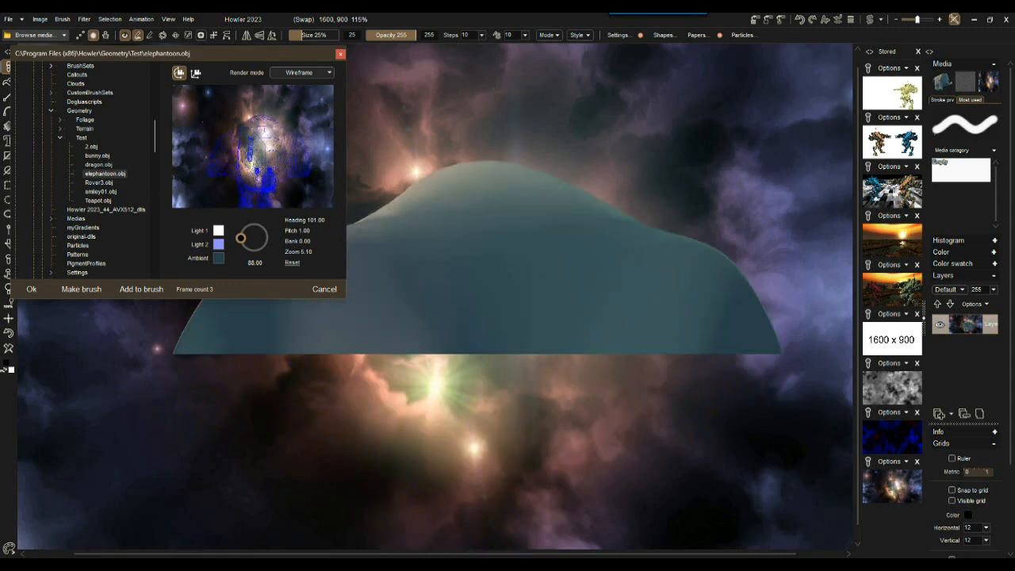
drag(252, 146, 252, 139)
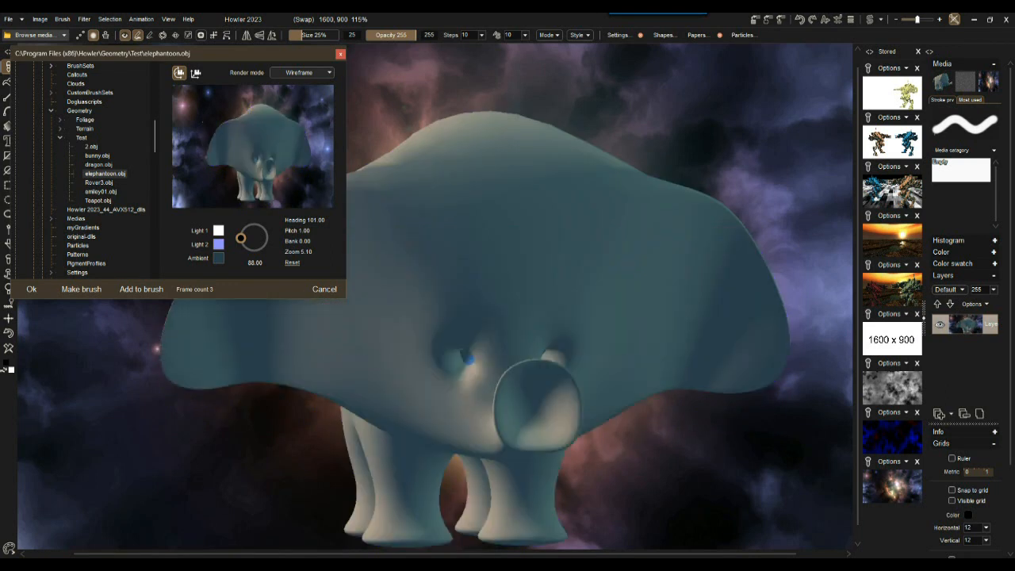
click(141, 288)
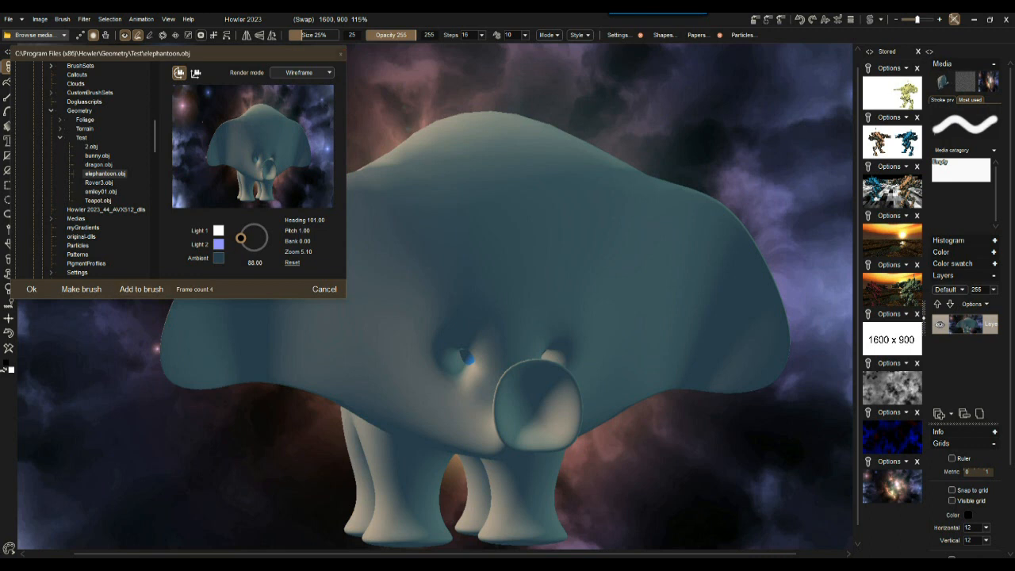
Step: Turn the light direction toward the upper right and set the Light 2 color to black
drag(240, 238, 266, 231)
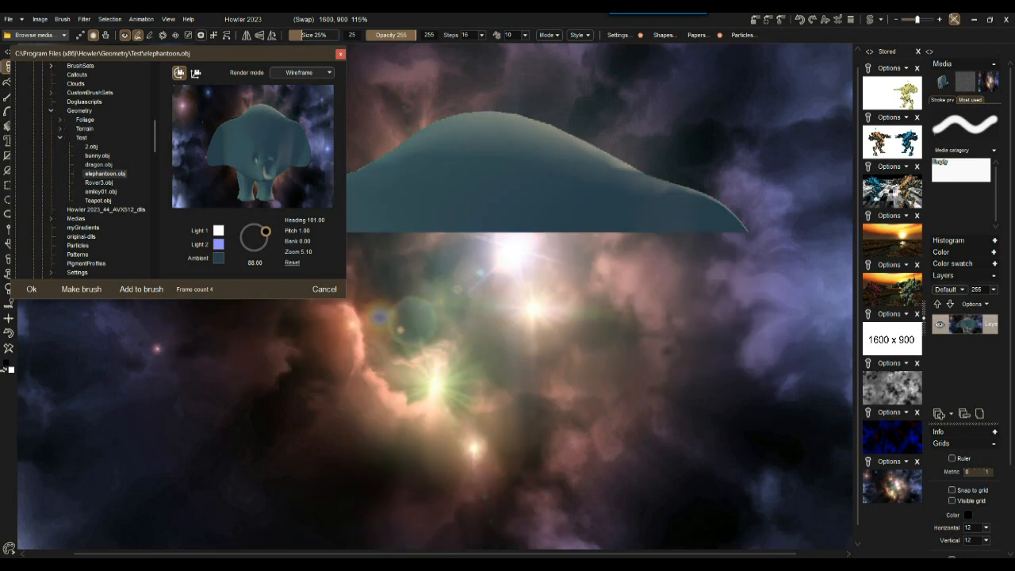
click(218, 244)
drag(456, 365, 475, 231)
click(593, 235)
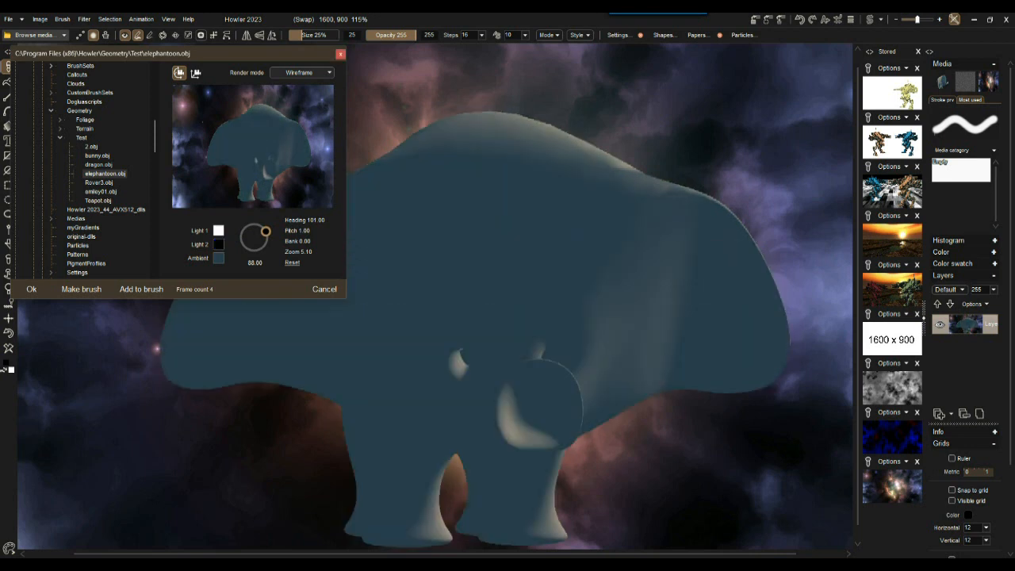
Step: Set the Ambient color to near-black
click(218, 258)
drag(458, 269, 409, 240)
click(593, 236)
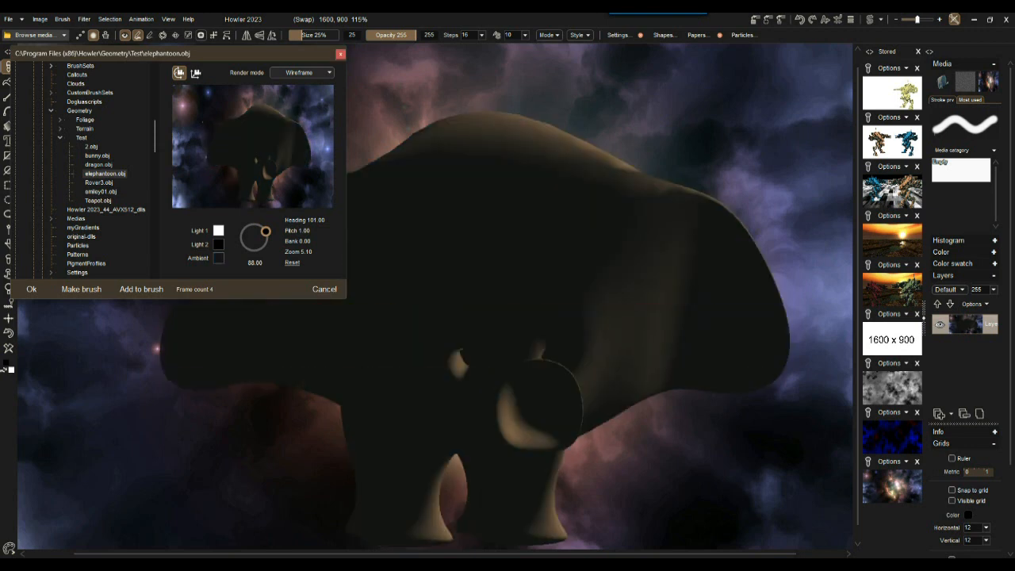
Step: Turn the light direction to the lower left, rotate the elephant to heading 65.00 and pitch 3.50, and add it to the brush
mouse_move(265, 231)
mouse_down()
mouse_move(245, 231)
mouse_move(246, 248)
mouse_up()
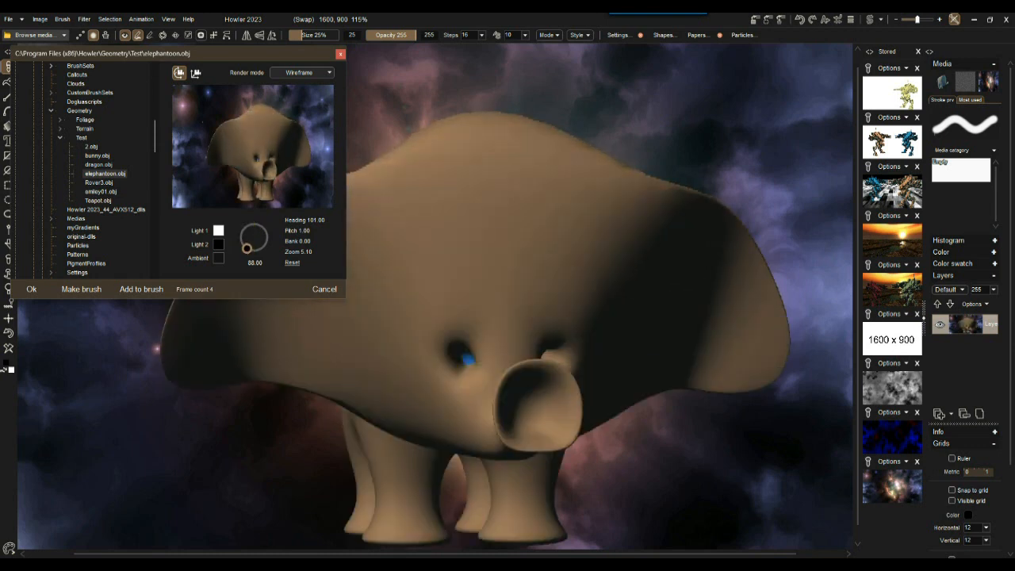
drag(270, 146, 233, 150)
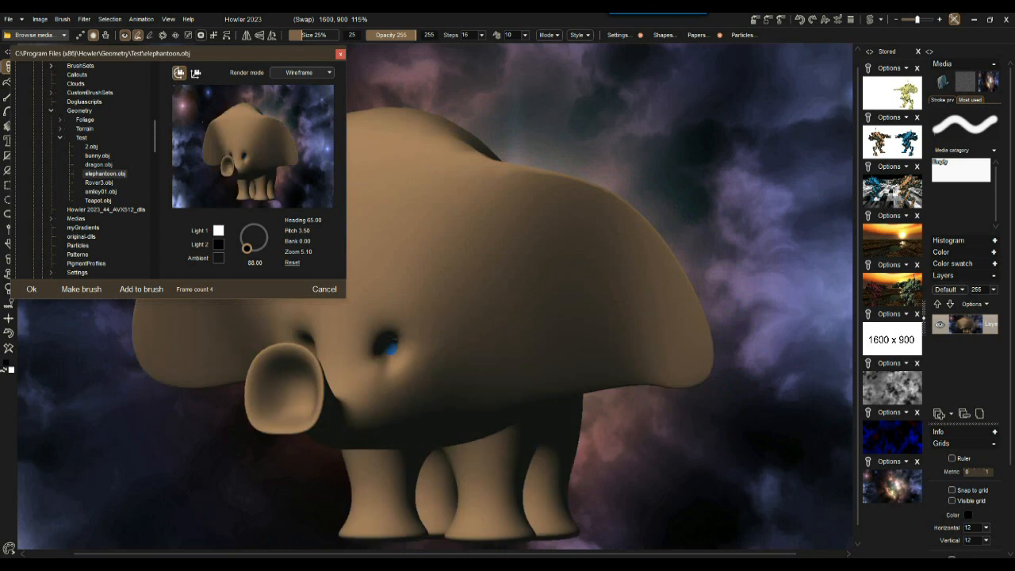
click(141, 289)
Step: Rotate the elephant to heading -52.50 and pitch -27.50 while adding several brush frames, and shift it upward
mouse_move(255, 150)
mouse_down()
mouse_move(228, 149)
mouse_move(247, 150)
mouse_move(214, 162)
mouse_move(247, 129)
mouse_move(241, 116)
mouse_up()
click(141, 289)
click(142, 289)
click(141, 289)
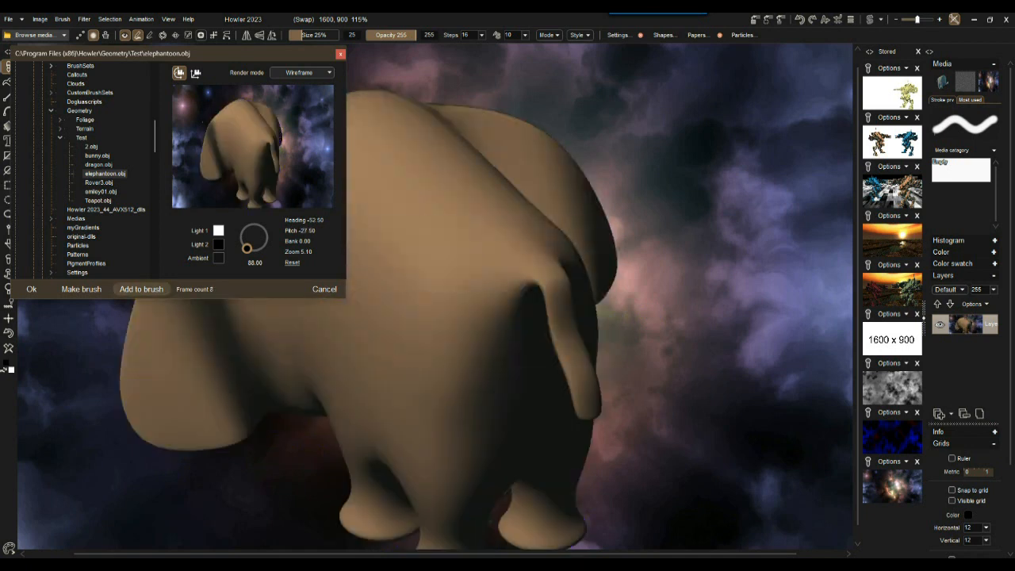
drag(251, 155, 253, 146)
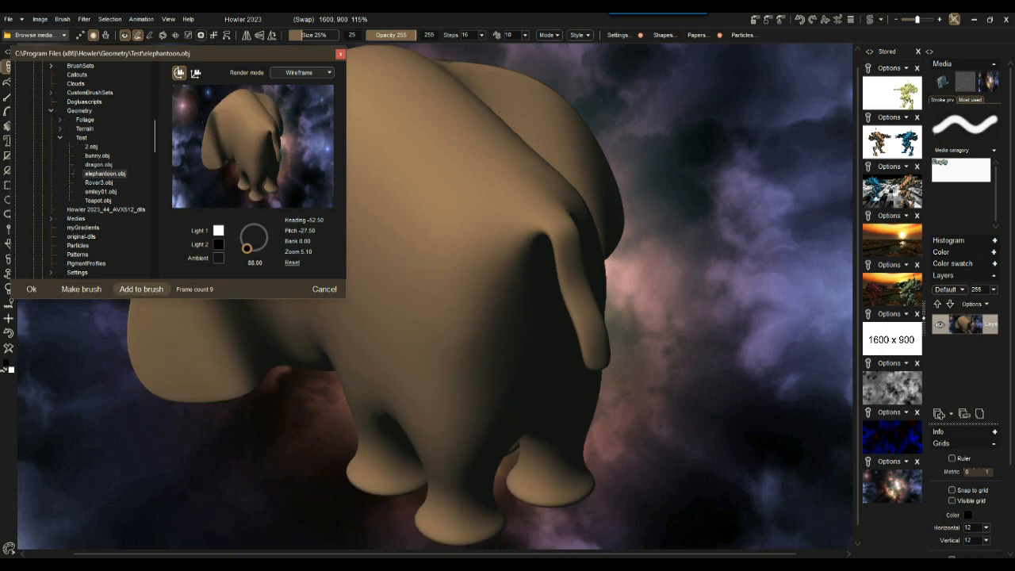
Step: Rotate the elephant to a front three-quarter view at pitch -10.50, add further views to the brush, and accept the geometry render
click(141, 289)
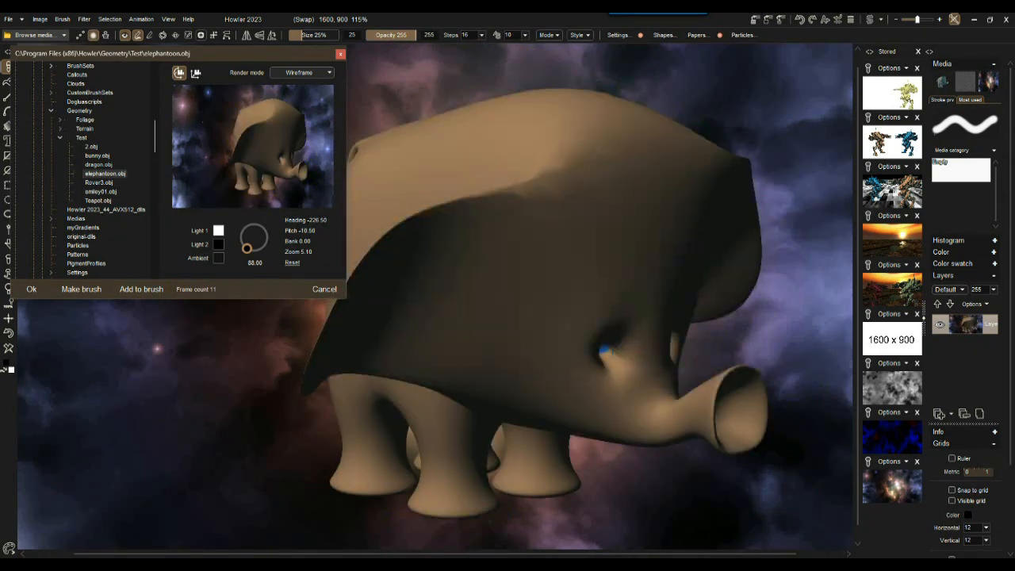
click(141, 288)
click(141, 289)
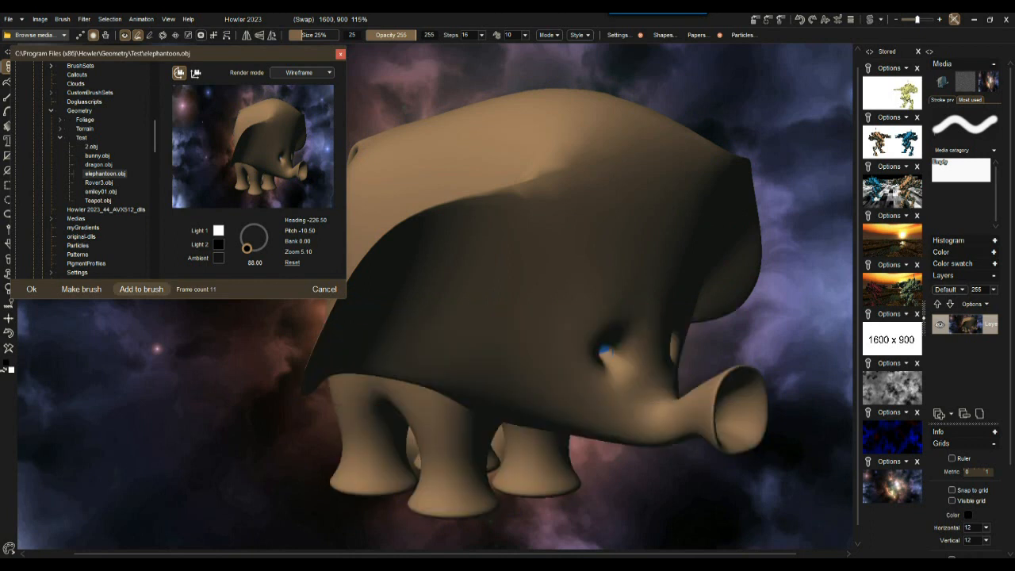
click(32, 289)
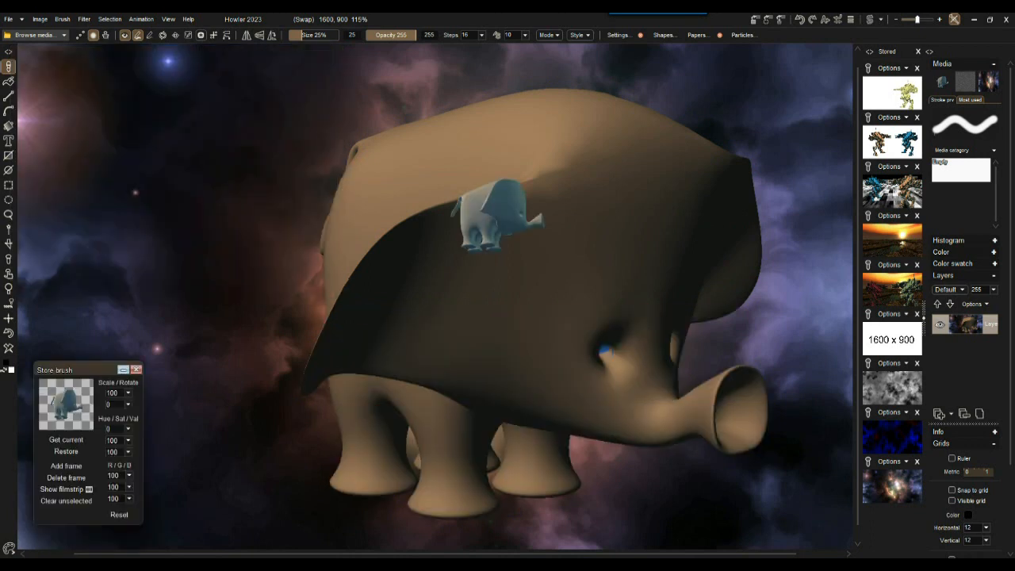
Step: Show the filmstrip of the stored elephant brush and undo the rendered elephant on the nebula image
mouse_move(83, 371)
mouse_down()
mouse_move(271, 218)
mouse_move(187, 146)
mouse_move(108, 111)
mouse_up()
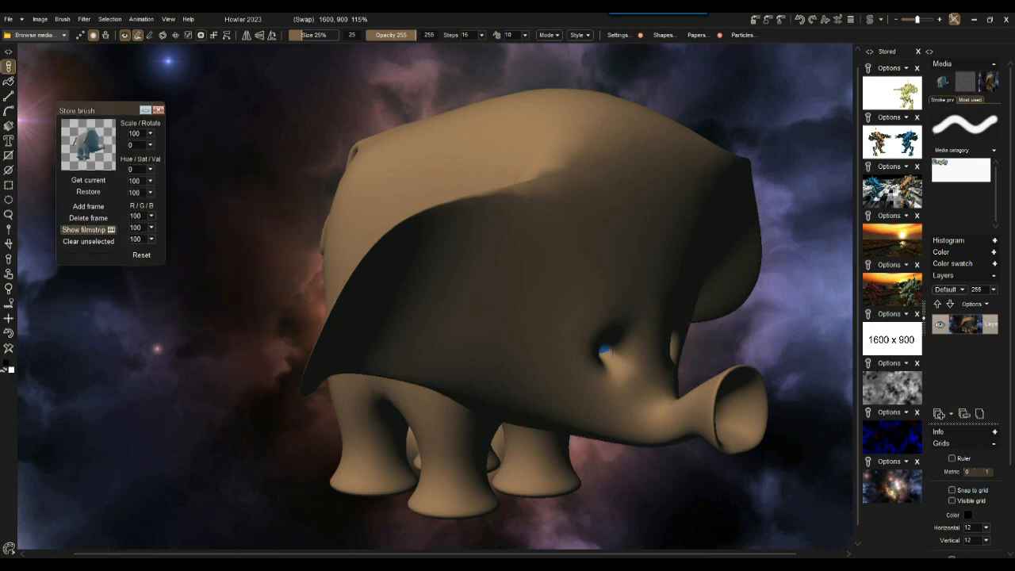
click(84, 229)
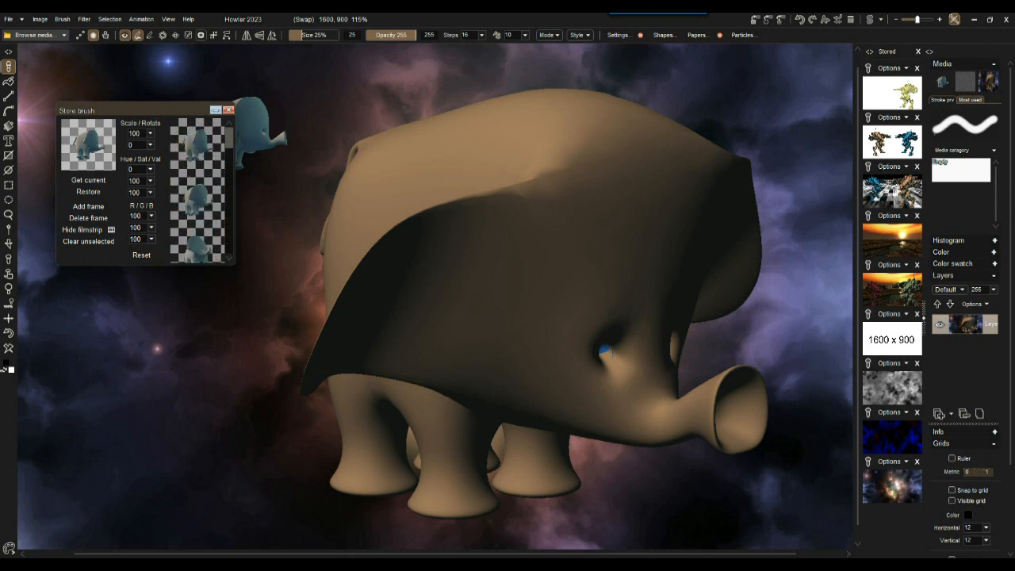
mouse_move(158, 111)
mouse_down()
mouse_move(119, 212)
mouse_move(153, 206)
mouse_up()
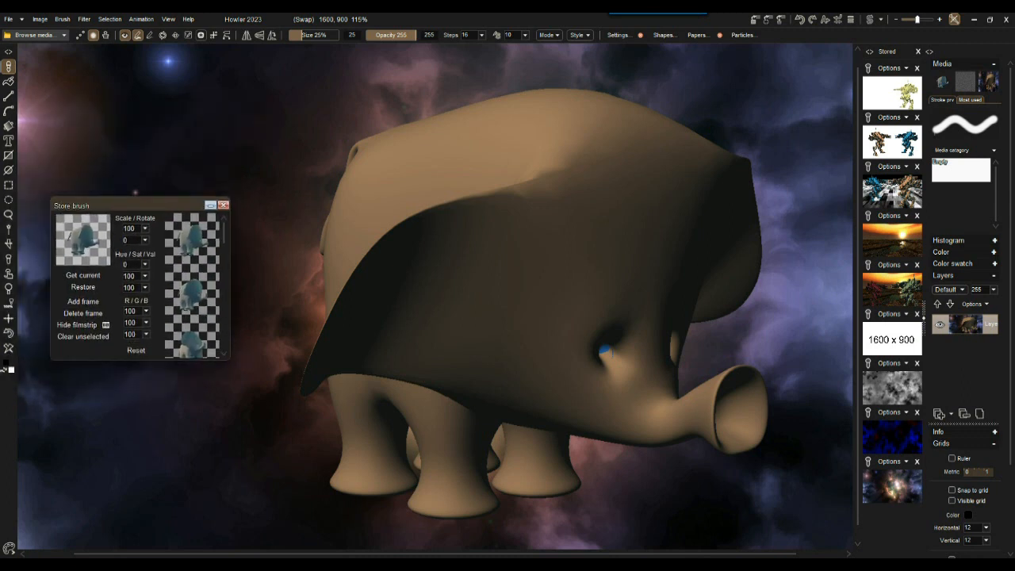
click(9, 333)
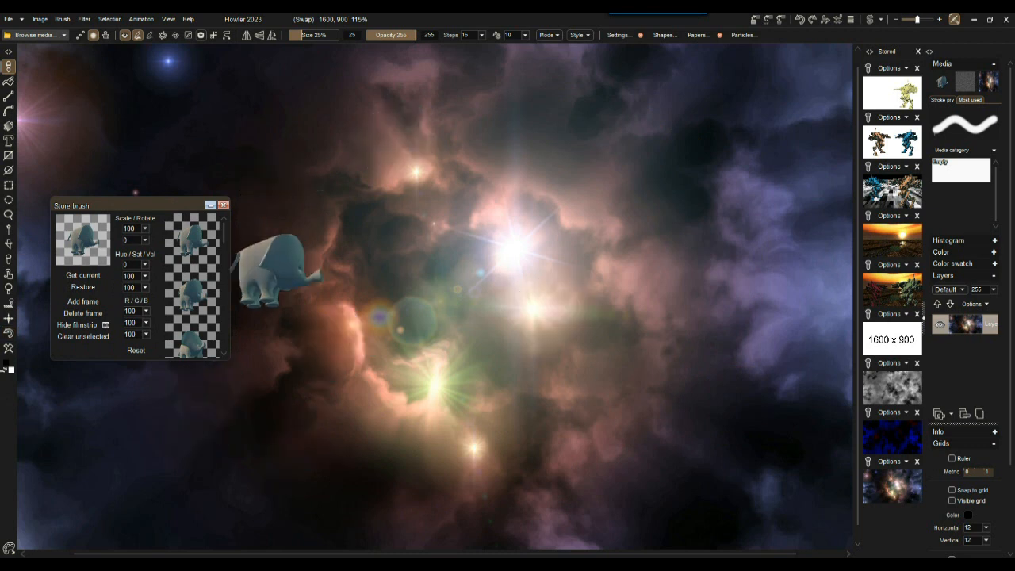
Step: Try a long stroke of elephants across the nebula at brush size 65%, and undo it
click(321, 34)
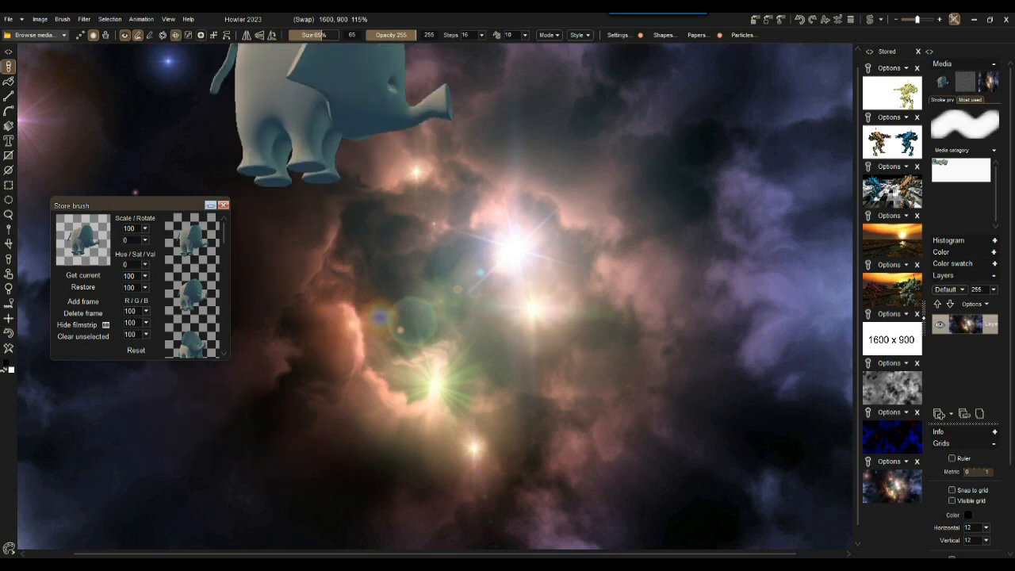
mouse_move(554, 119)
mouse_down()
mouse_move(619, 182)
mouse_move(516, 301)
mouse_move(412, 381)
mouse_move(539, 460)
mouse_move(134, 468)
mouse_up()
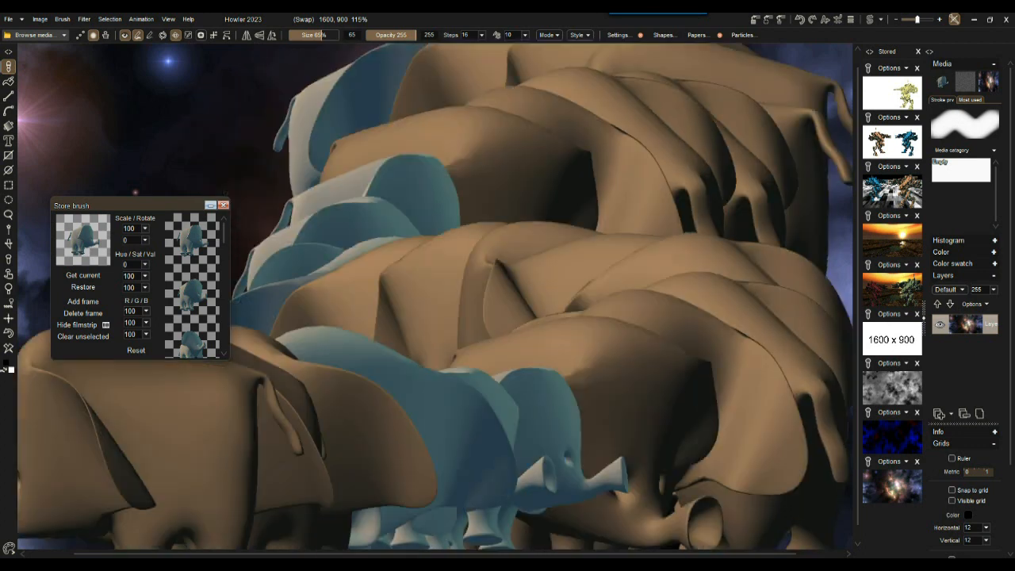
click(9, 333)
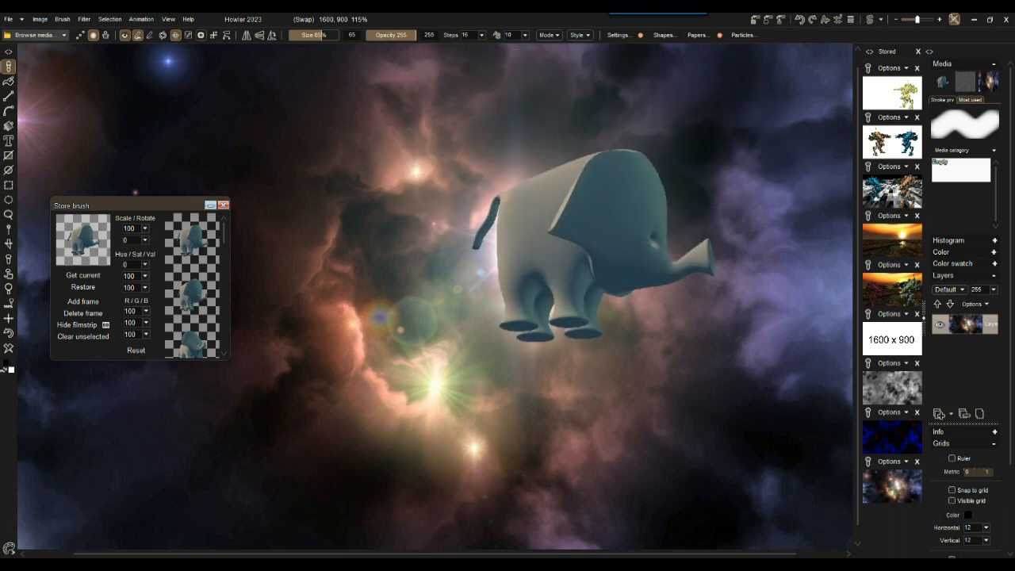
Step: Set the brush size to 40% and Rand size to 15 in the brush settings, and paint a C-shaped stroke of elephants
drag(321, 34, 308, 35)
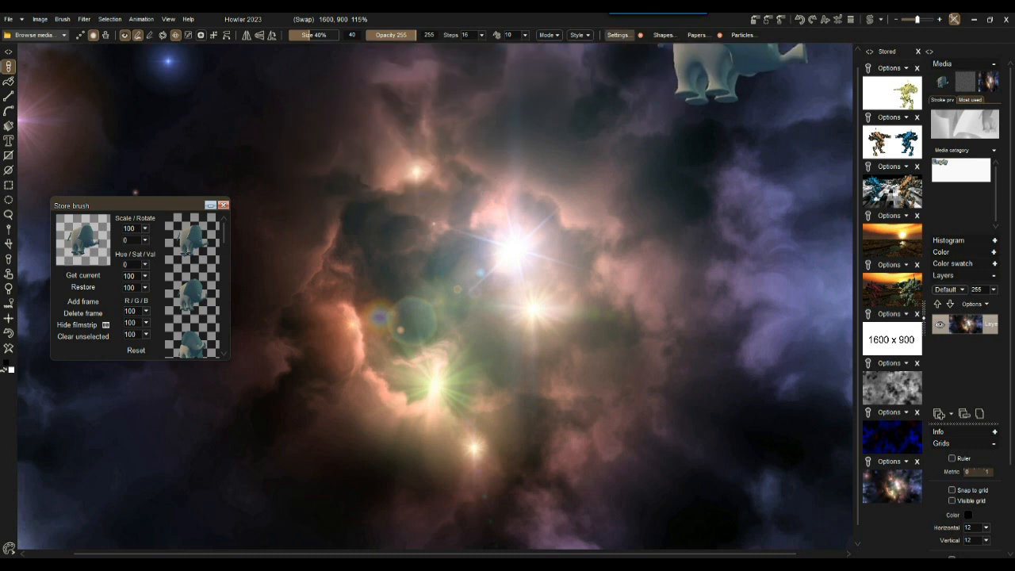
click(617, 35)
mouse_move(618, 34)
mouse_down()
mouse_move(640, 81)
mouse_move(768, 92)
mouse_move(714, 102)
mouse_up()
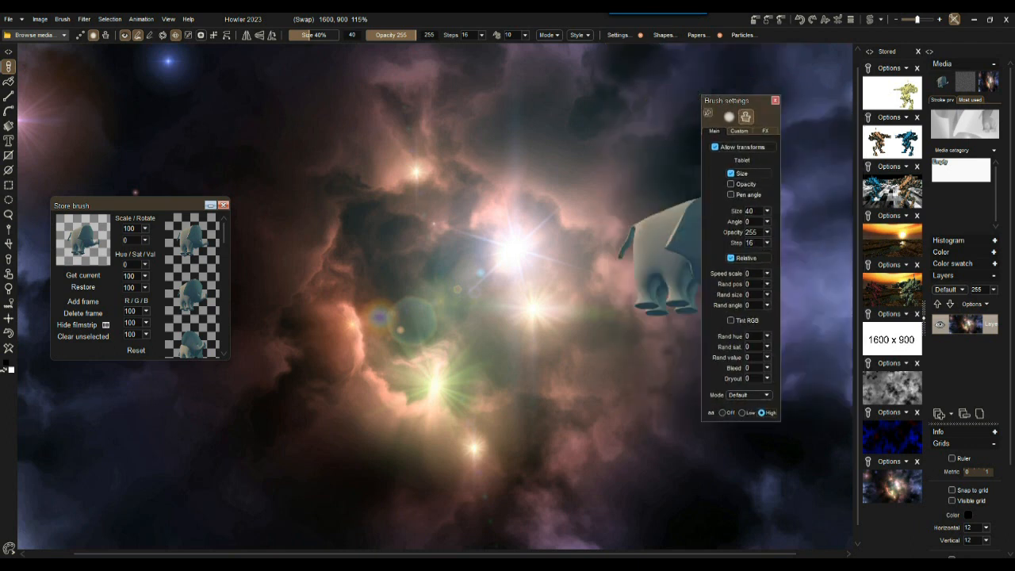
click(767, 294)
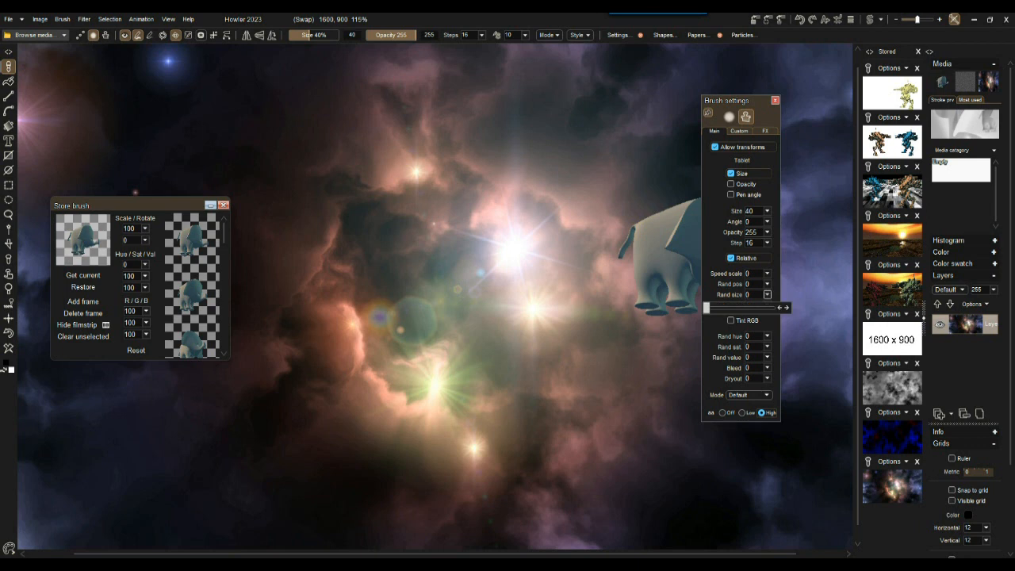
mouse_move(563, 151)
mouse_down()
mouse_move(269, 182)
mouse_move(254, 428)
mouse_move(741, 496)
mouse_move(765, 459)
mouse_move(816, 237)
mouse_up()
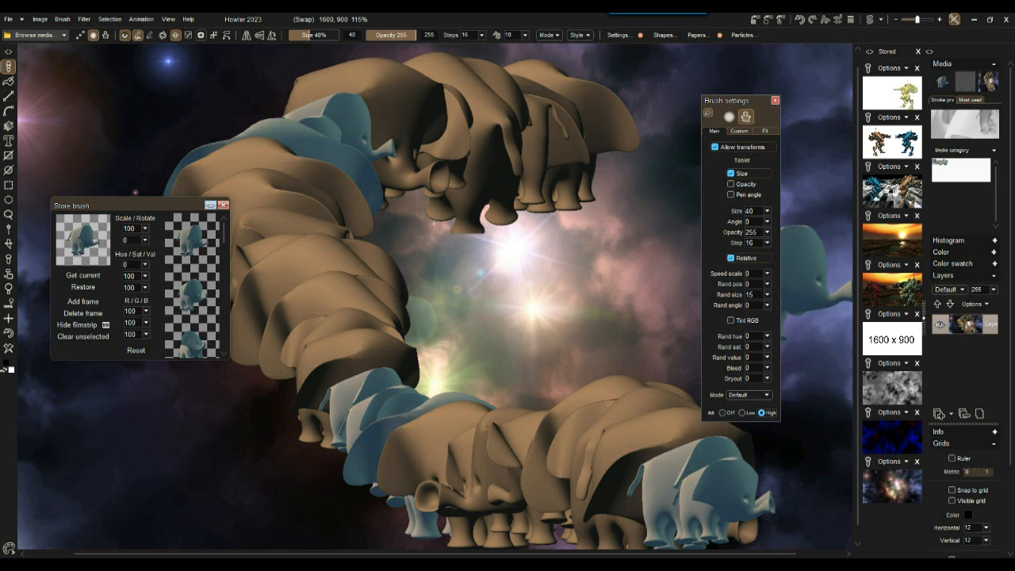
Step: Set Rand size to 24 and Rand pos to 47, and paint another winding stroke of scattered elephants
click(767, 294)
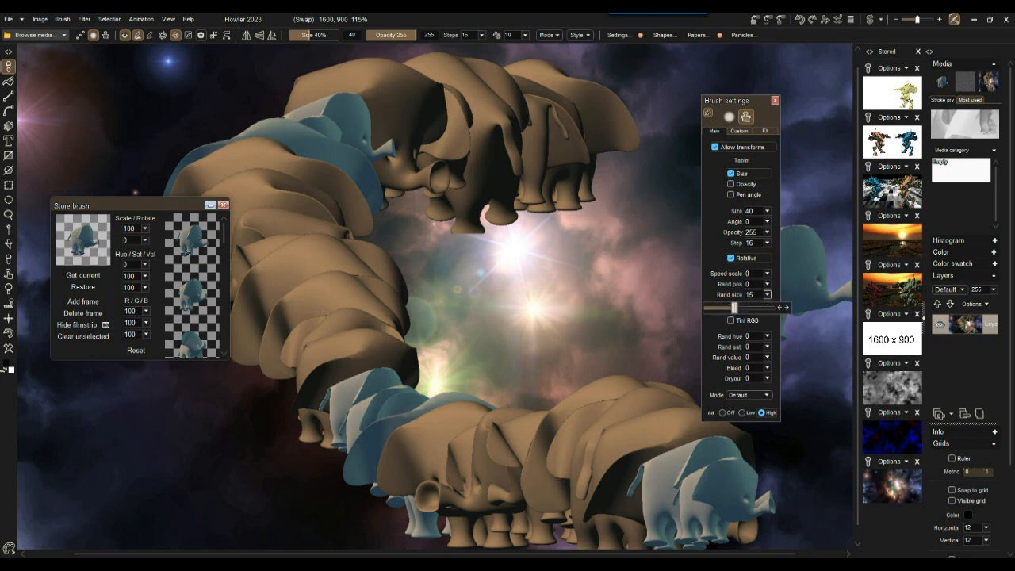
click(766, 283)
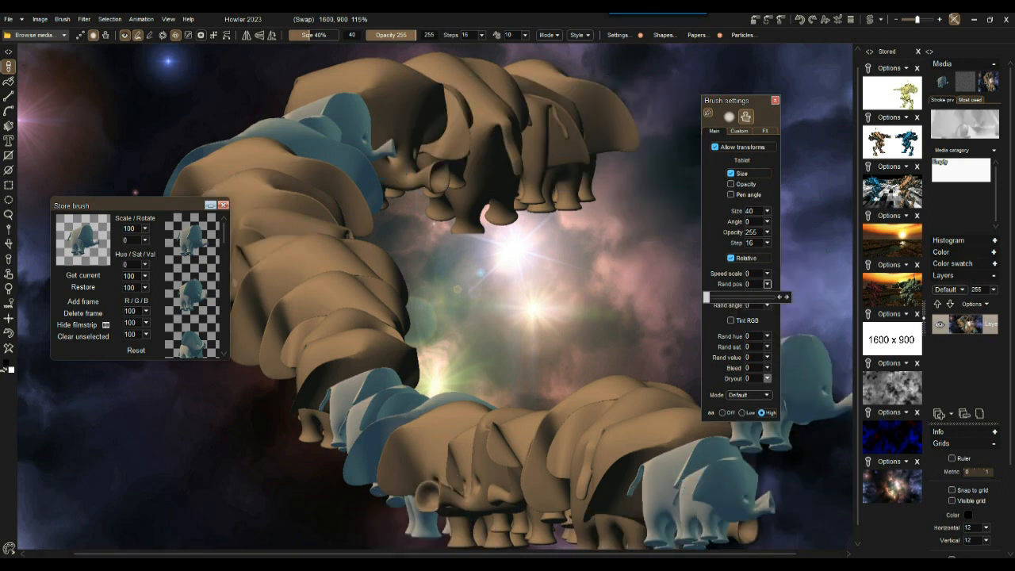
drag(705, 296, 736, 296)
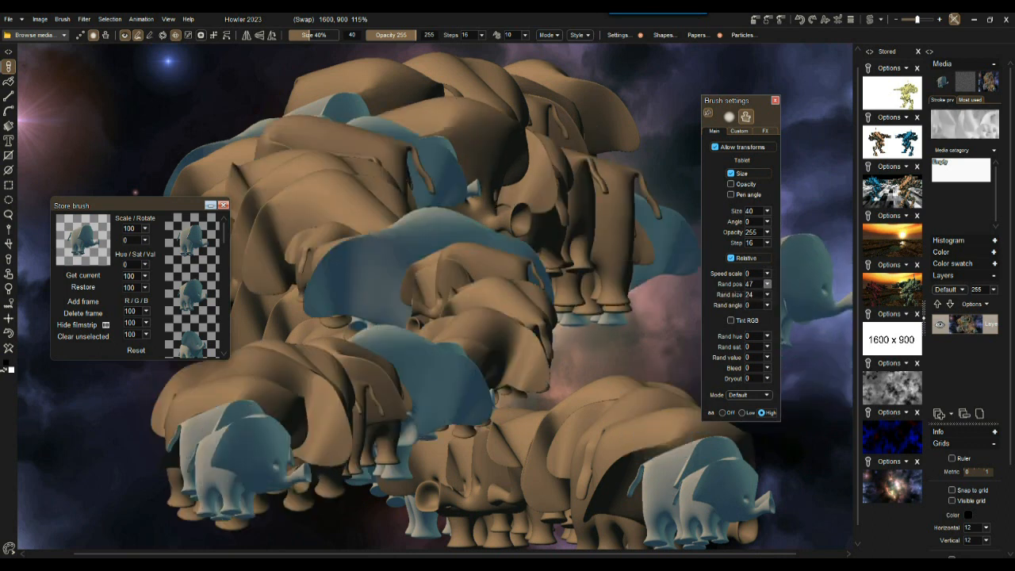
Step: Set Rand angle to 74 and paint a stroke of randomly tilted elephants over the existing ones
click(767, 305)
drag(735, 318, 733, 318)
mouse_move(575, 289)
mouse_down()
mouse_move(515, 294)
mouse_move(468, 317)
mouse_move(559, 429)
mouse_move(309, 448)
mouse_move(333, 285)
mouse_move(254, 366)
mouse_move(47, 341)
mouse_up()
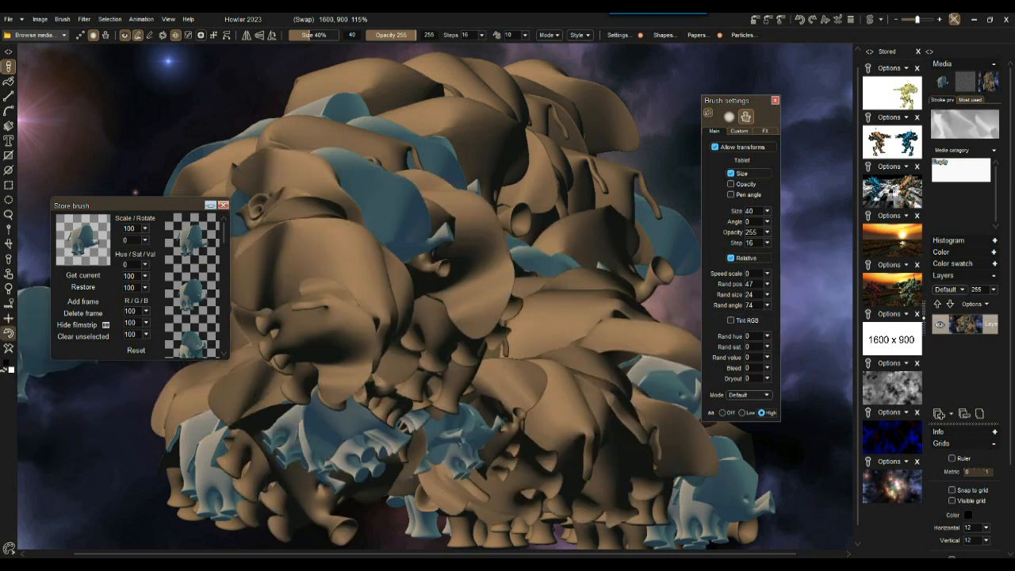
Step: Undo all the elephant strokes to return to the plain nebula image
click(8, 333)
click(8, 333)
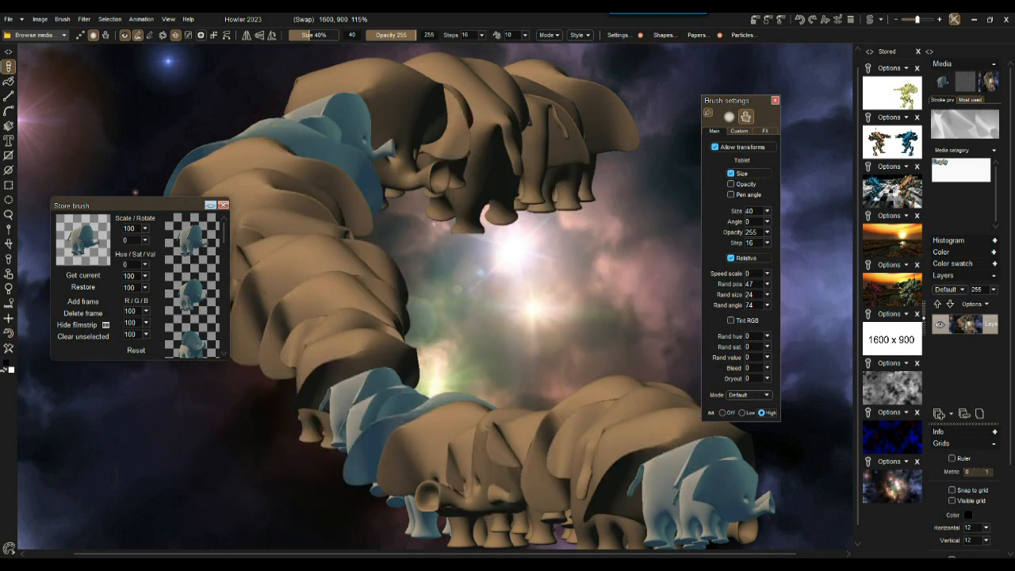
click(8, 333)
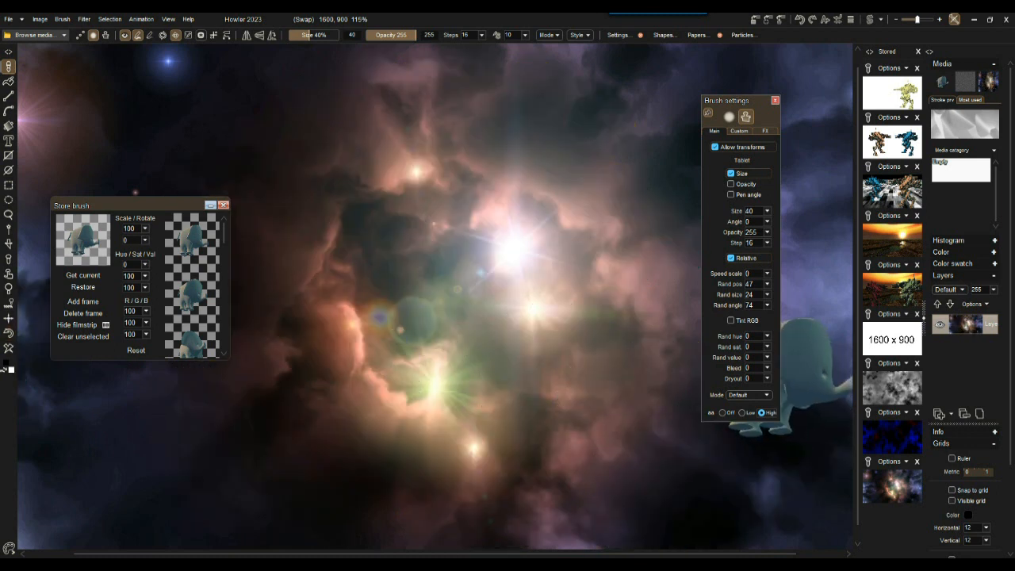
Step: Randomize the brush colors with Rand hue 100, Rand sat 48 and Rand value 34
click(767, 335)
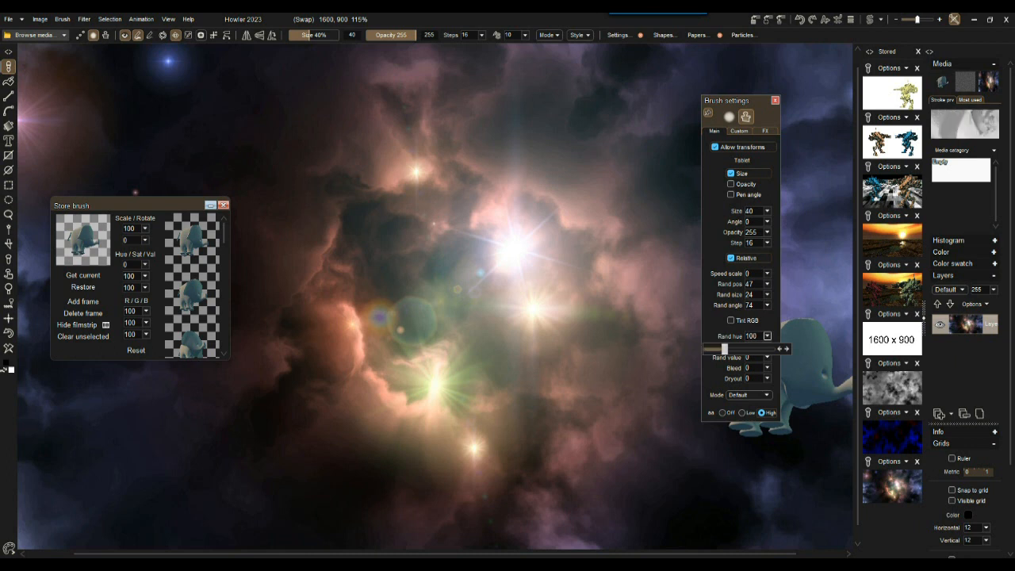
click(766, 347)
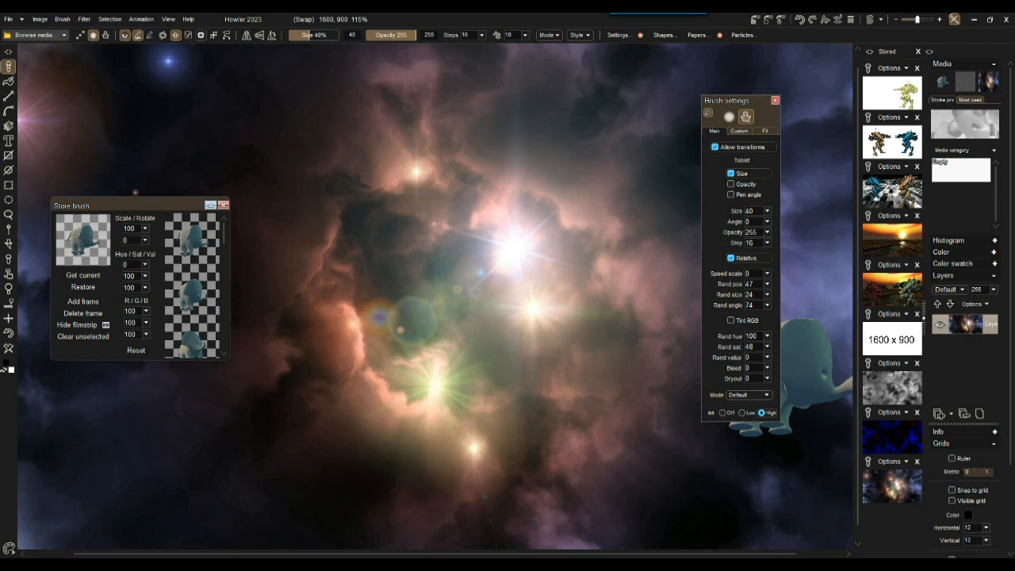
click(767, 357)
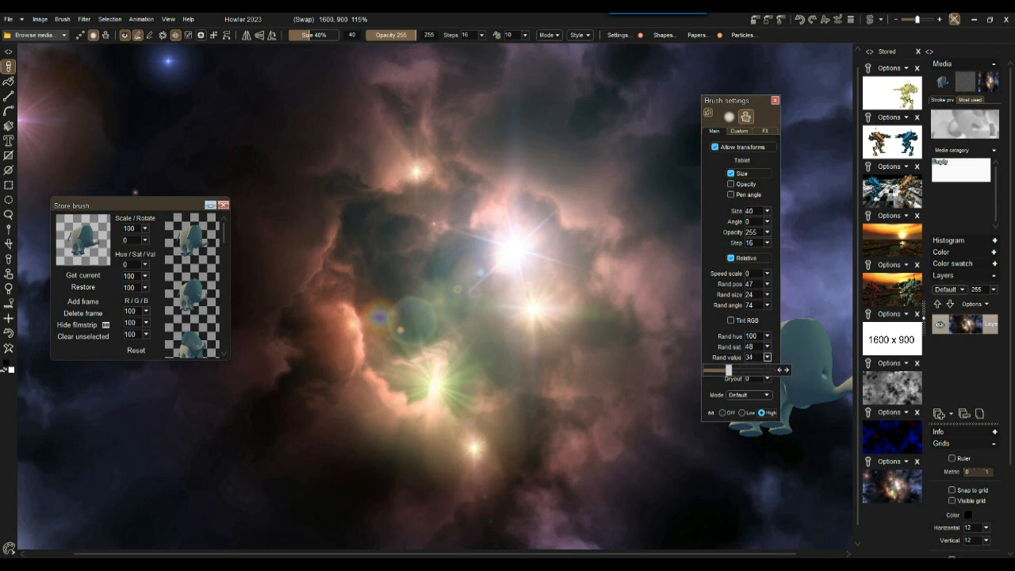
Step: Paint several strokes of randomly colored elephants across the canvas, and restore the stored nebula image
drag(495, 281, 440, 245)
mouse_move(631, 326)
mouse_down()
mouse_move(472, 401)
mouse_move(278, 258)
mouse_up()
mouse_move(296, 191)
mouse_down()
mouse_move(492, 182)
mouse_move(404, 290)
mouse_move(368, 429)
mouse_move(634, 426)
mouse_move(619, 166)
mouse_move(356, 127)
mouse_move(230, 301)
mouse_move(274, 428)
mouse_move(357, 404)
mouse_up()
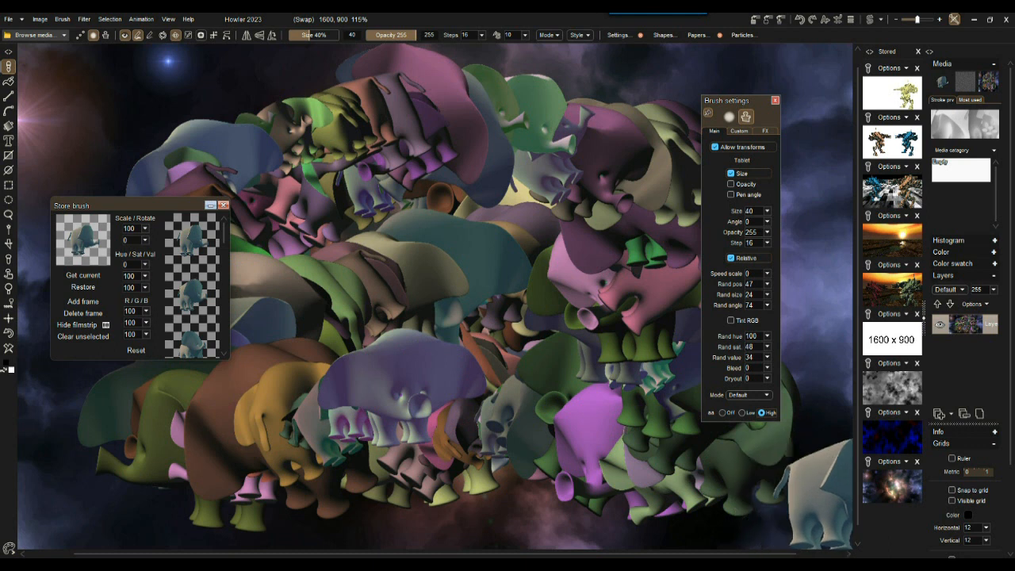
click(892, 486)
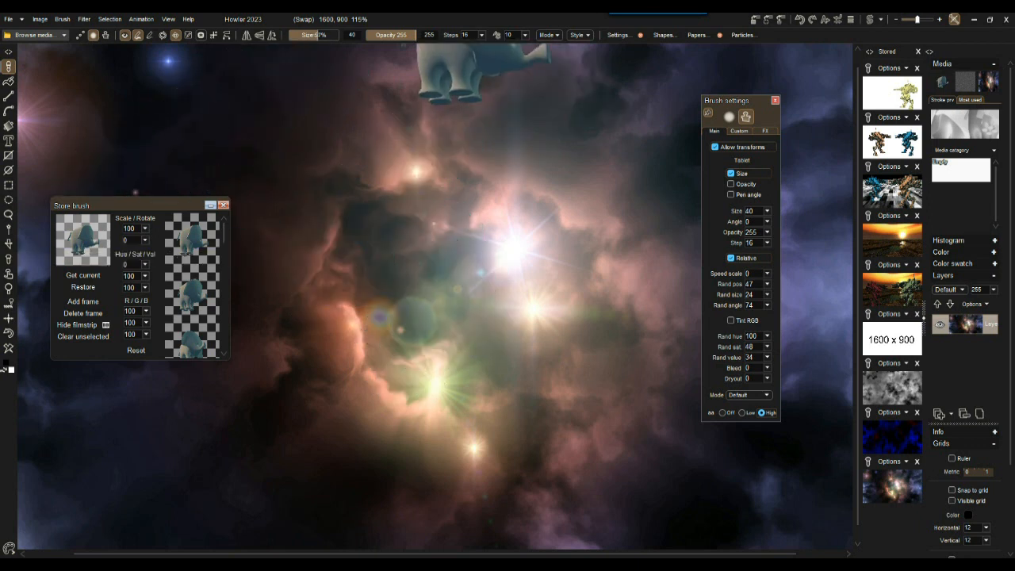
Step: Set the brush size to 100%, move the Store brush panel out of the way, and stamp large single elephants across the nebula
drag(318, 35, 341, 35)
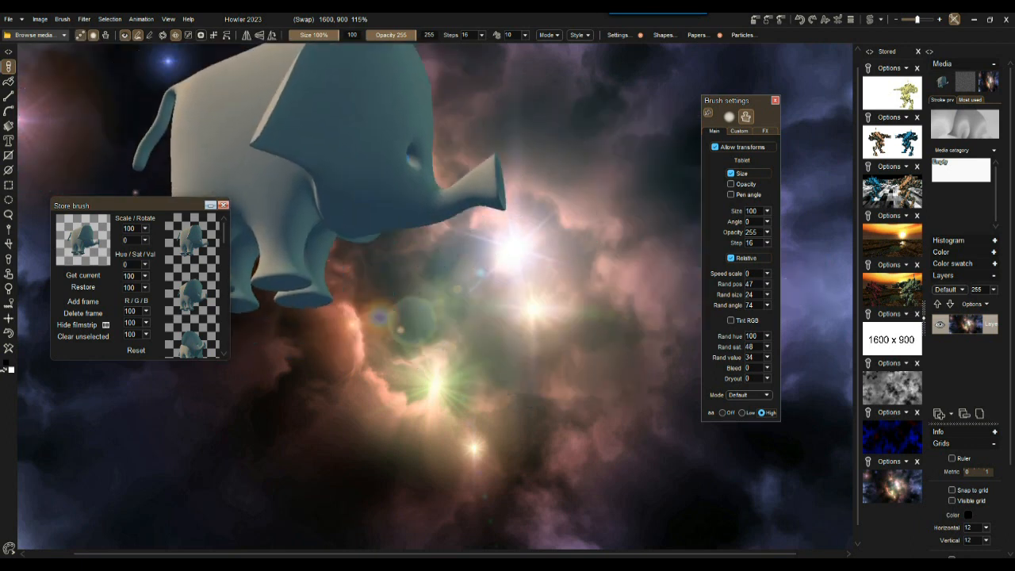
drag(87, 205, 61, 385)
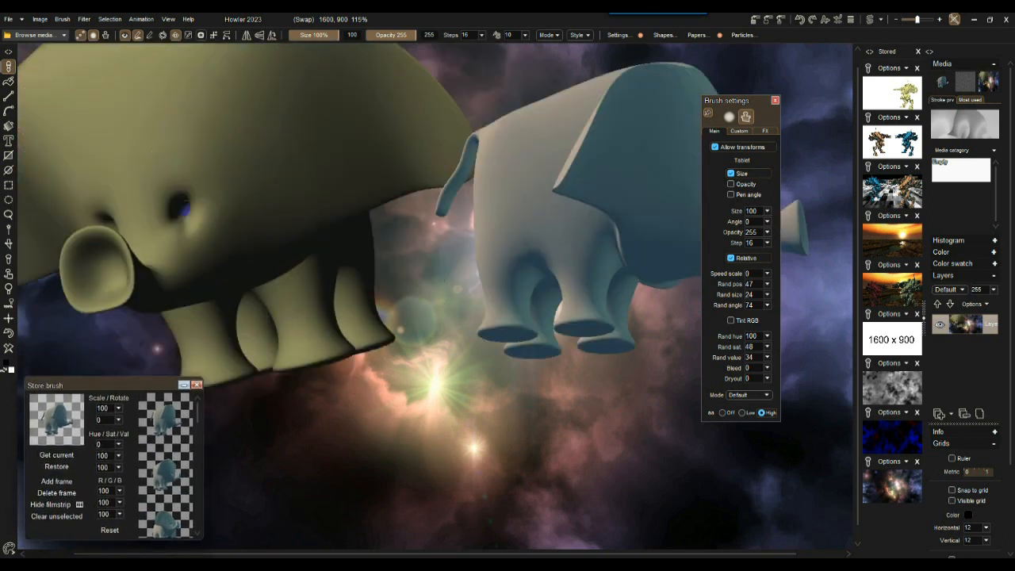
click(620, 242)
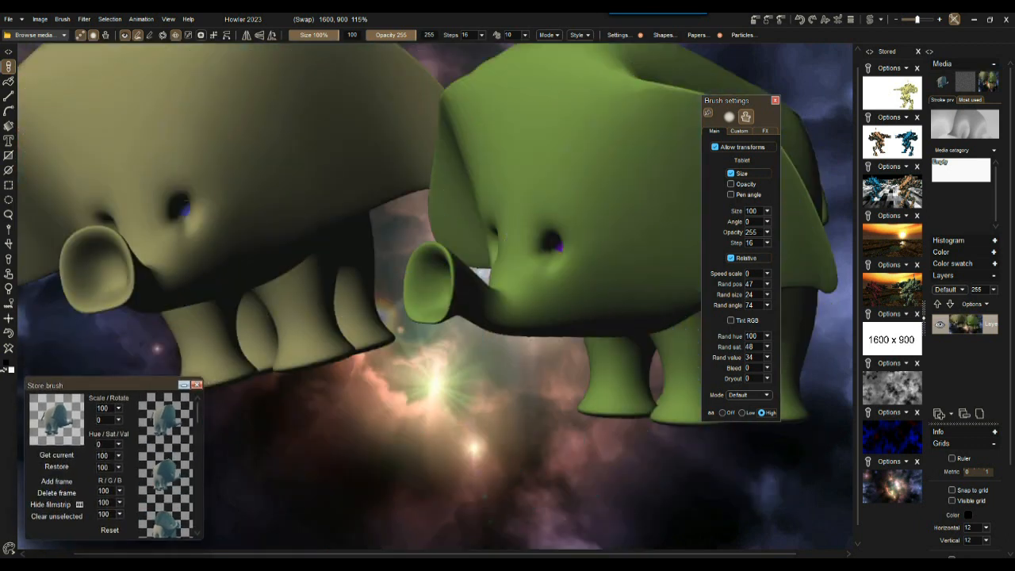
click(361, 360)
click(633, 416)
click(485, 236)
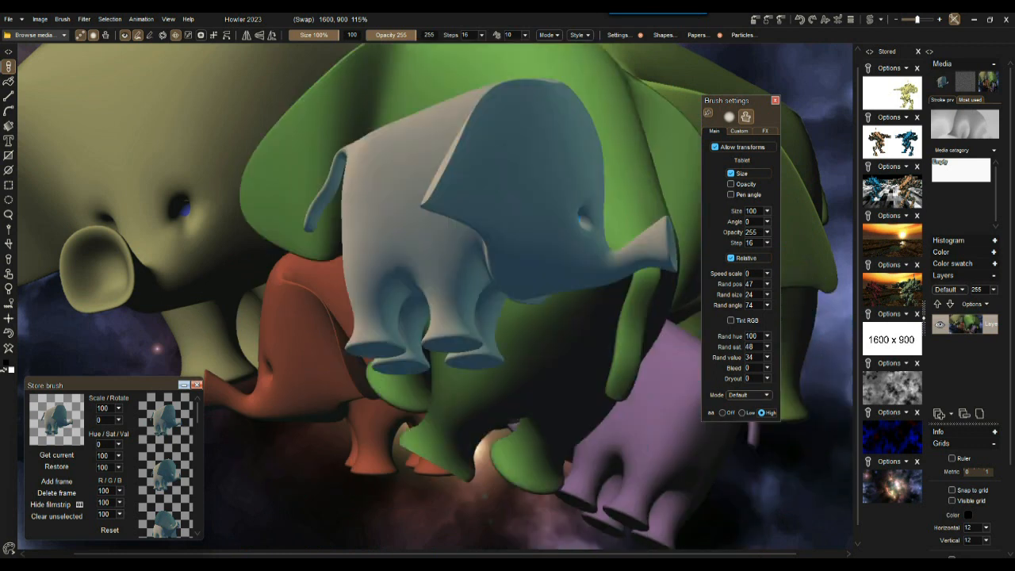
click(418, 414)
click(404, 233)
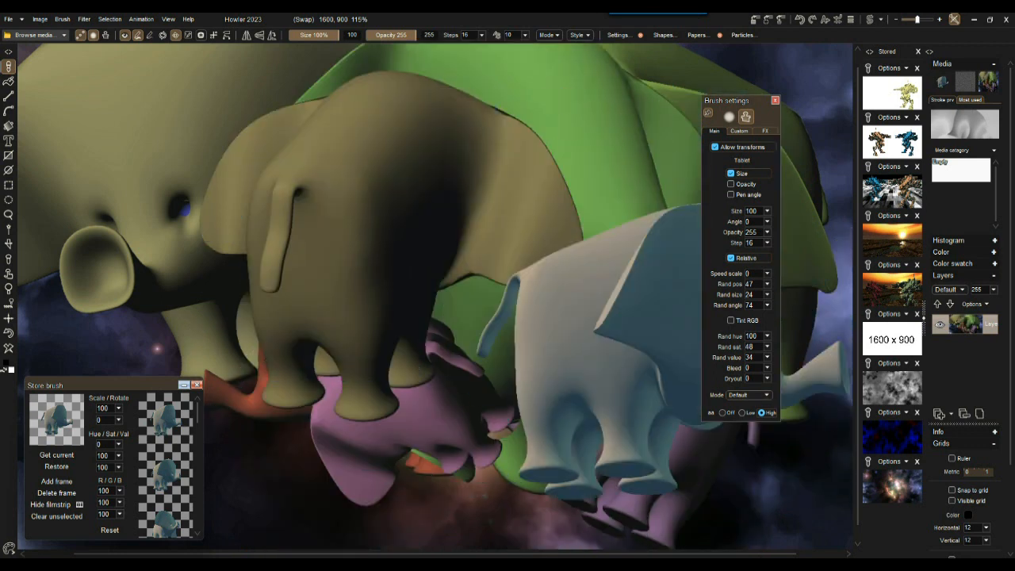
click(574, 412)
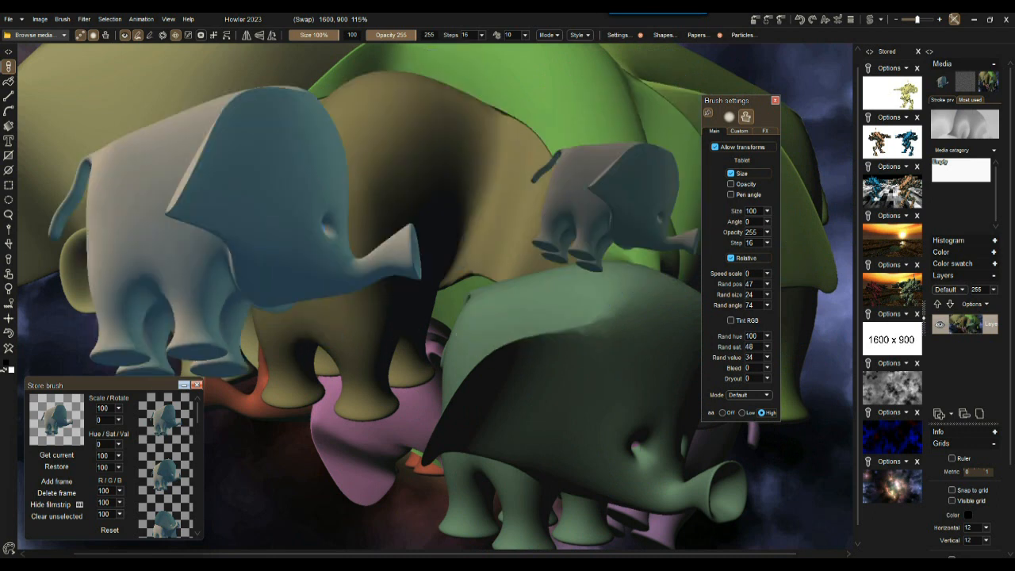
click(243, 291)
Step: Reduce the brush size to 47% and clear the canvas to white
scroll(468, 218, down, 5)
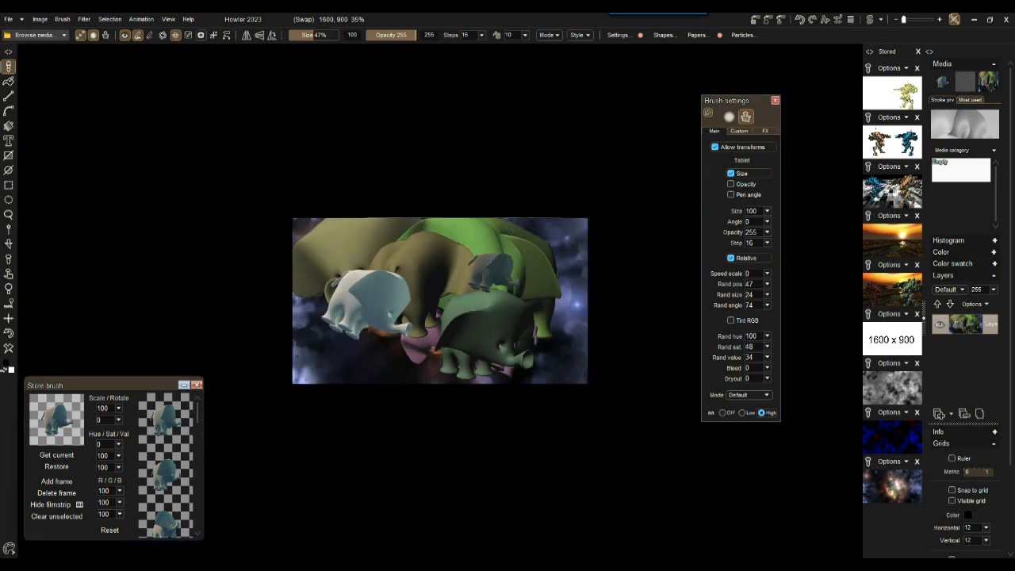
key(shift+k)
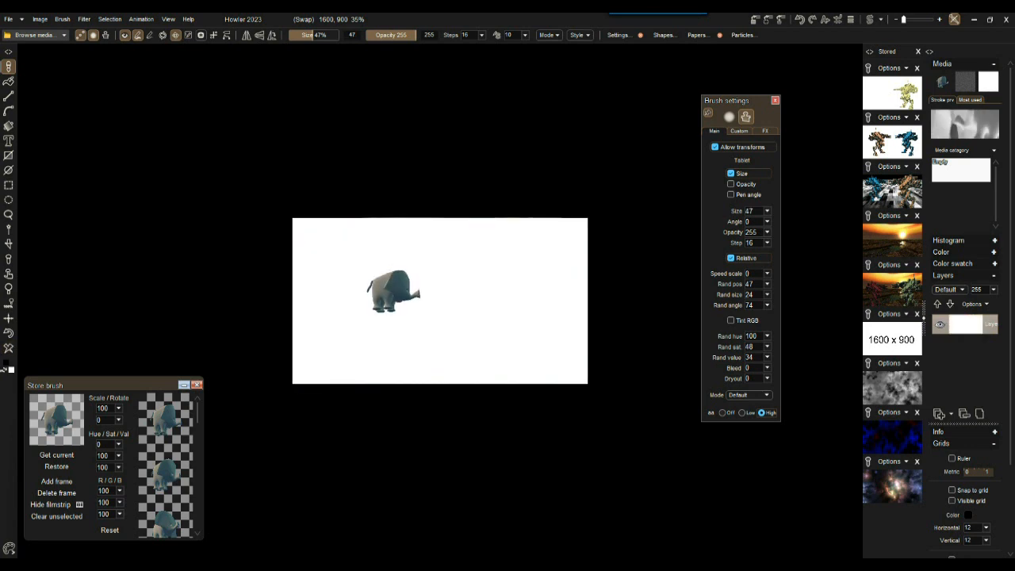
scroll(450, 309, up, 1)
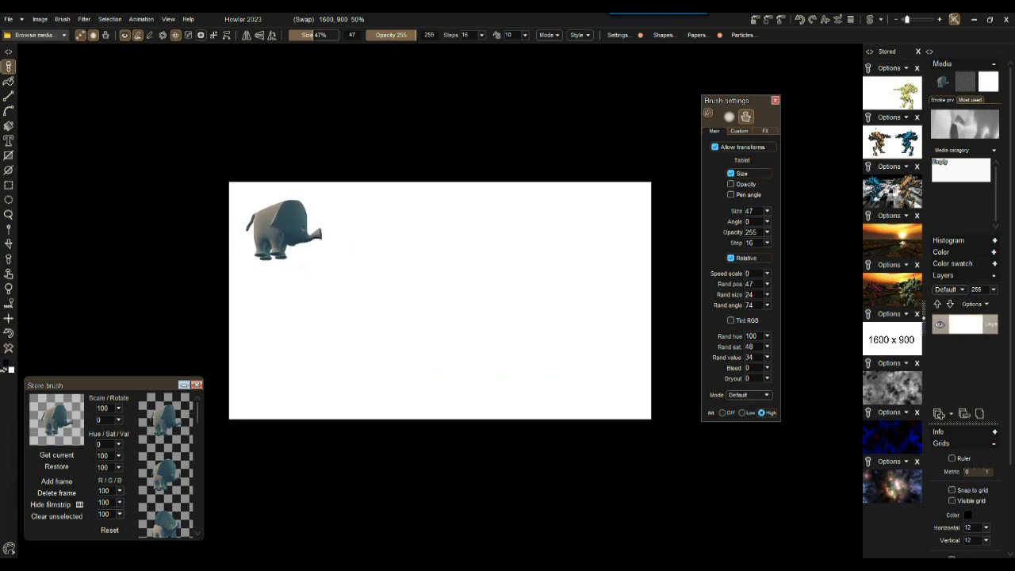
Step: Stamp six elephants with randomized position, size, angle and color in two rows across the white canvas
click(284, 226)
click(388, 226)
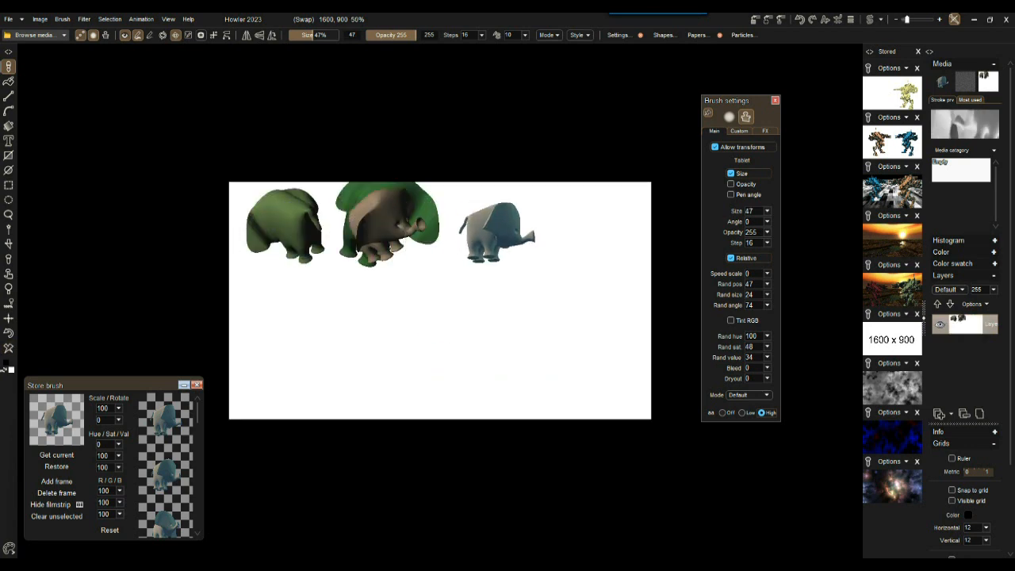
click(496, 234)
click(581, 228)
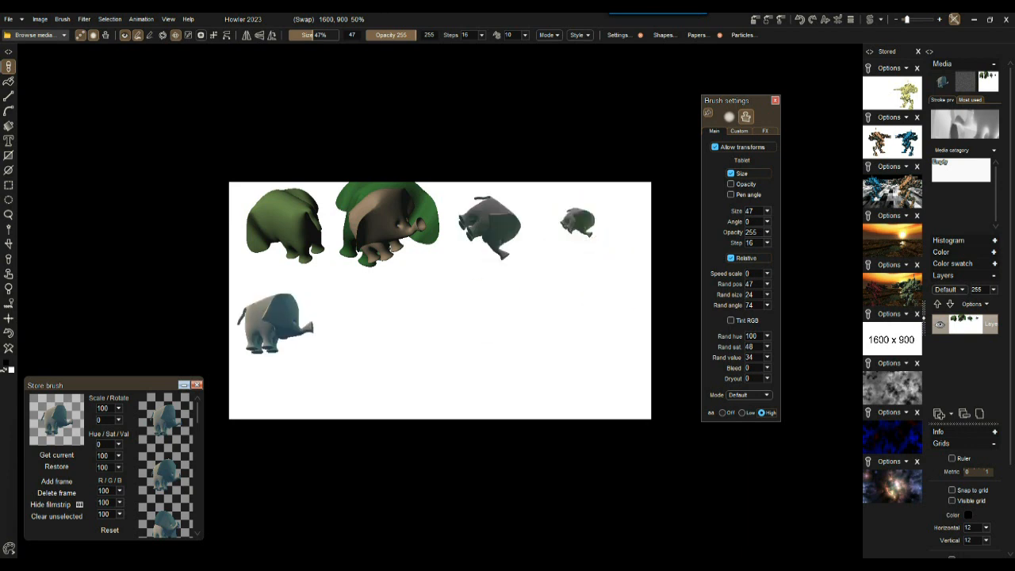
click(279, 324)
click(397, 315)
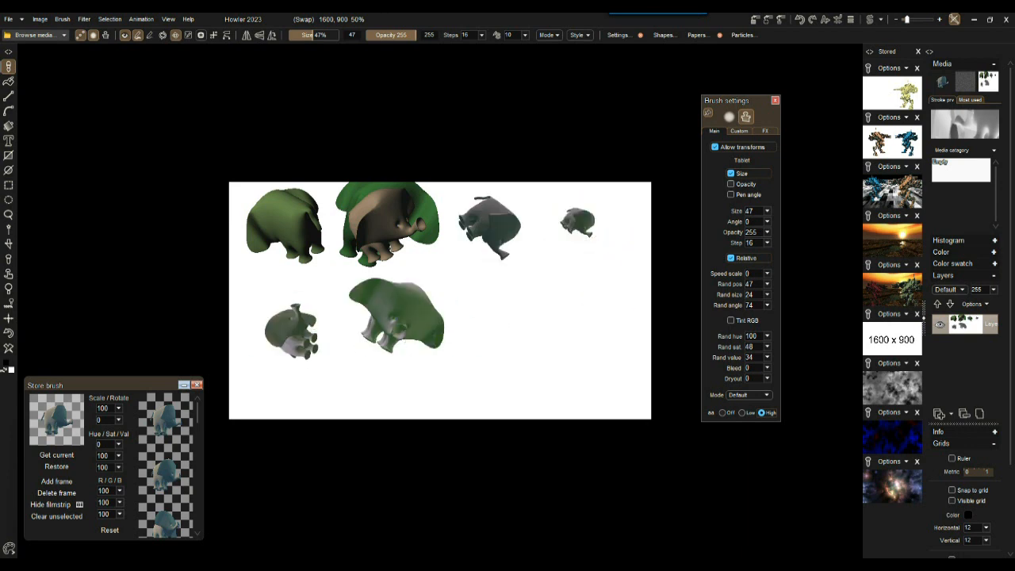
Step: Set Rand pos, Rand size, Rand angle, Rand hue, Rand sat and Rand value to 0
click(767, 284)
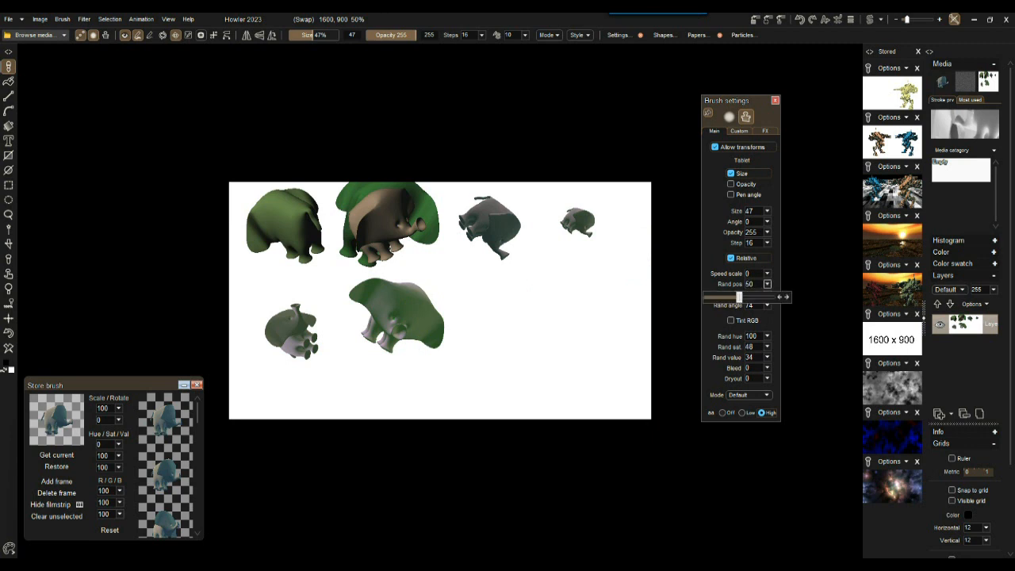
drag(738, 297, 706, 296)
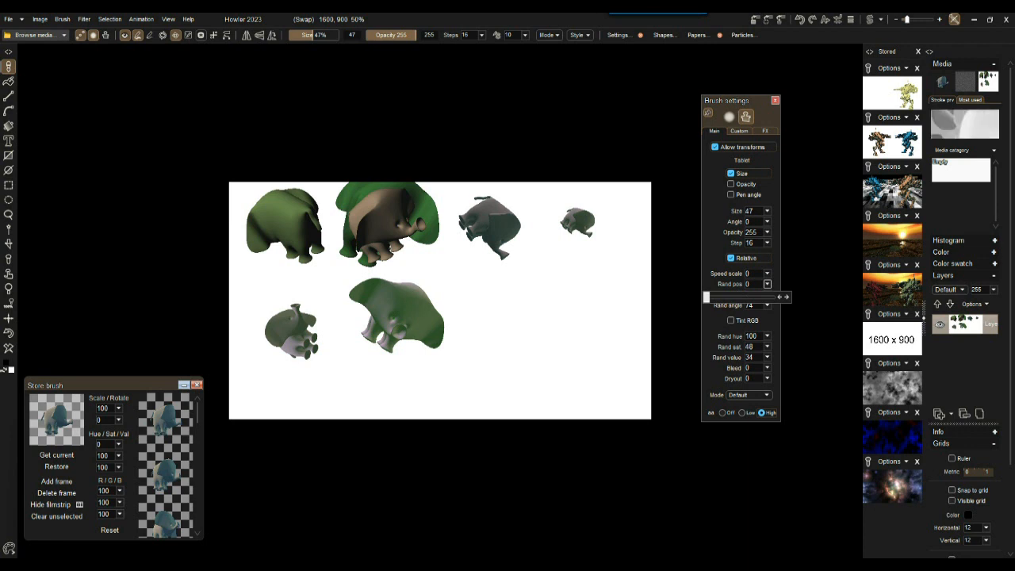
click(767, 304)
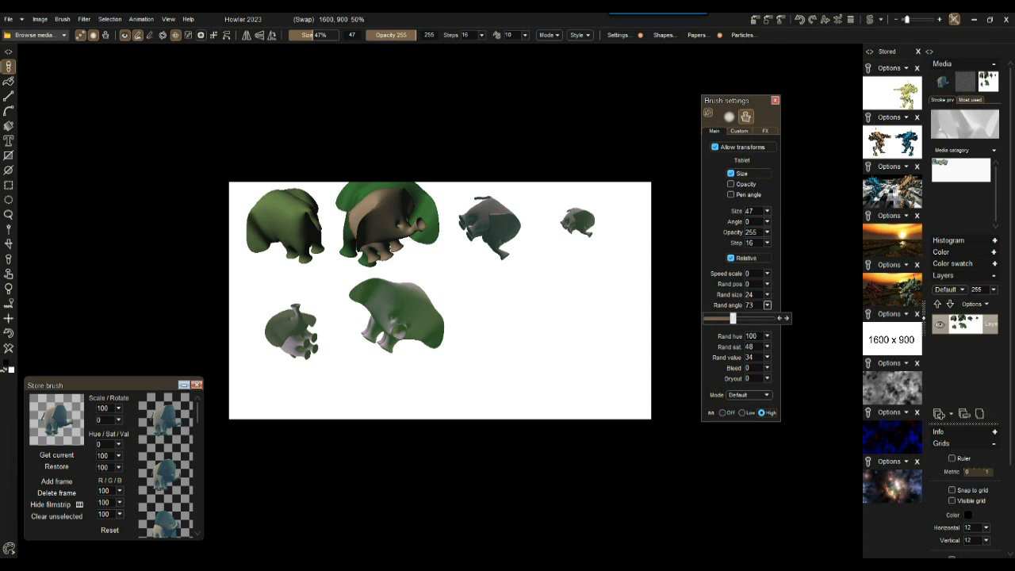
drag(732, 318, 705, 318)
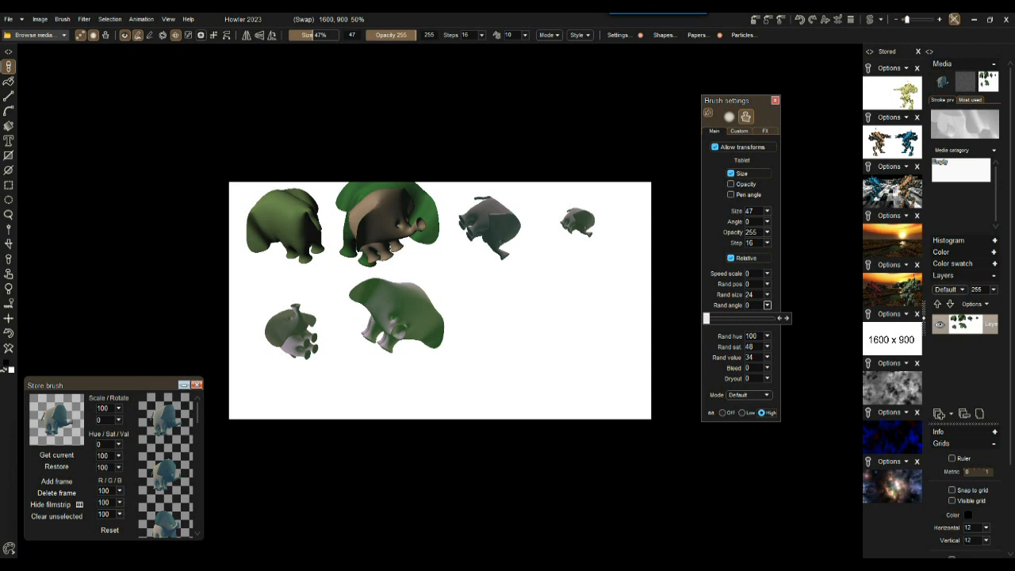
click(766, 294)
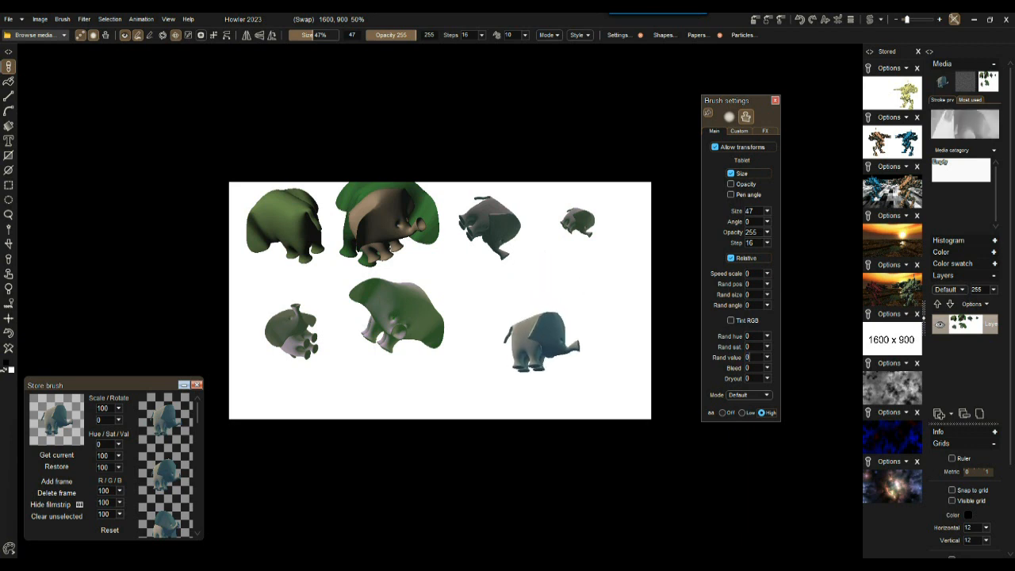
Step: Clear the canvas and turn on artist guides with 5 horizontal and 2 vertical divisions
click(9, 348)
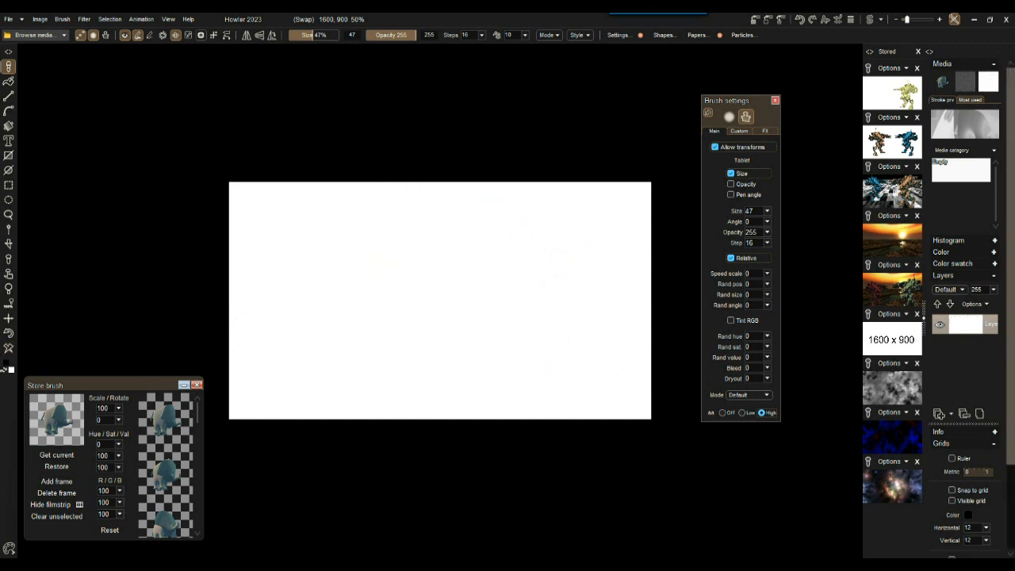
scroll(971, 308, down, 3)
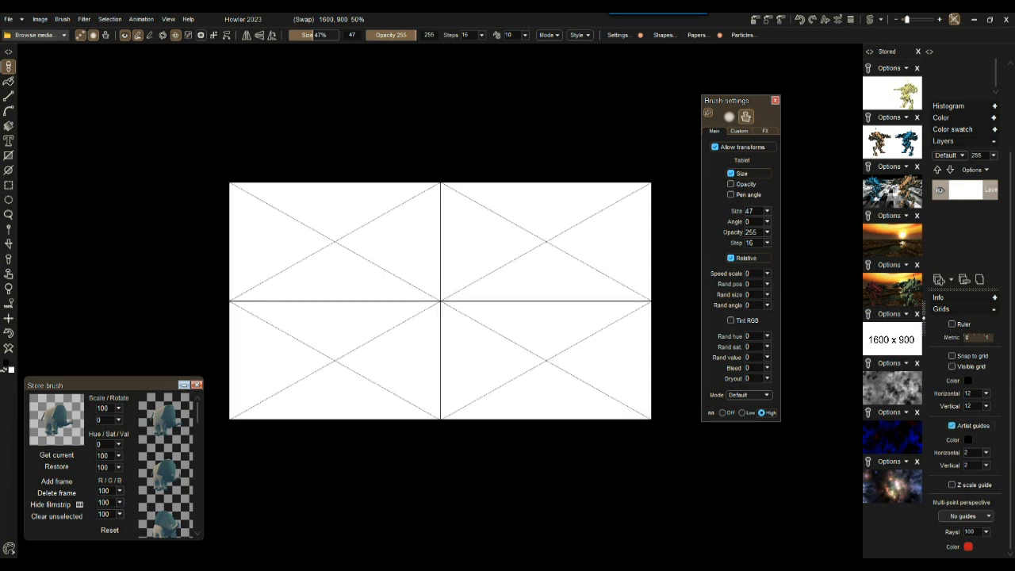
click(986, 465)
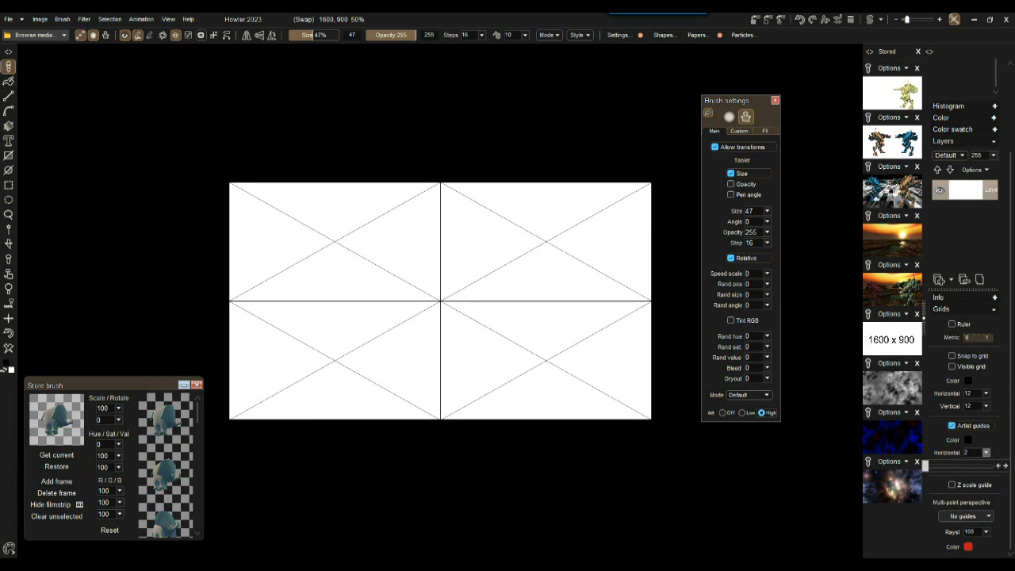
drag(924, 466, 964, 466)
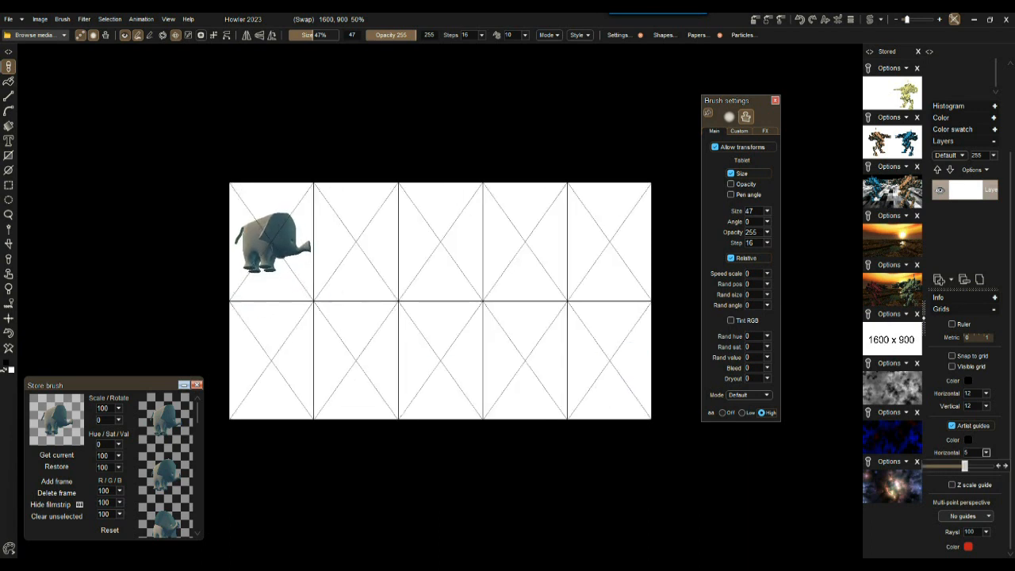
Step: Undo an oversized test stamp, reduce the brush size to 21%, and stamp one elephant frame in each upper guide cell
click(272, 241)
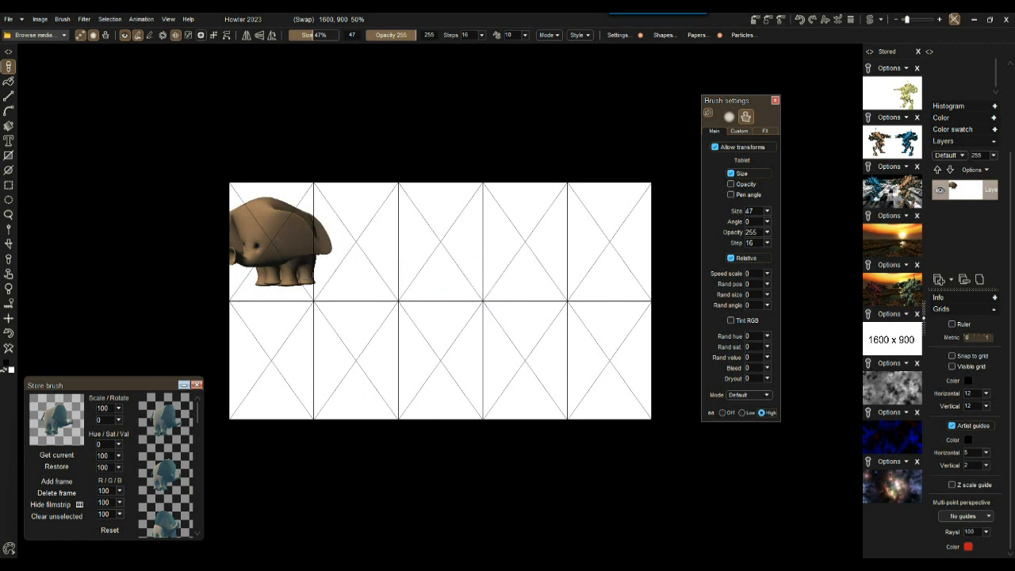
key(ctrl+z)
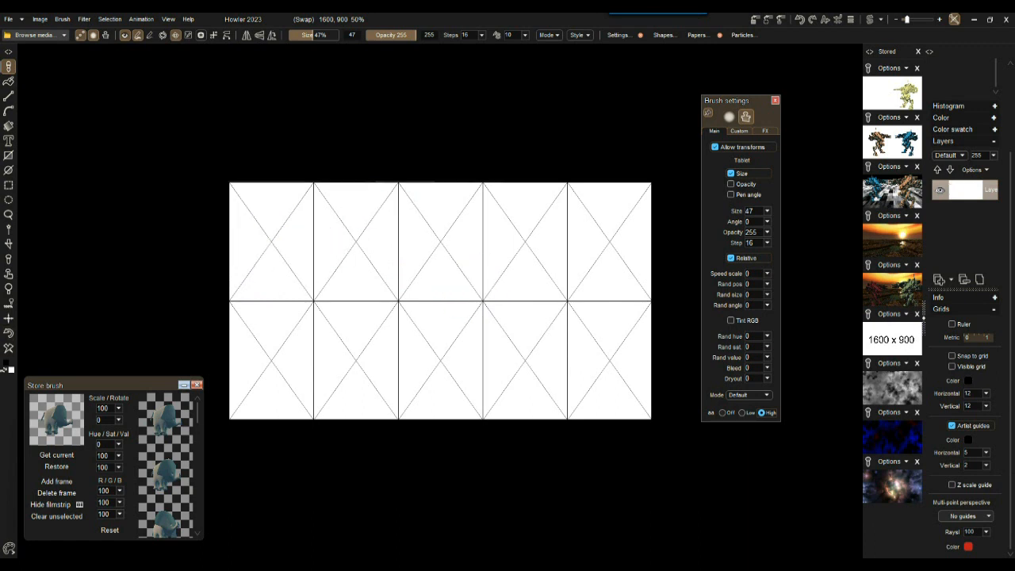
click(270, 244)
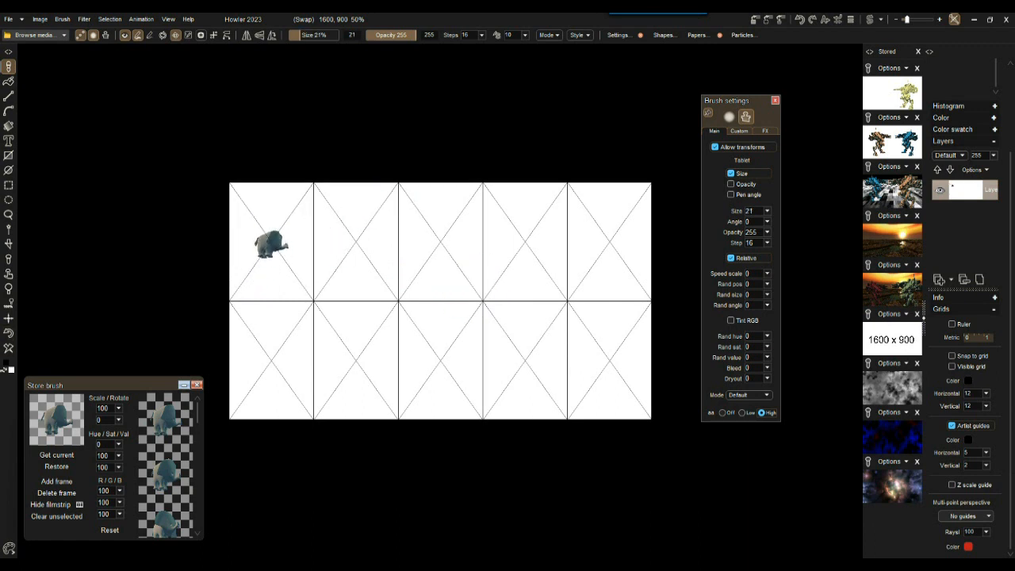
click(354, 242)
click(442, 245)
click(521, 242)
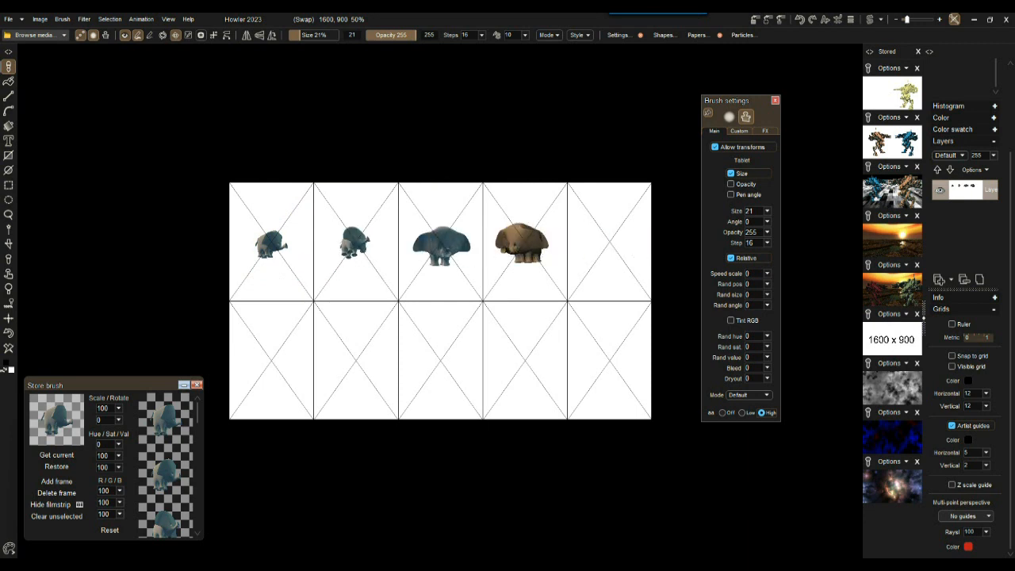
click(609, 241)
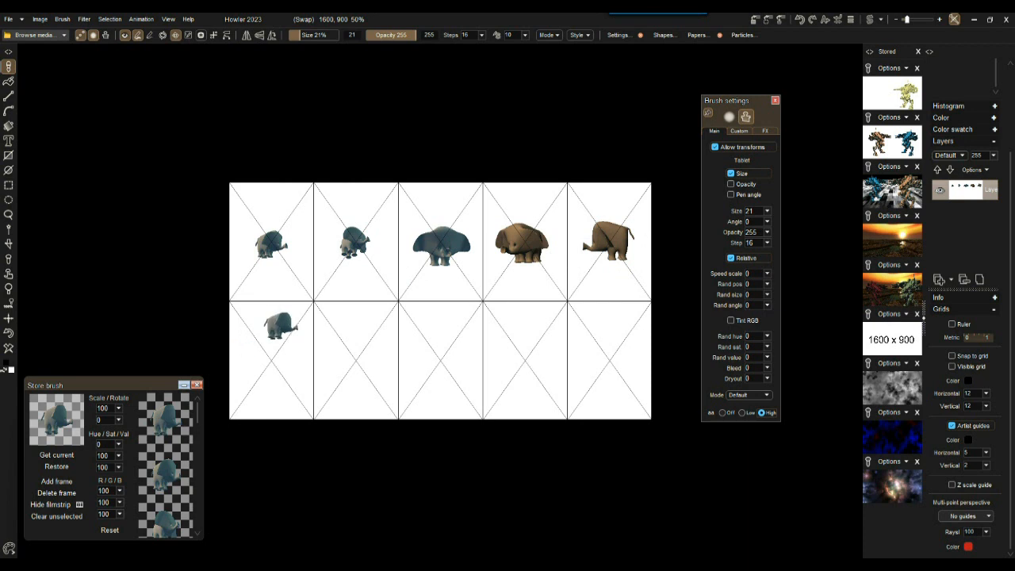
Step: Stamp one elephant frame in the center of each of the five lower guide cells
click(273, 359)
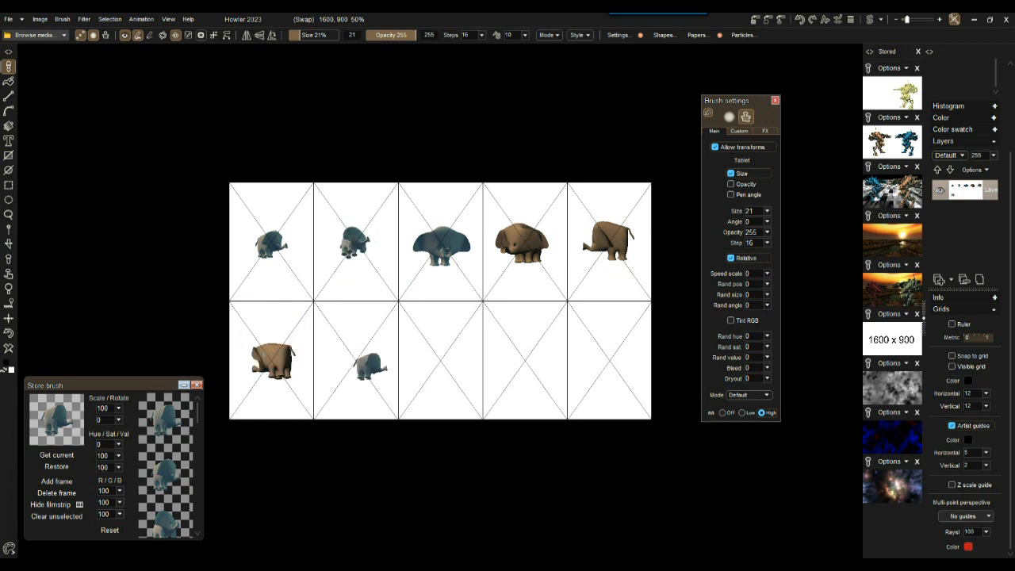
click(361, 356)
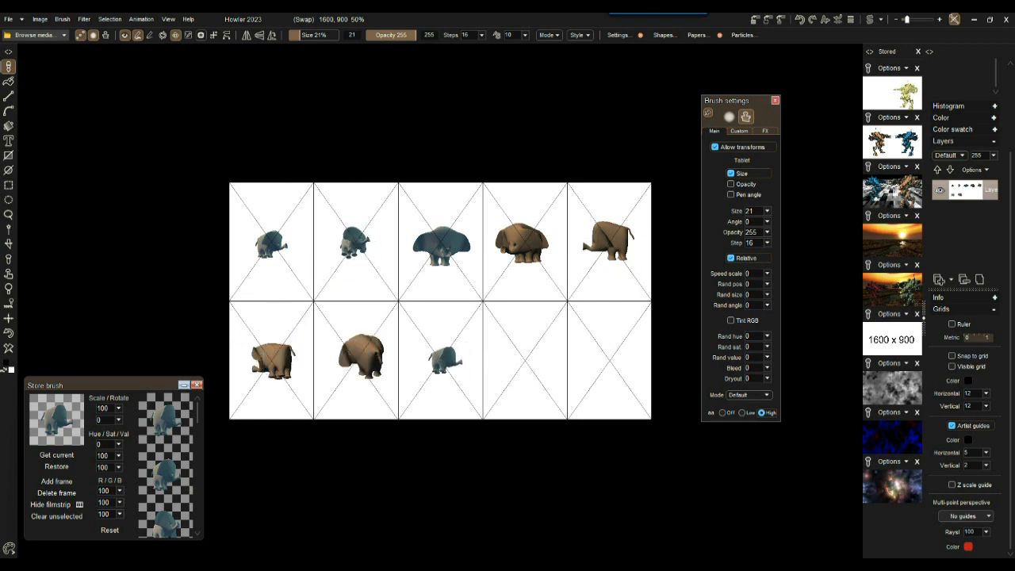
click(445, 361)
click(525, 356)
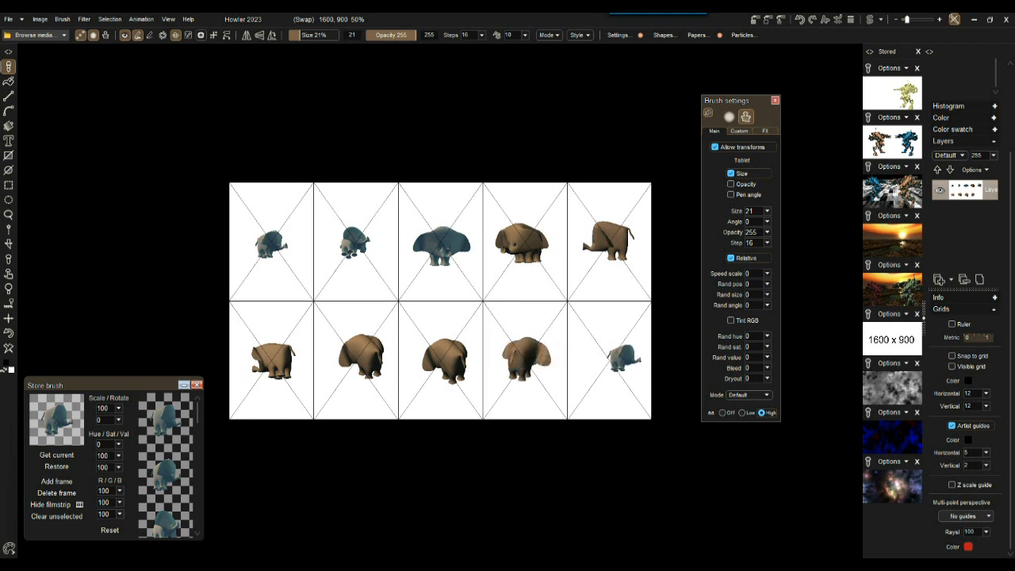
click(610, 361)
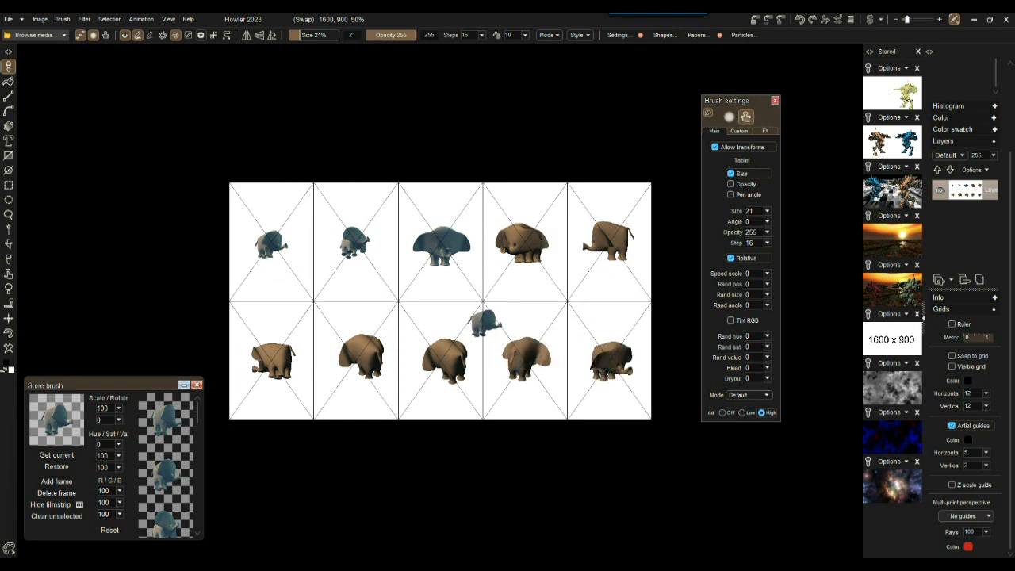
Step: Close the Brush settings and minimize the Store brush window to uncover the full grid of elephant frames
scroll(485, 323, up, 2)
scroll(482, 324, up, 2)
scroll(482, 324, down, 3)
scroll(484, 324, up, 2)
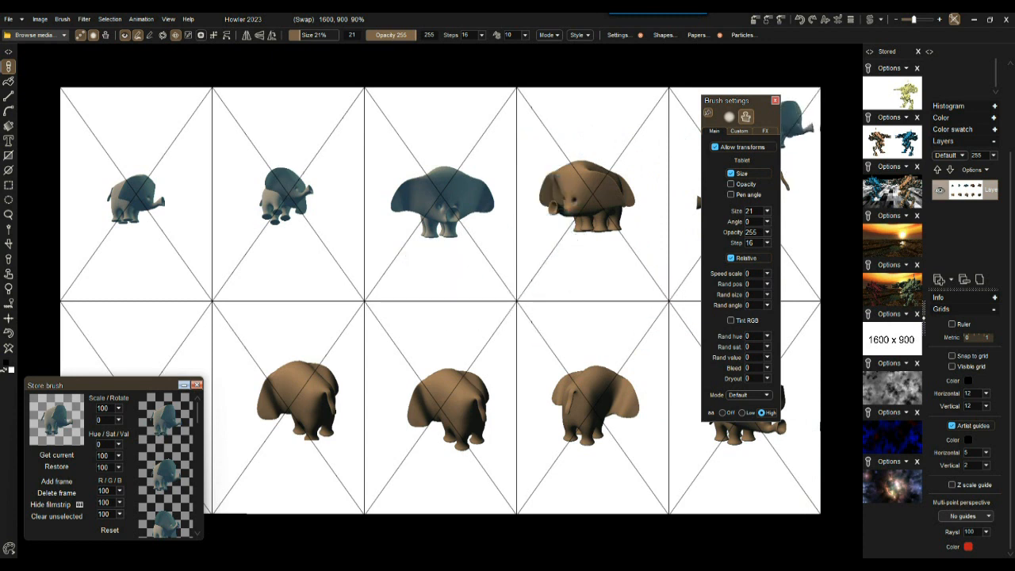
click(775, 101)
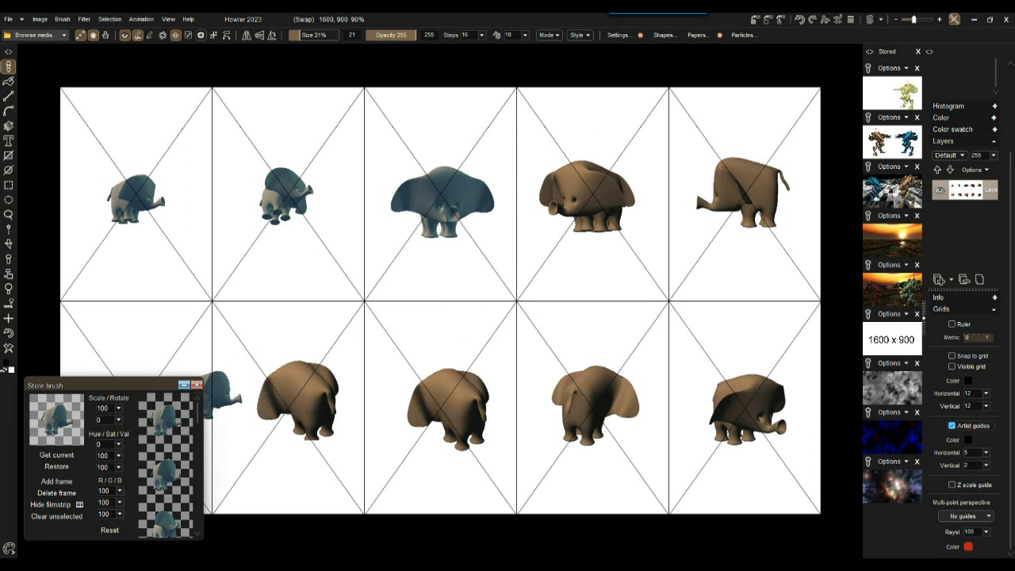
click(184, 385)
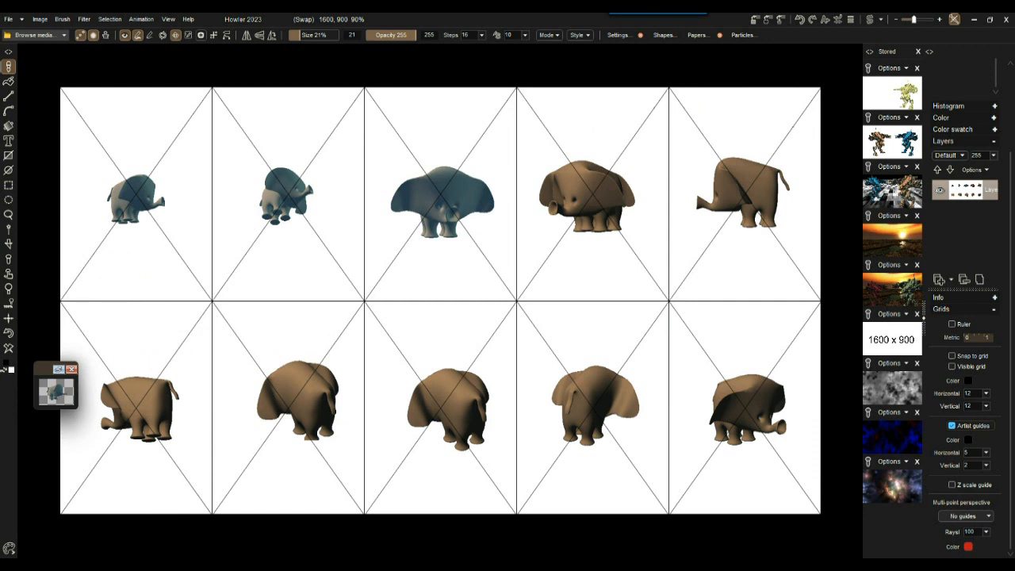
Step: Clear the elephants from the canvas, turn off the artist guides, and set the brush size to 100%
click(9, 348)
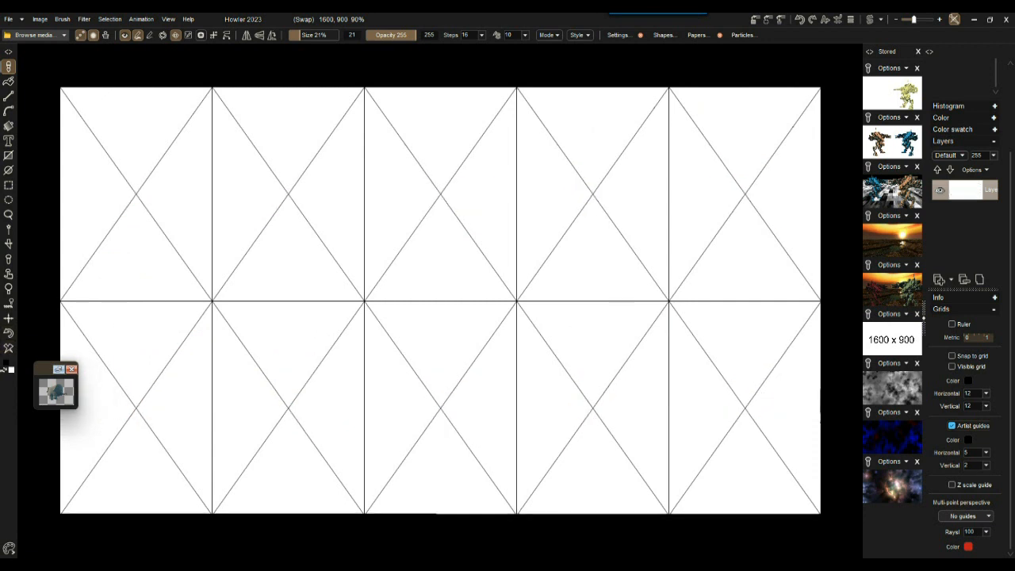
click(951, 425)
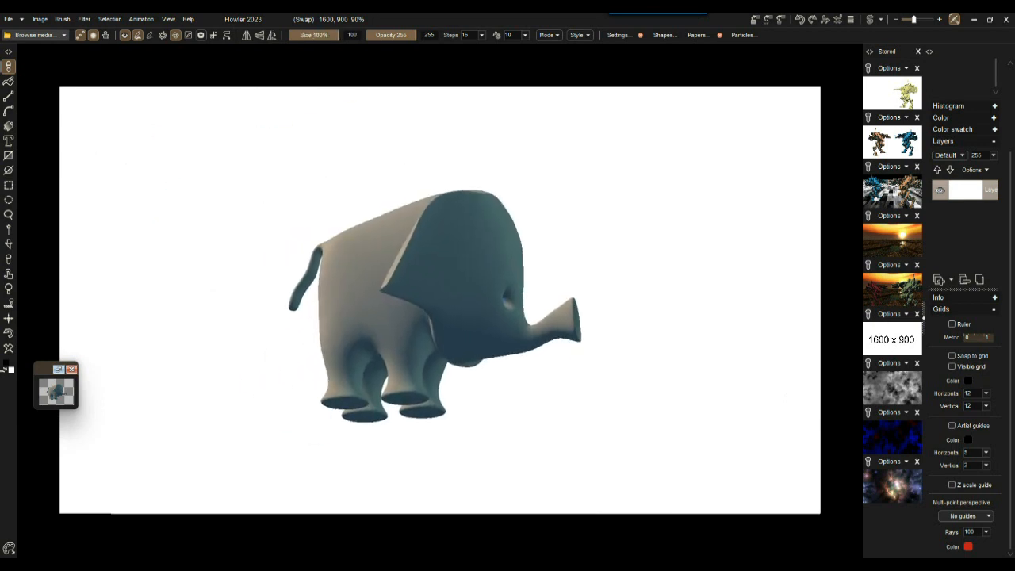
Step: Create a 20-frame animation at 24 fps that copies the current white frame
click(141, 19)
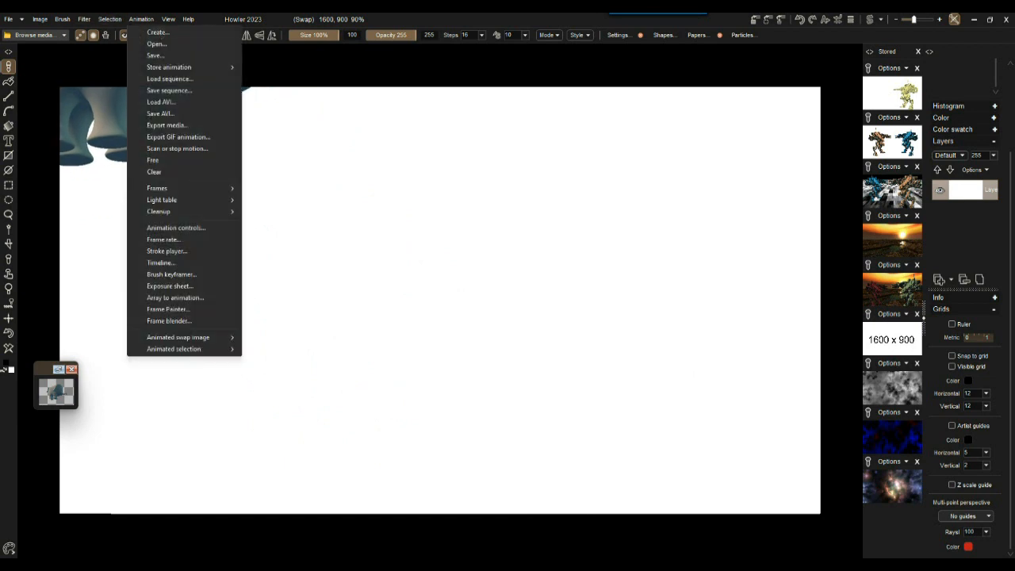
click(182, 32)
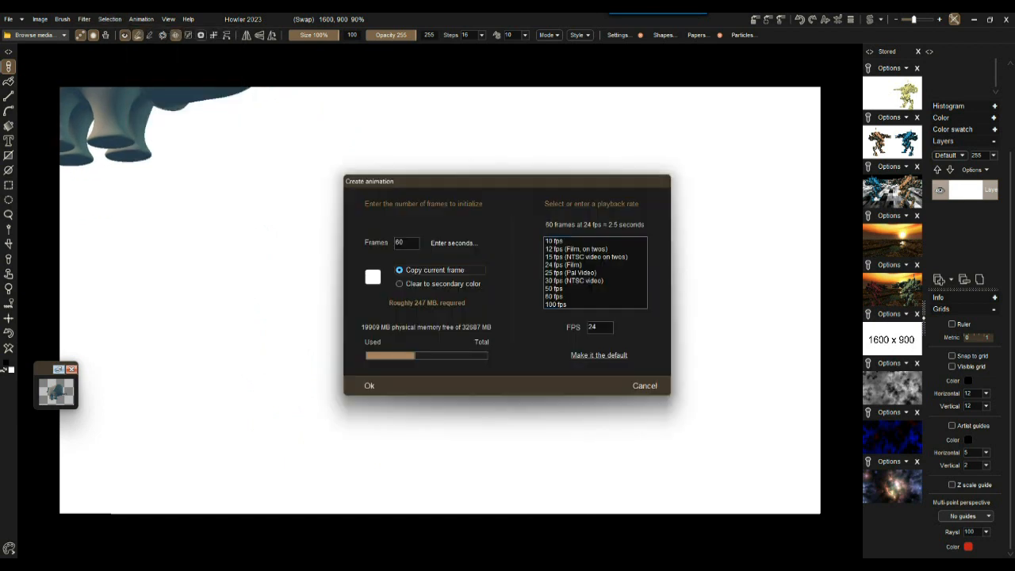
text(20)
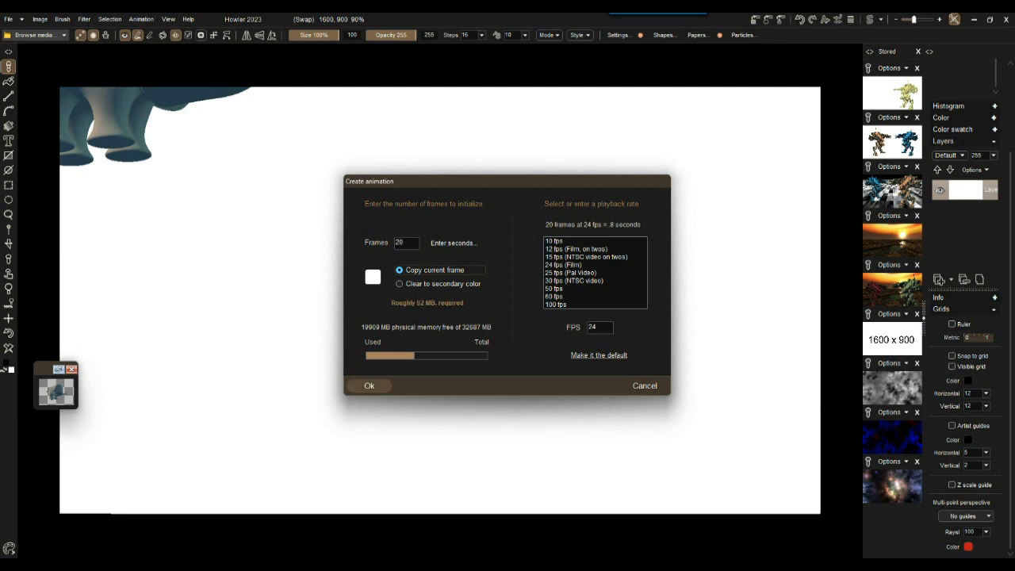
click(369, 385)
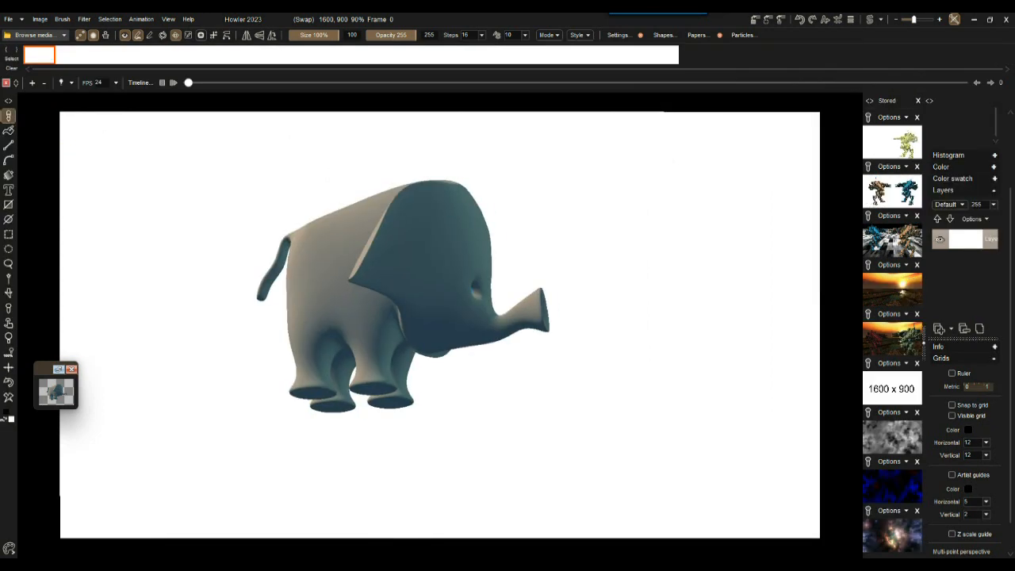
Step: Open the Brush keyframer for the animation's first frame, and reposition and enlarge its window to fill the canvas area
mouse_move(214, 55)
mouse_down()
mouse_move(563, 55)
mouse_move(39, 55)
mouse_up()
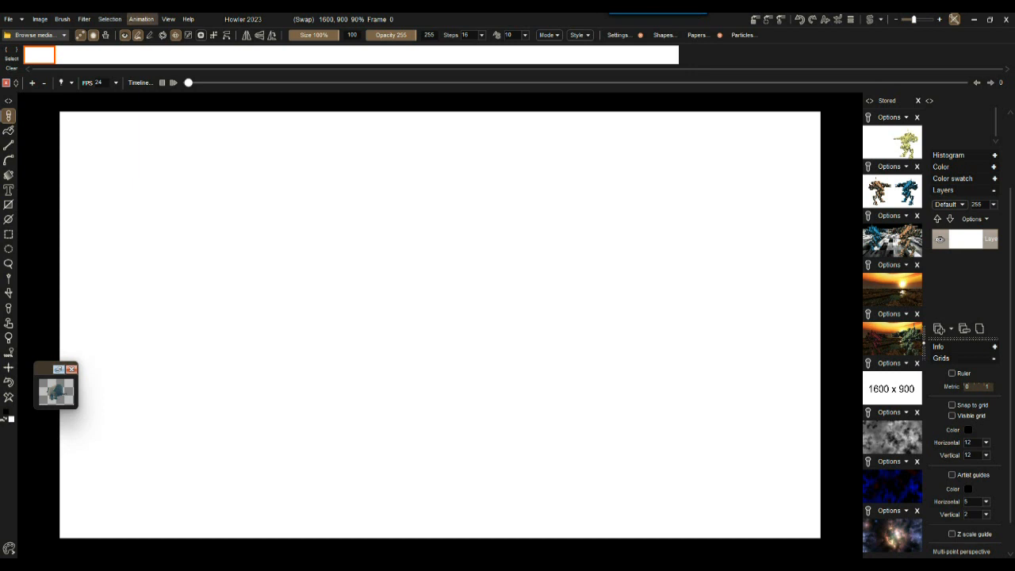
click(141, 19)
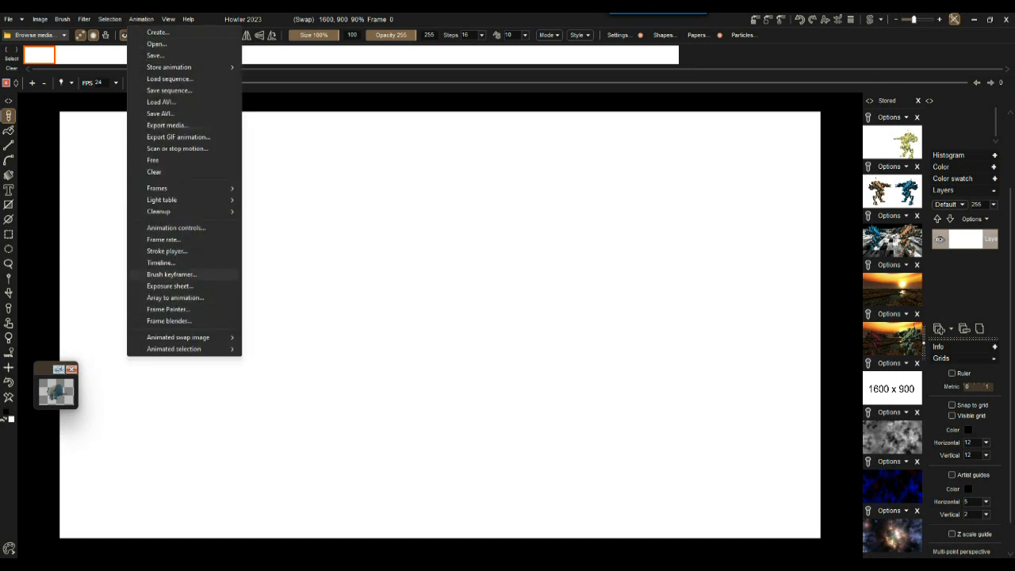
click(170, 274)
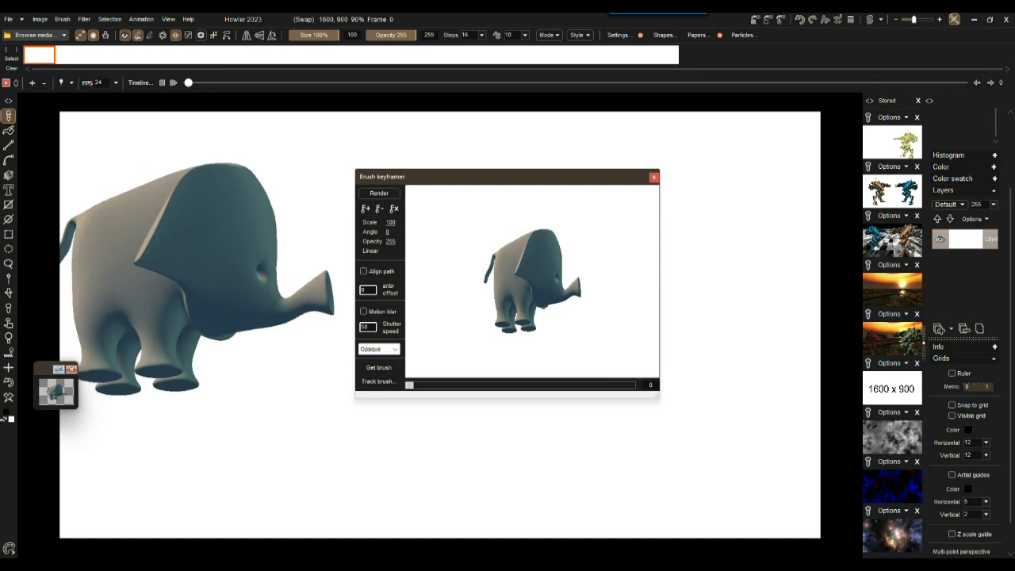
drag(468, 177, 285, 100)
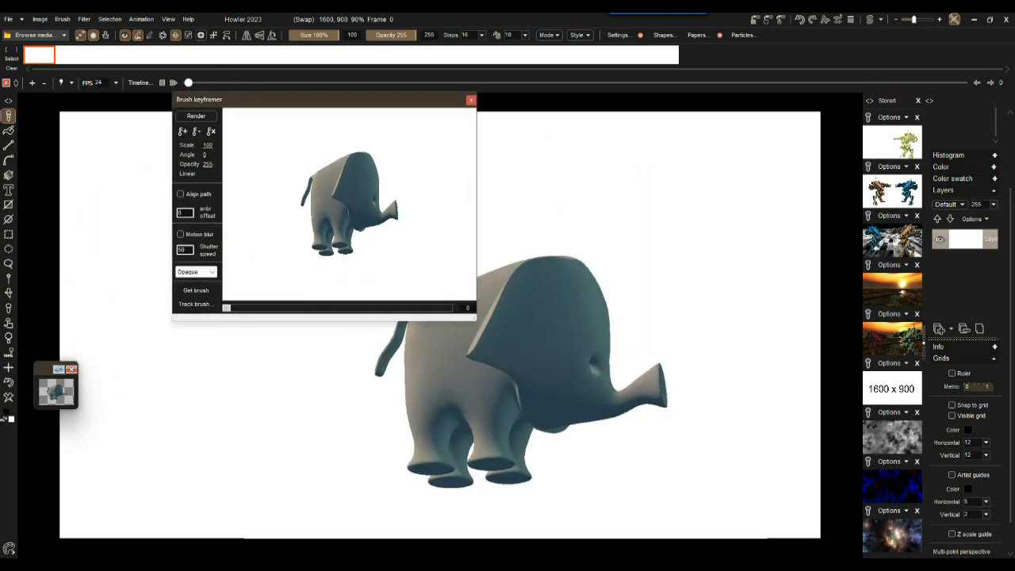
mouse_move(475, 318)
mouse_down()
mouse_move(833, 535)
mouse_move(819, 519)
mouse_up()
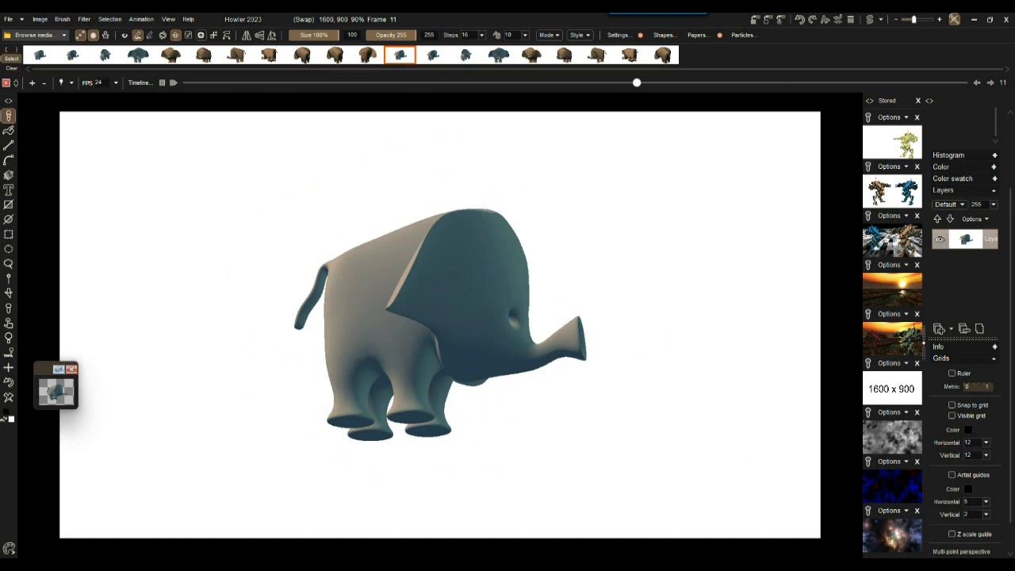
Step: Delete the repeated block from frame 11 to the end, and insert a copy of the first frame before the last remaining frame
right_click(544, 52)
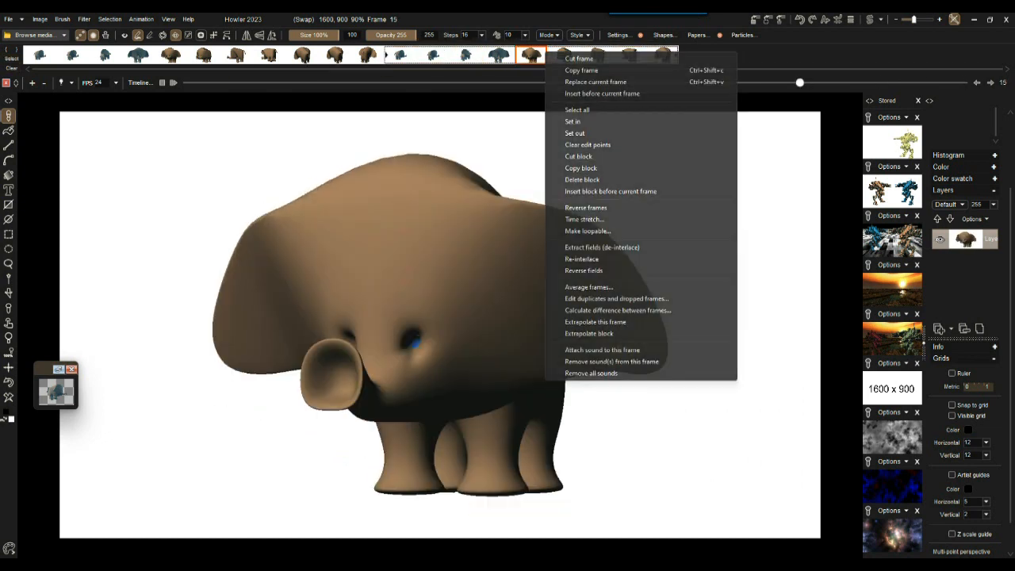
click(582, 179)
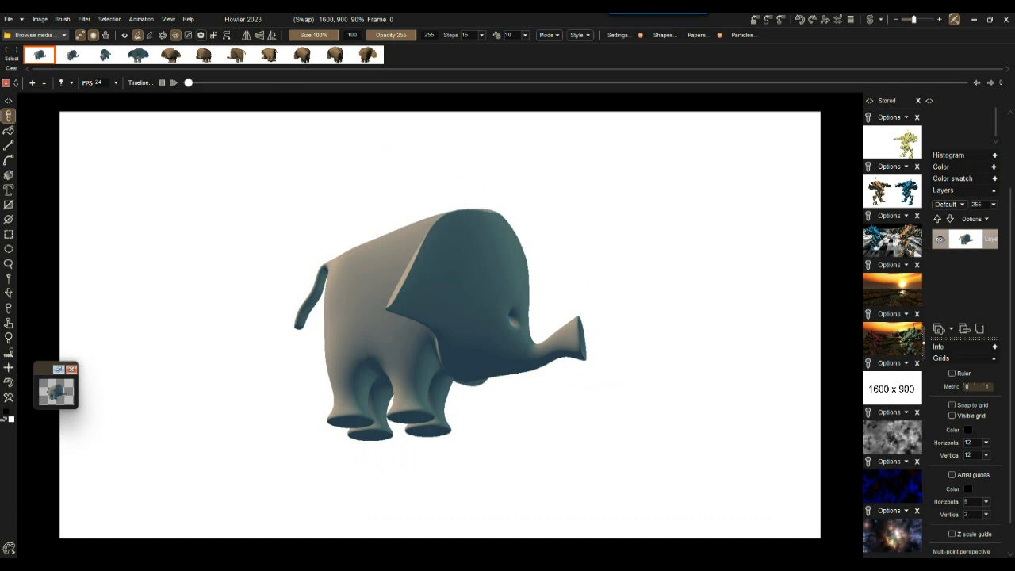
right_click(36, 53)
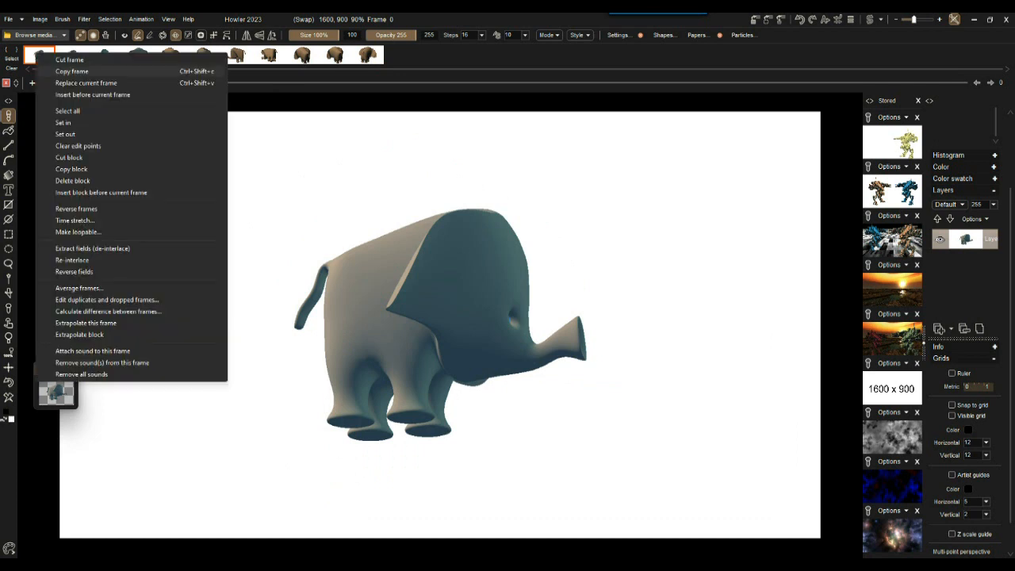
click(72, 71)
click(367, 54)
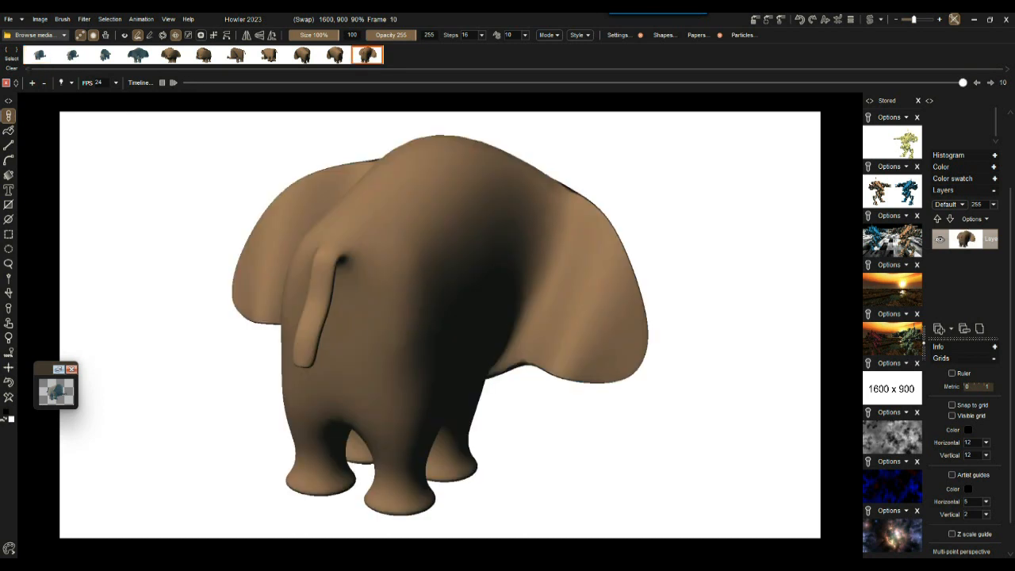
right_click(369, 53)
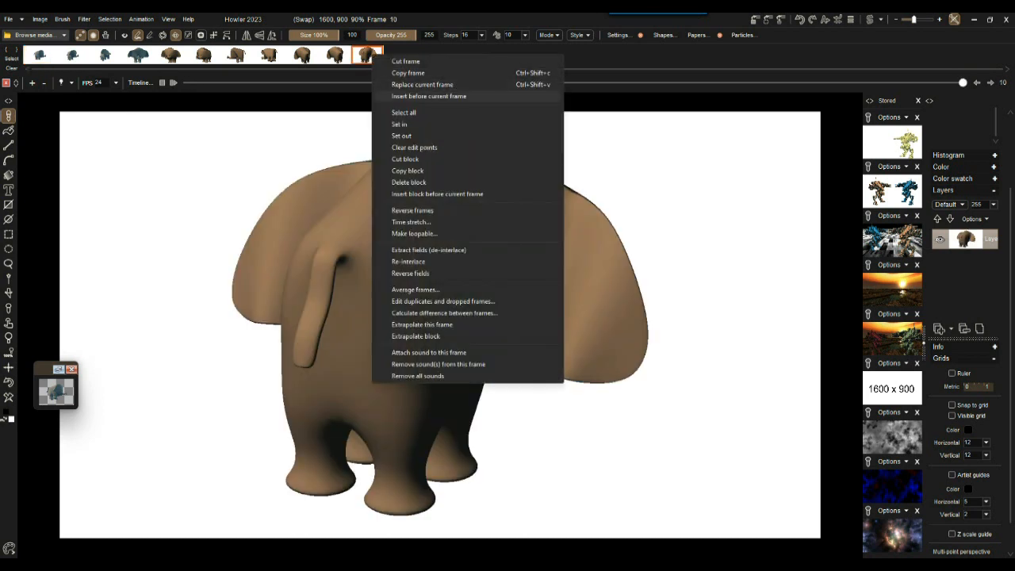
click(428, 95)
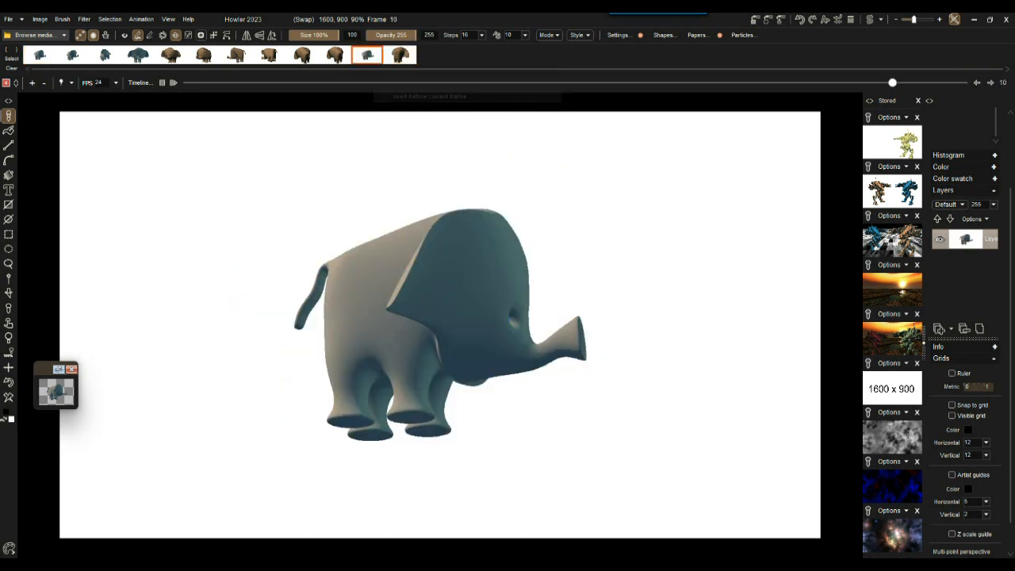
Step: Cut the final rear-view elephant frame and insert it before the copied first frame, so the copy ends the sequence
click(401, 54)
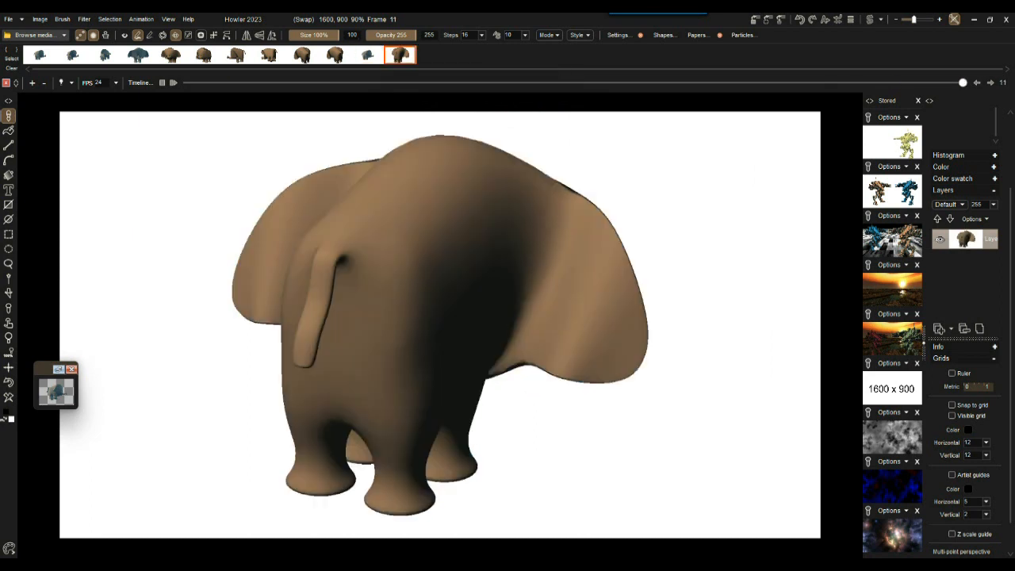
right_click(398, 54)
click(430, 61)
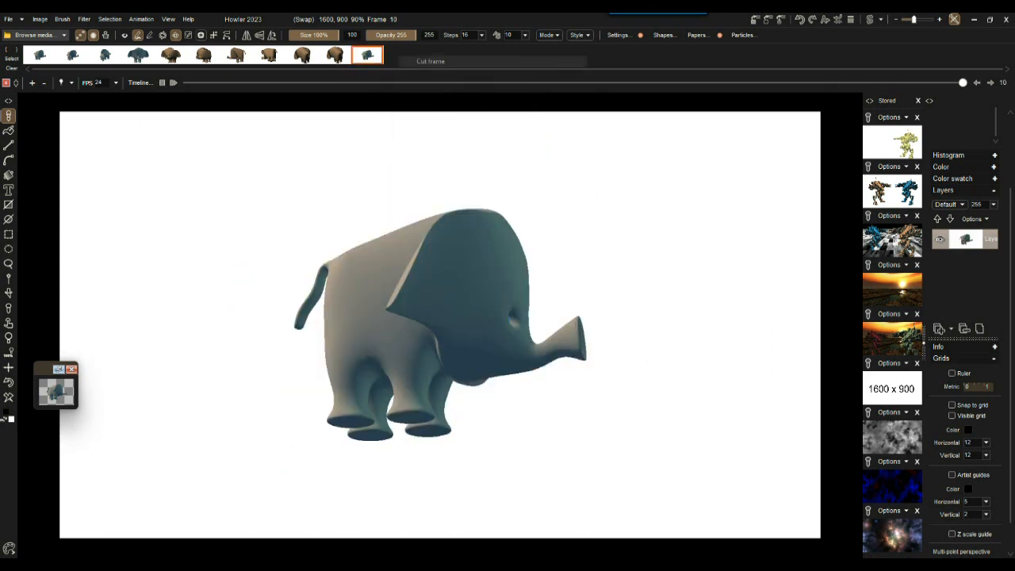
right_click(367, 54)
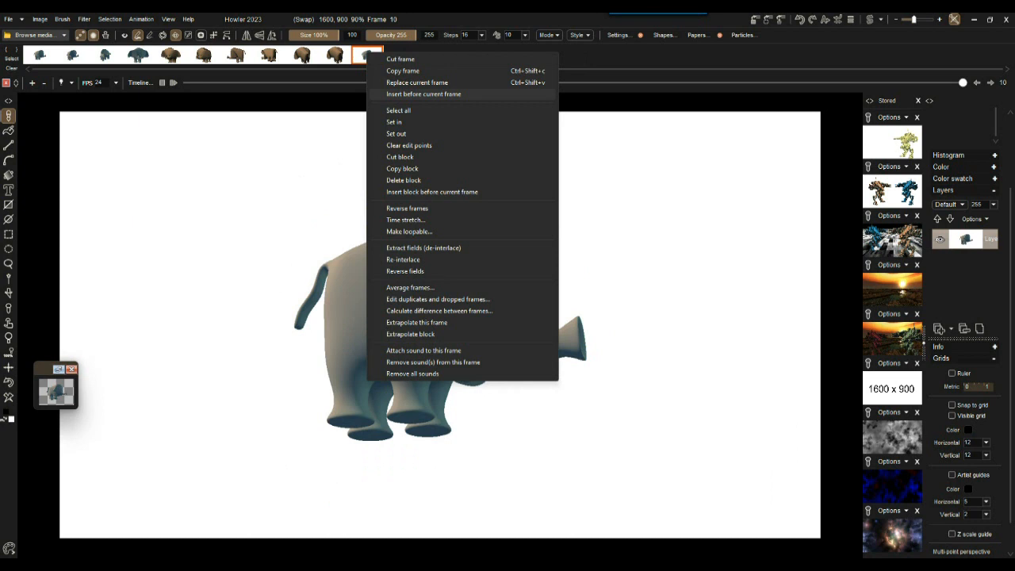
click(424, 93)
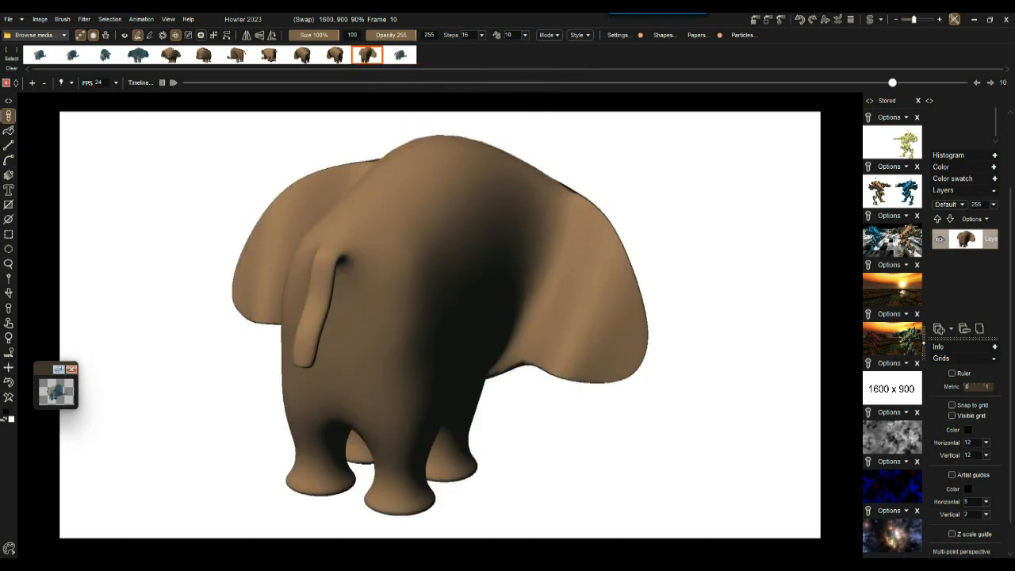
Step: Compare the first and last frames of the elephant sequence and play the animation to check the loop
click(400, 54)
click(40, 55)
click(400, 55)
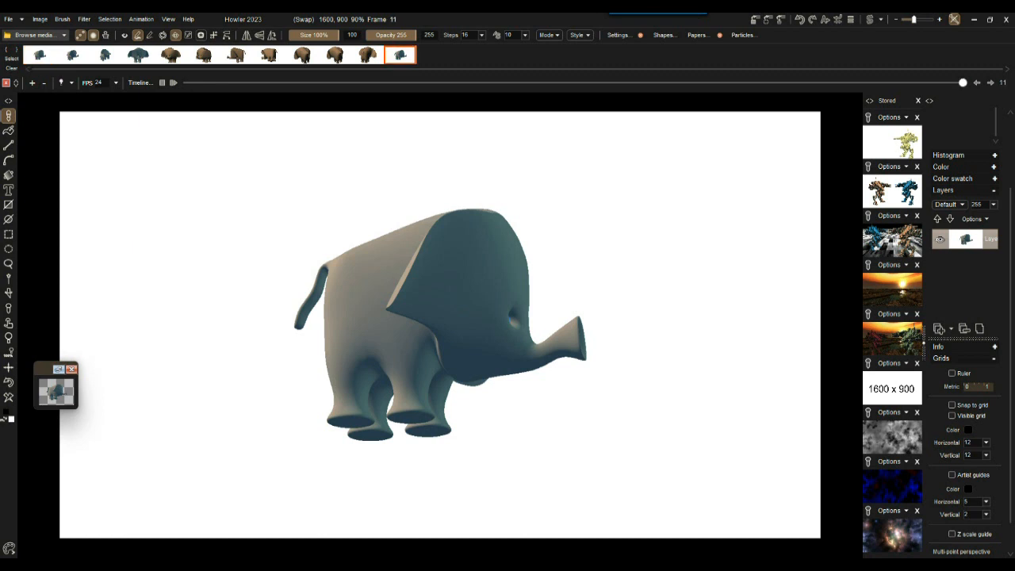
key(space)
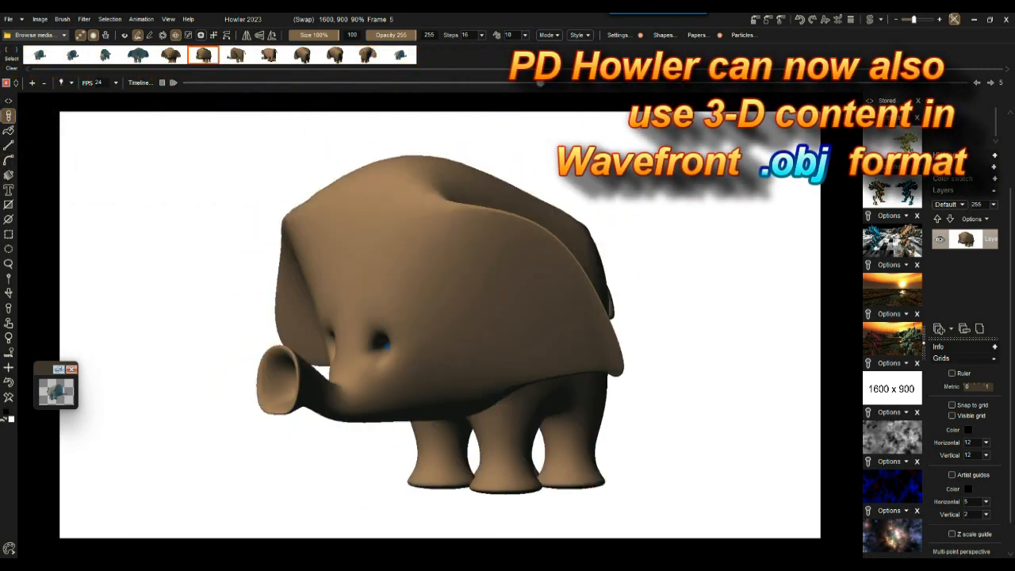